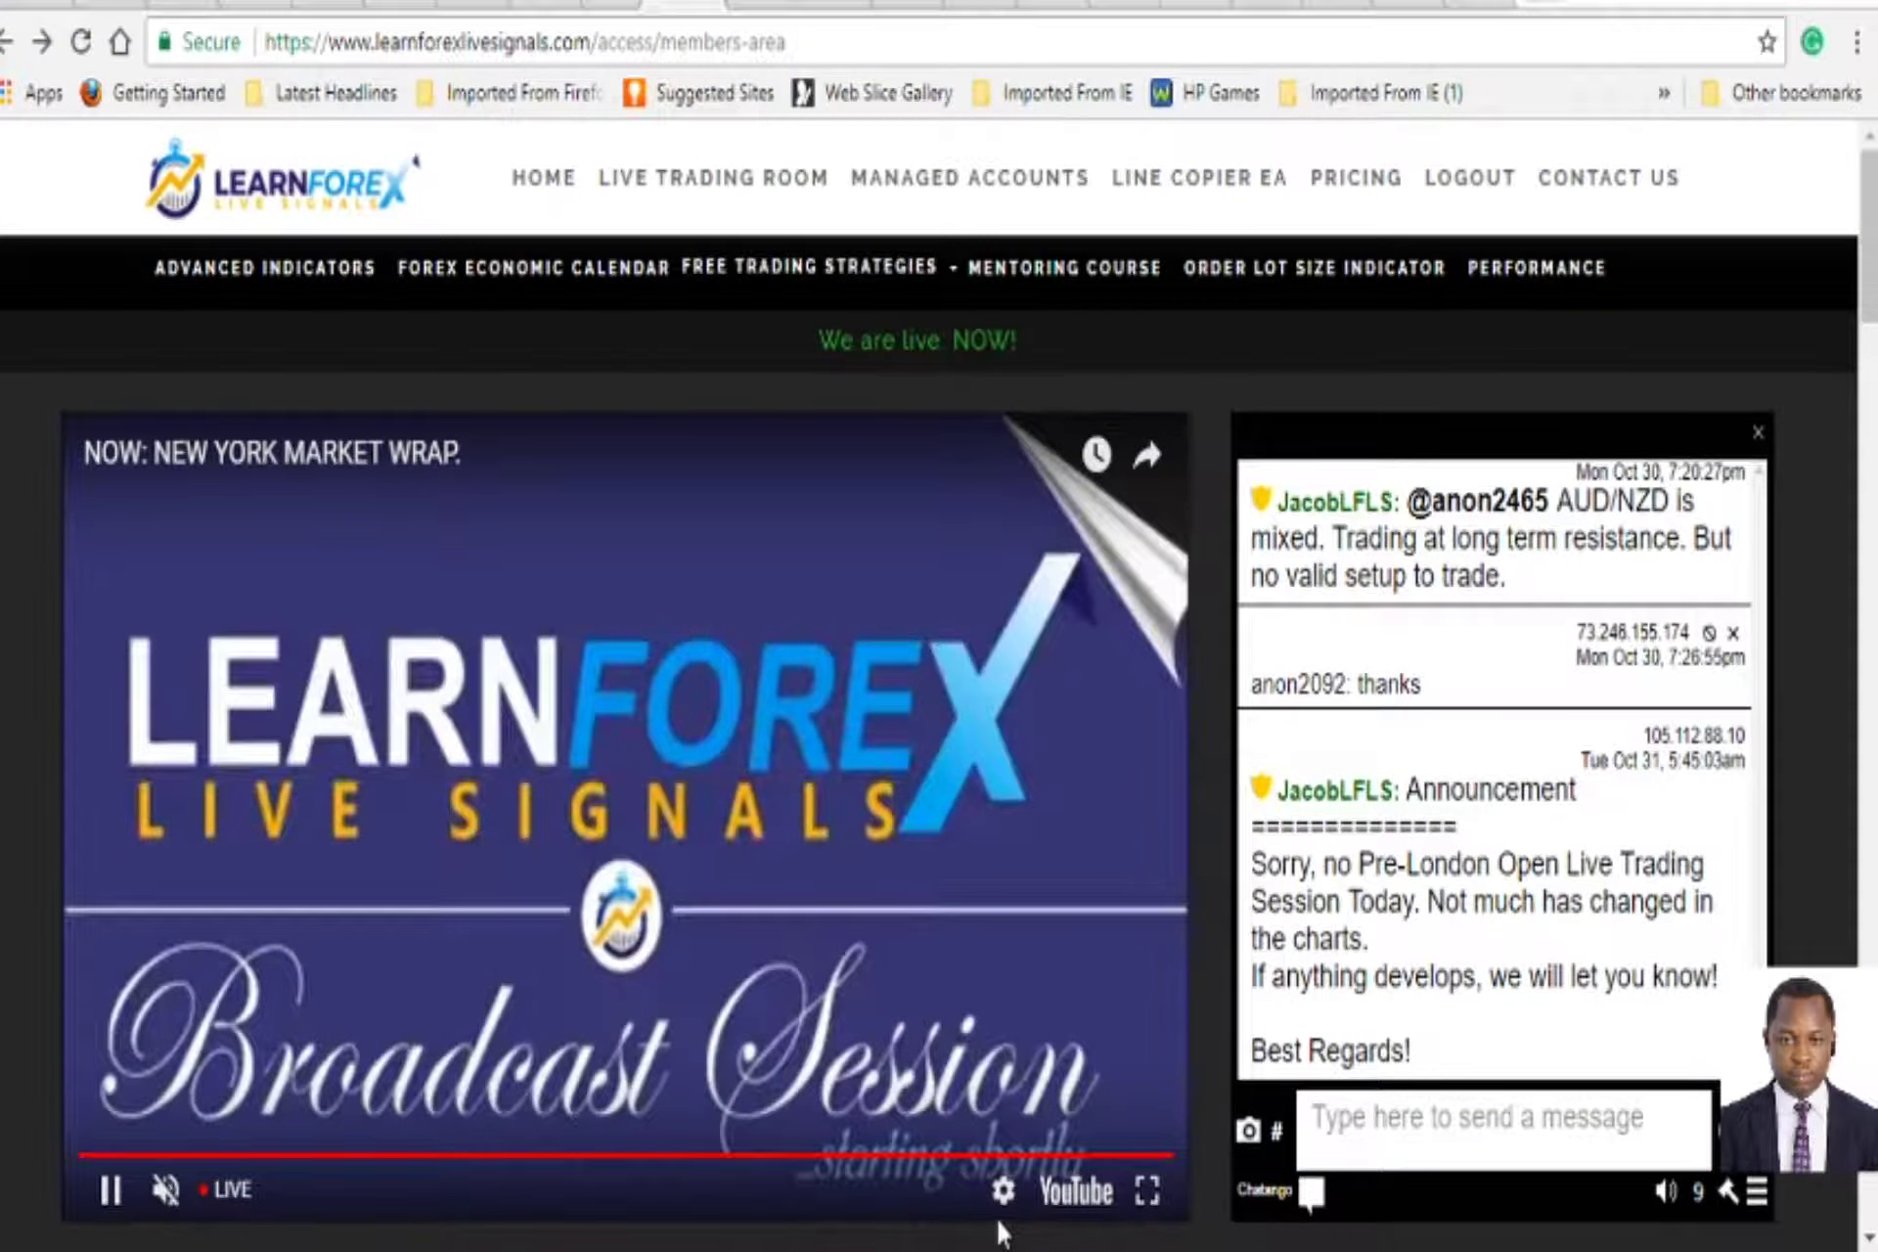
- Open the quality options of the live New York market wrap video and pause the stream
click(1002, 1191)
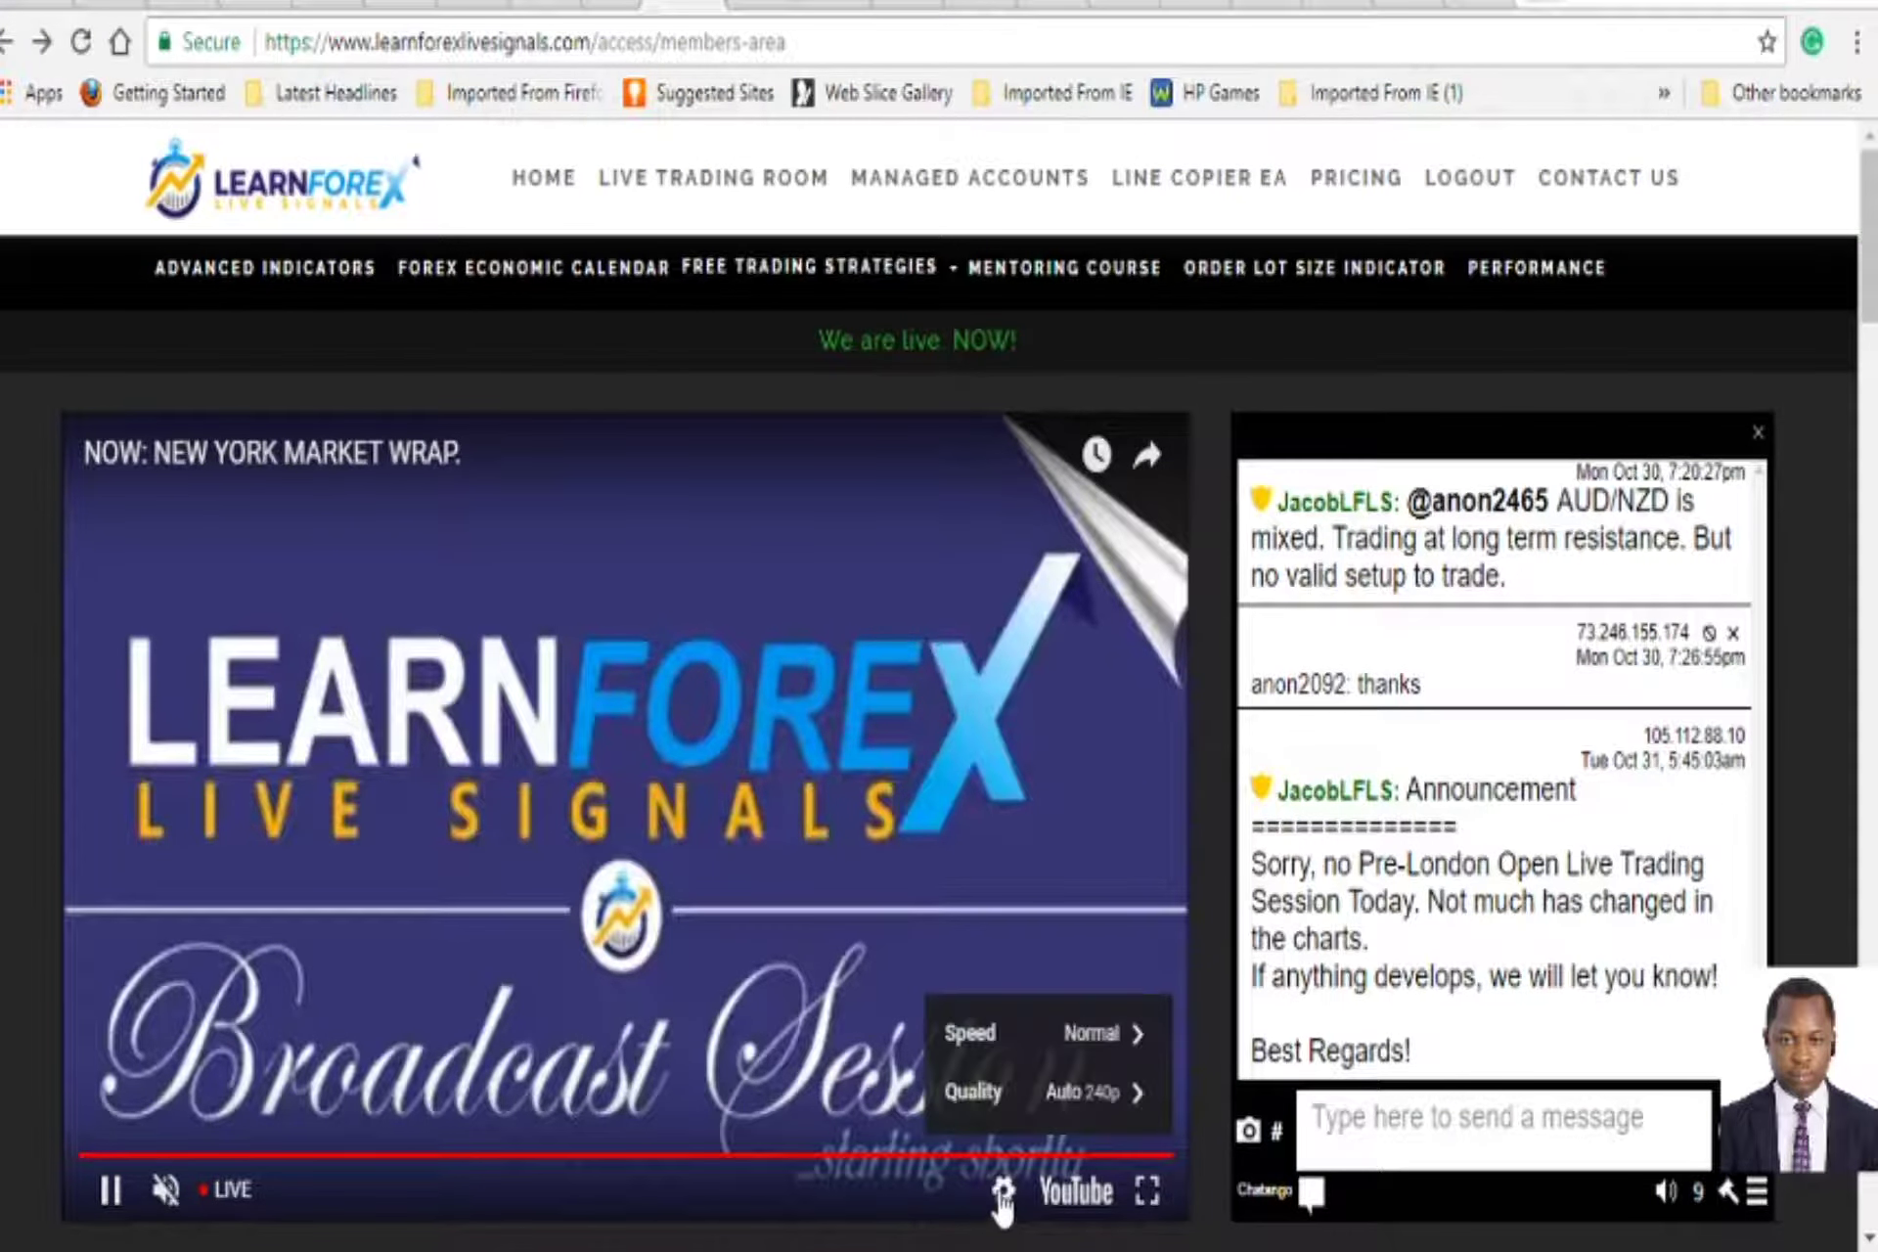
click(1060, 1100)
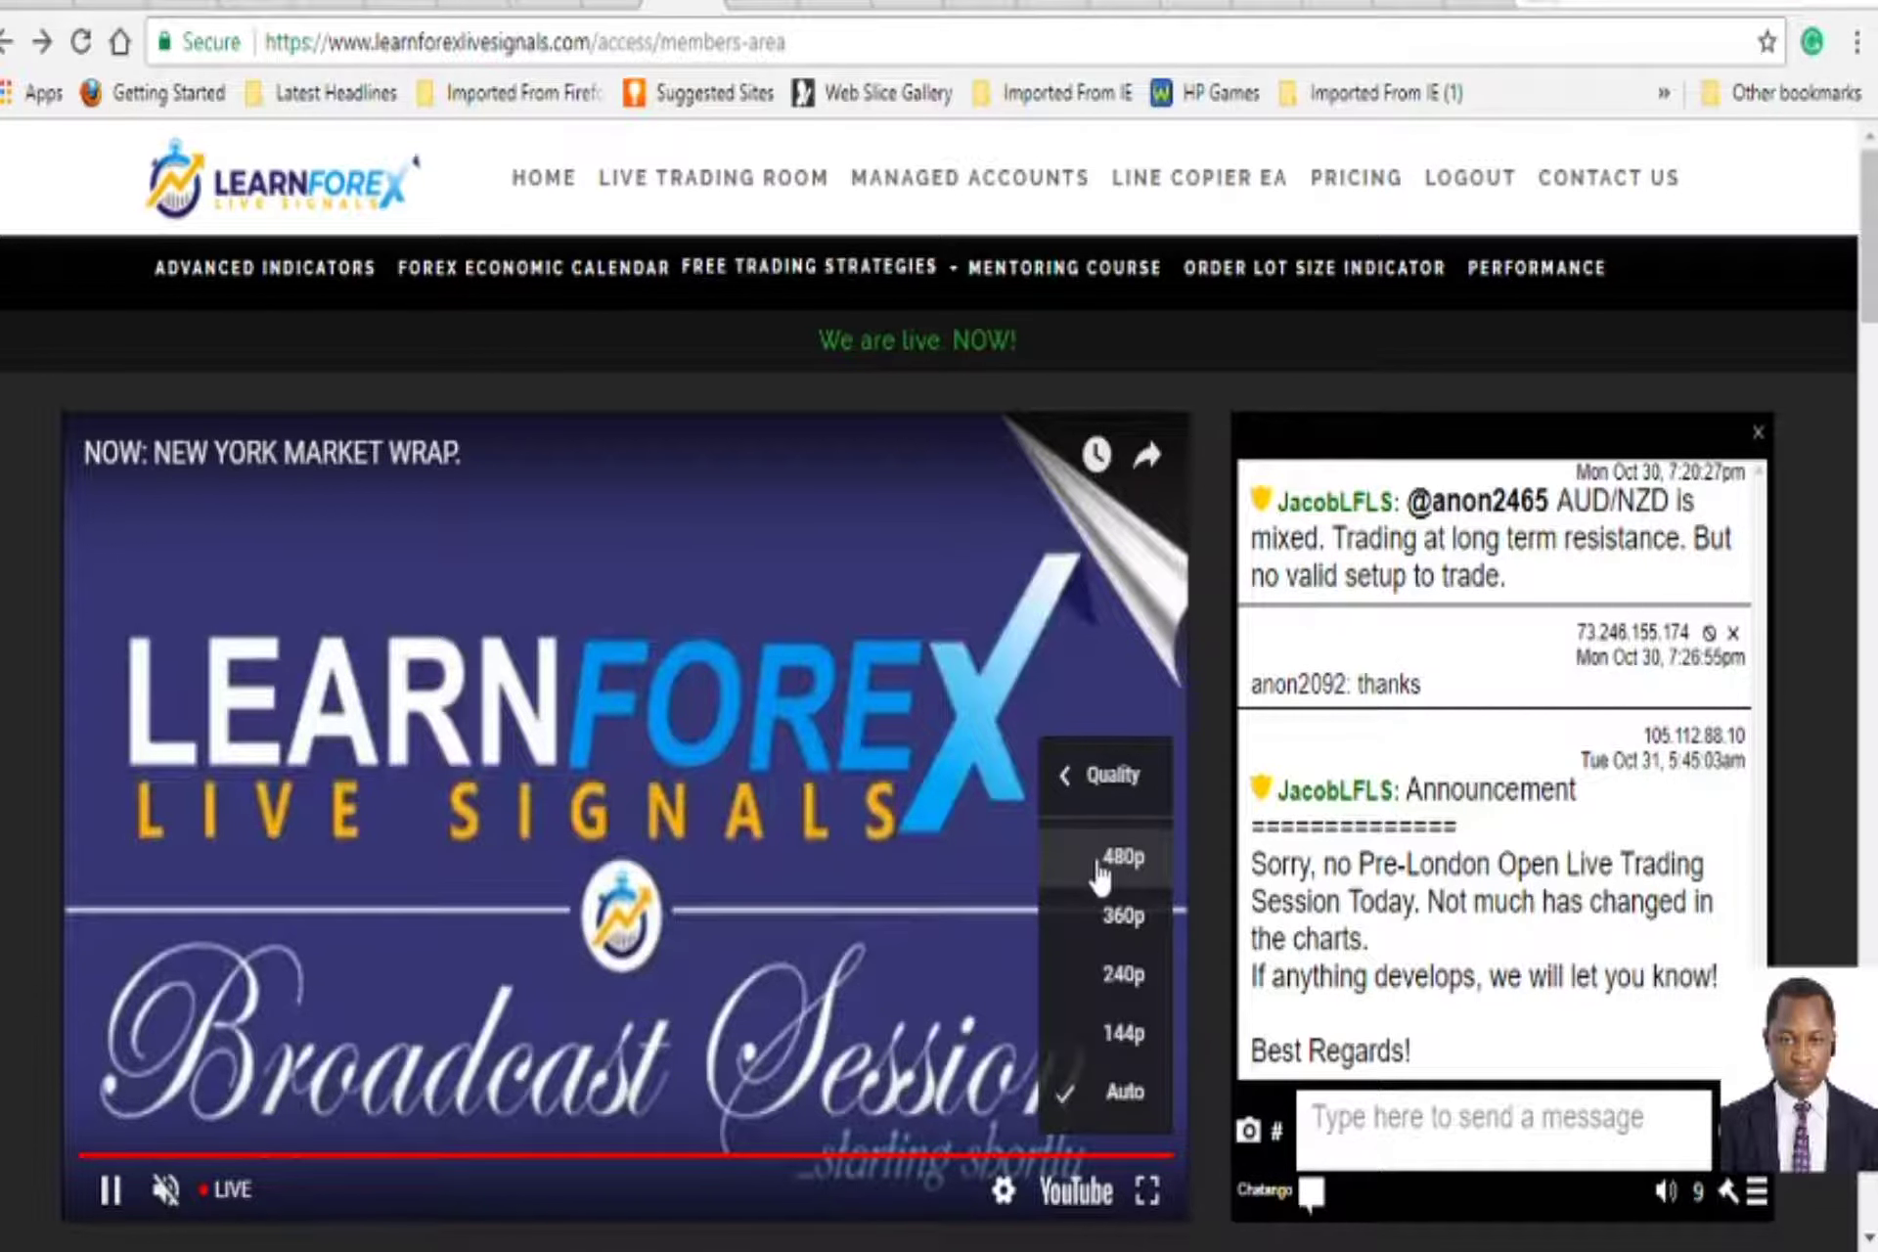
key(space)
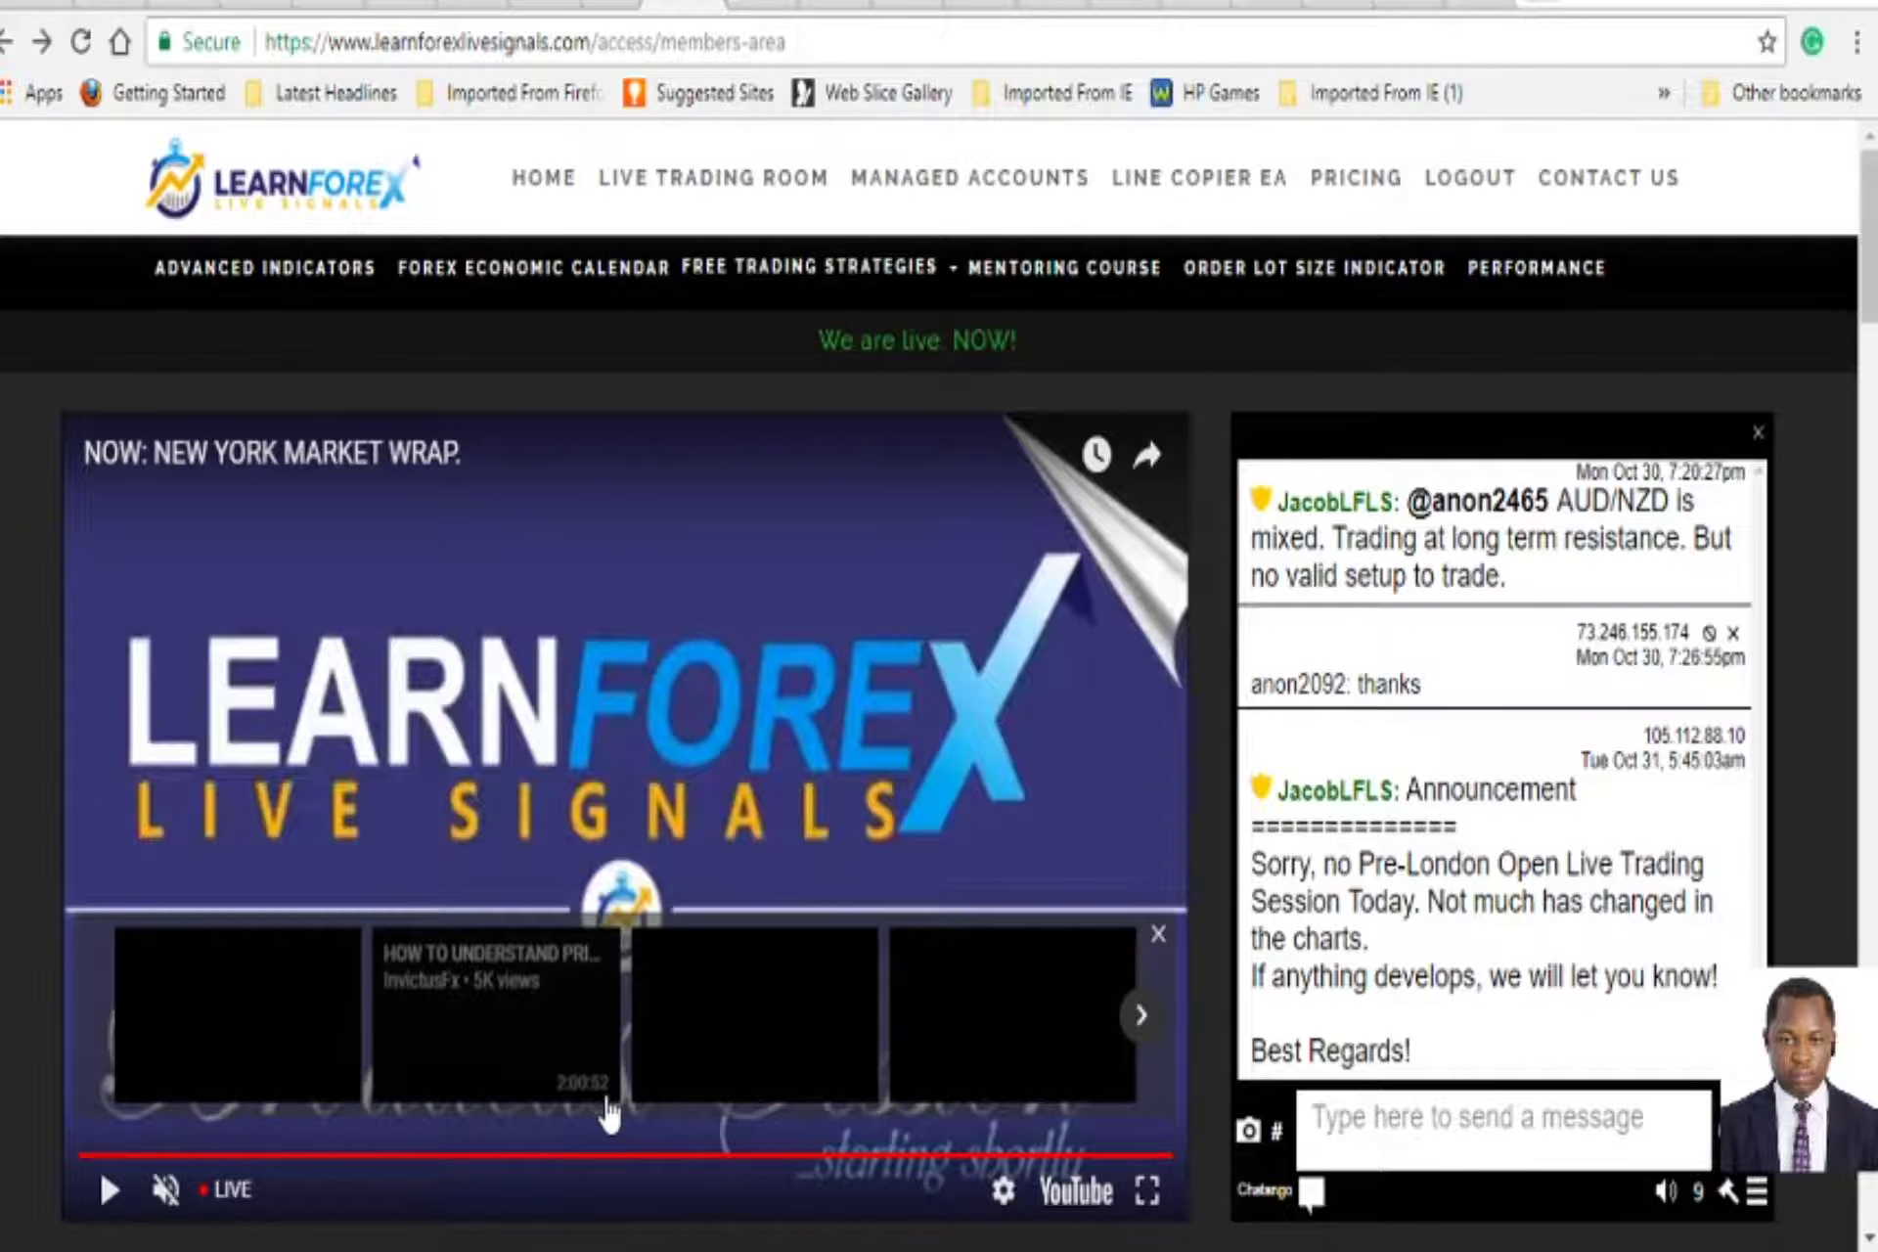
- Open the forex economic calendar and show only tomorrow's events
click(470, 283)
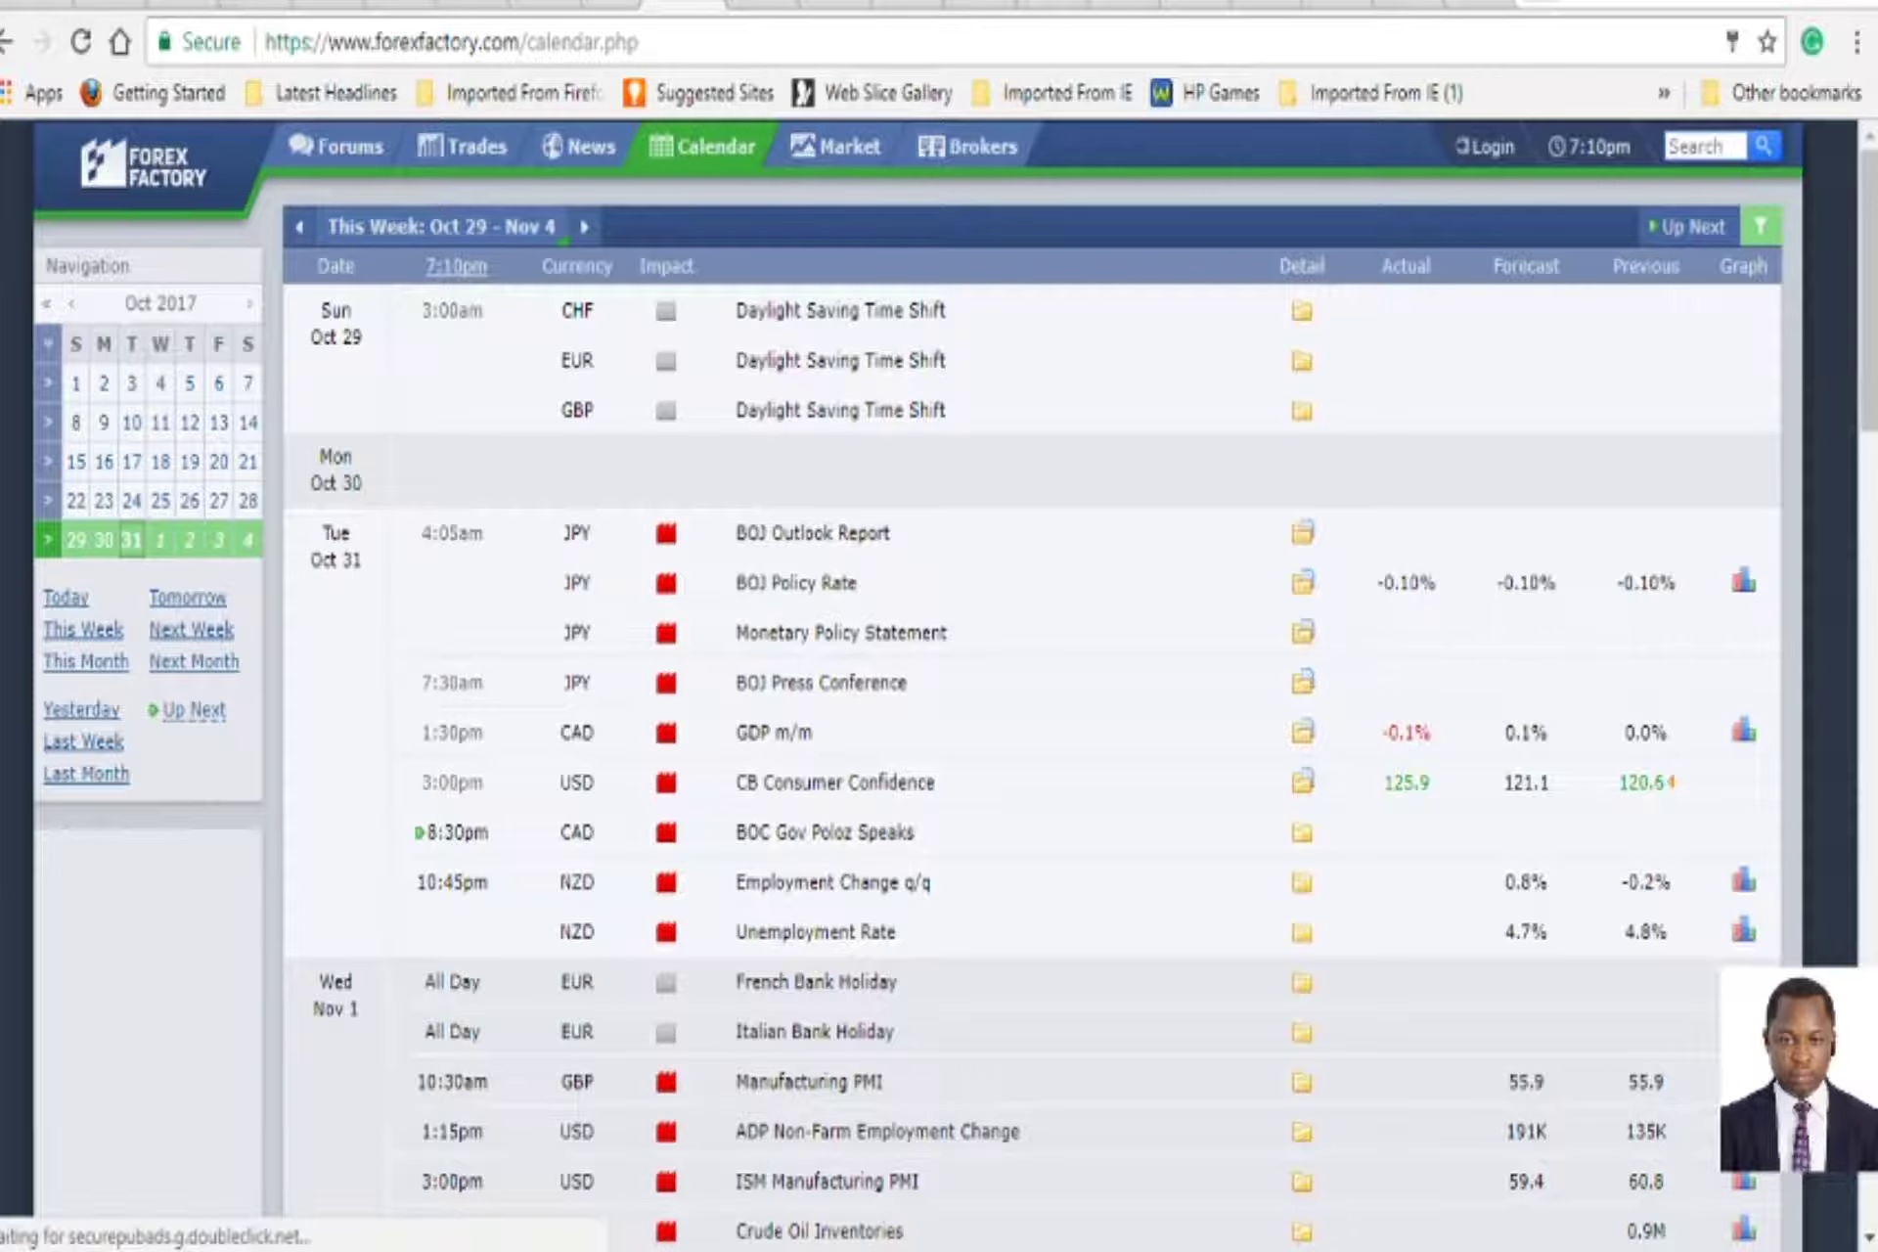
click(182, 629)
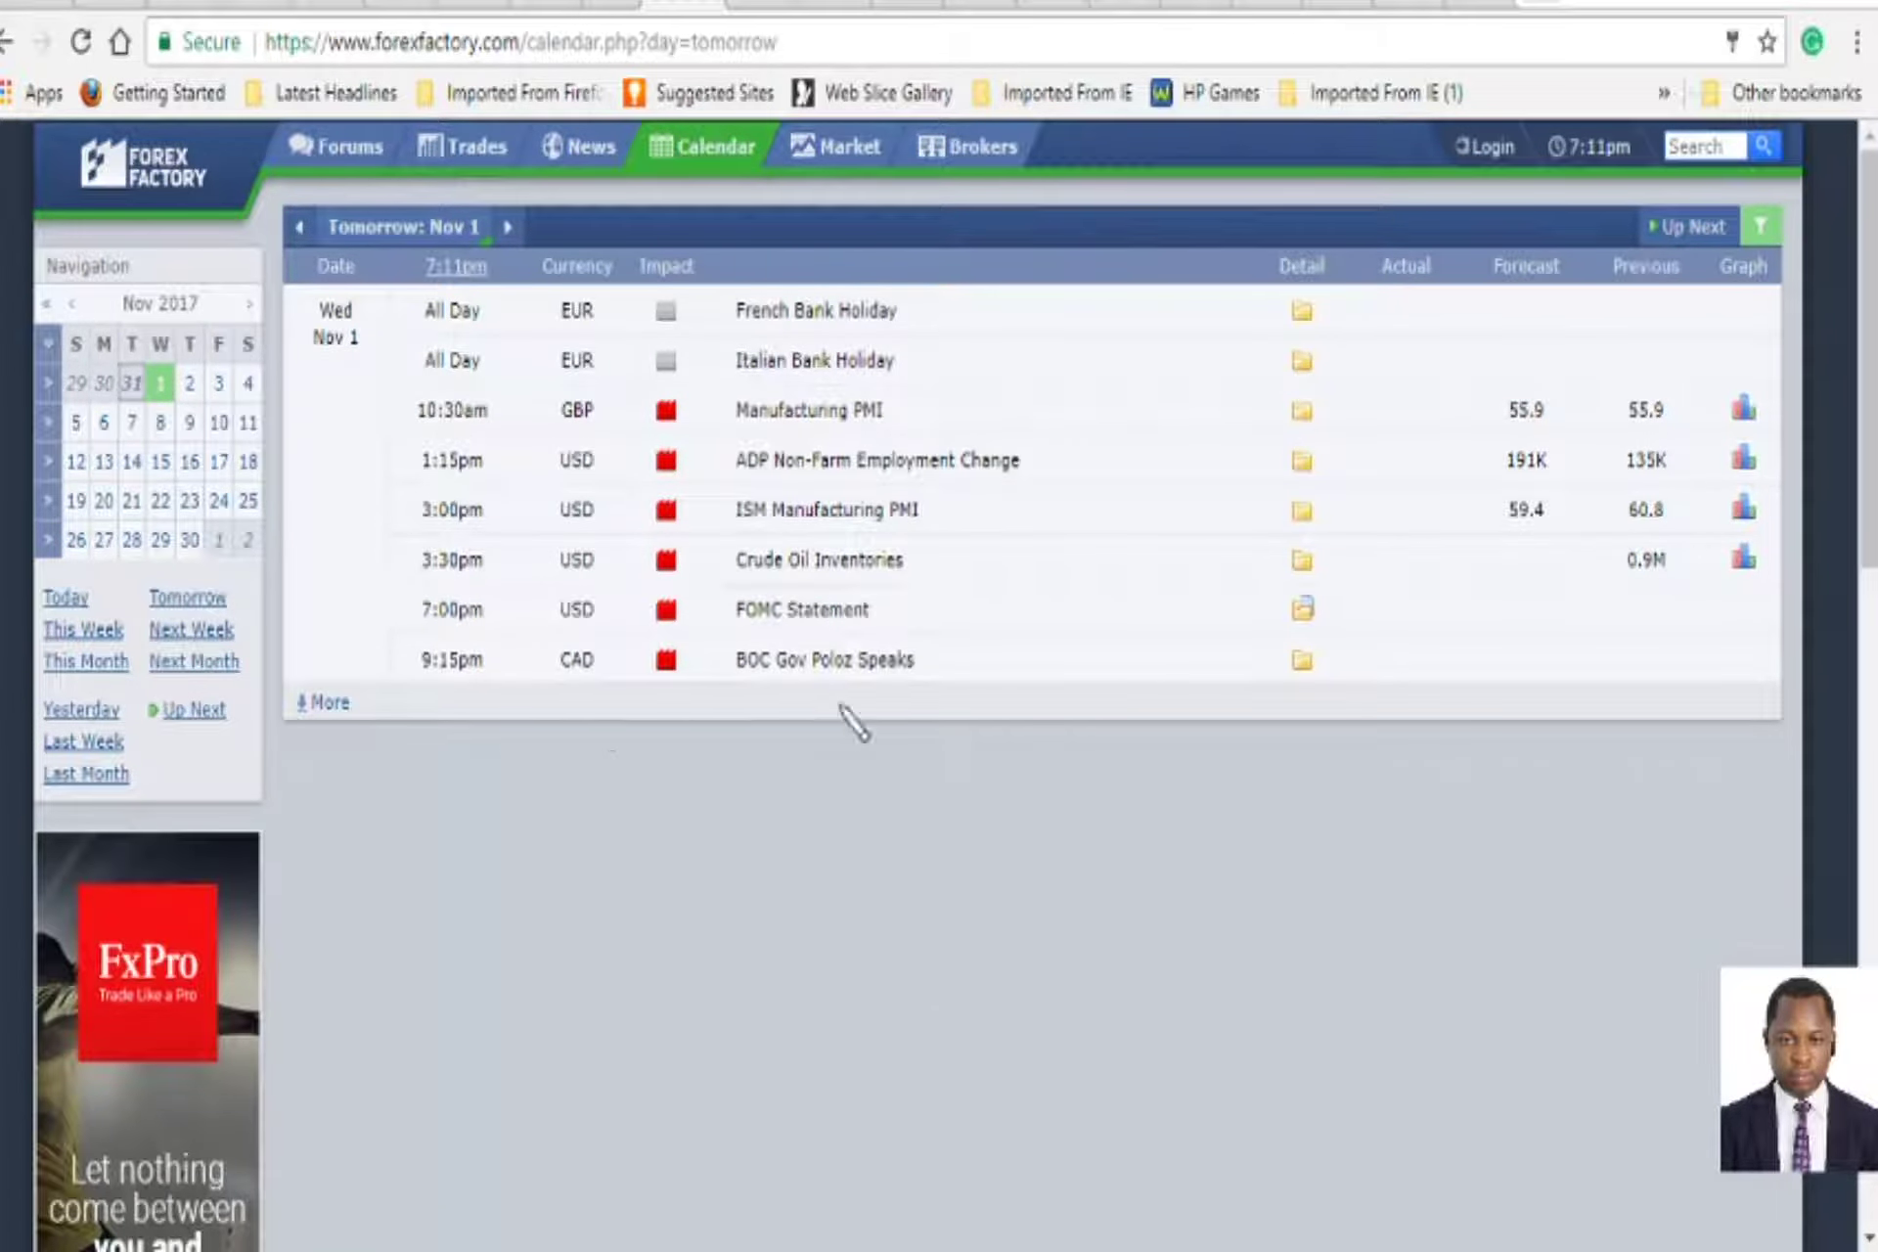
- Box the 7:00pm USD FOMC Statement row with the pen and clear the markings
drag(401, 631, 918, 618)
mouse_move(494, 632)
mouse_down()
mouse_move(947, 614)
mouse_move(841, 585)
mouse_move(655, 589)
mouse_move(407, 616)
mouse_move(396, 634)
mouse_up()
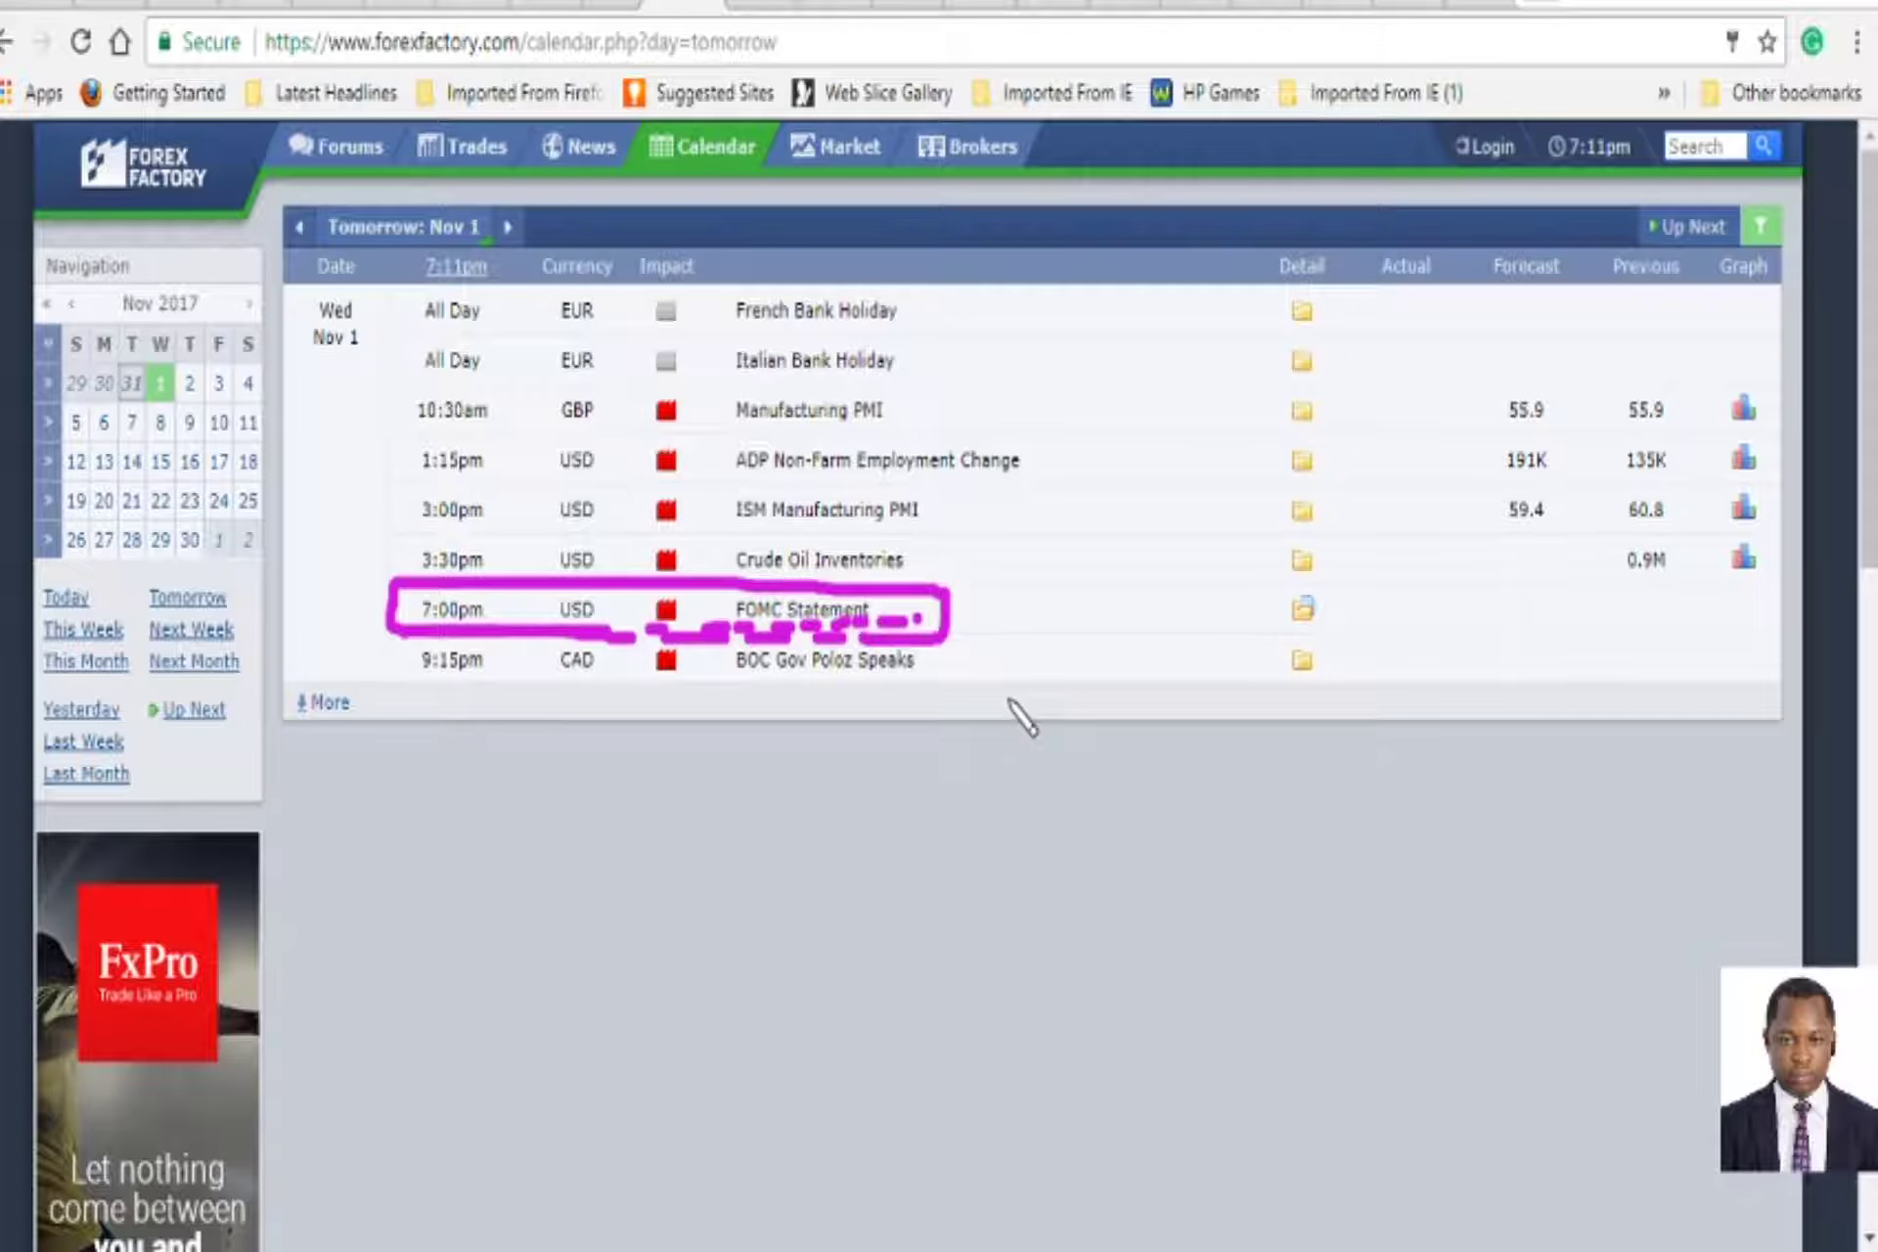
key(e)
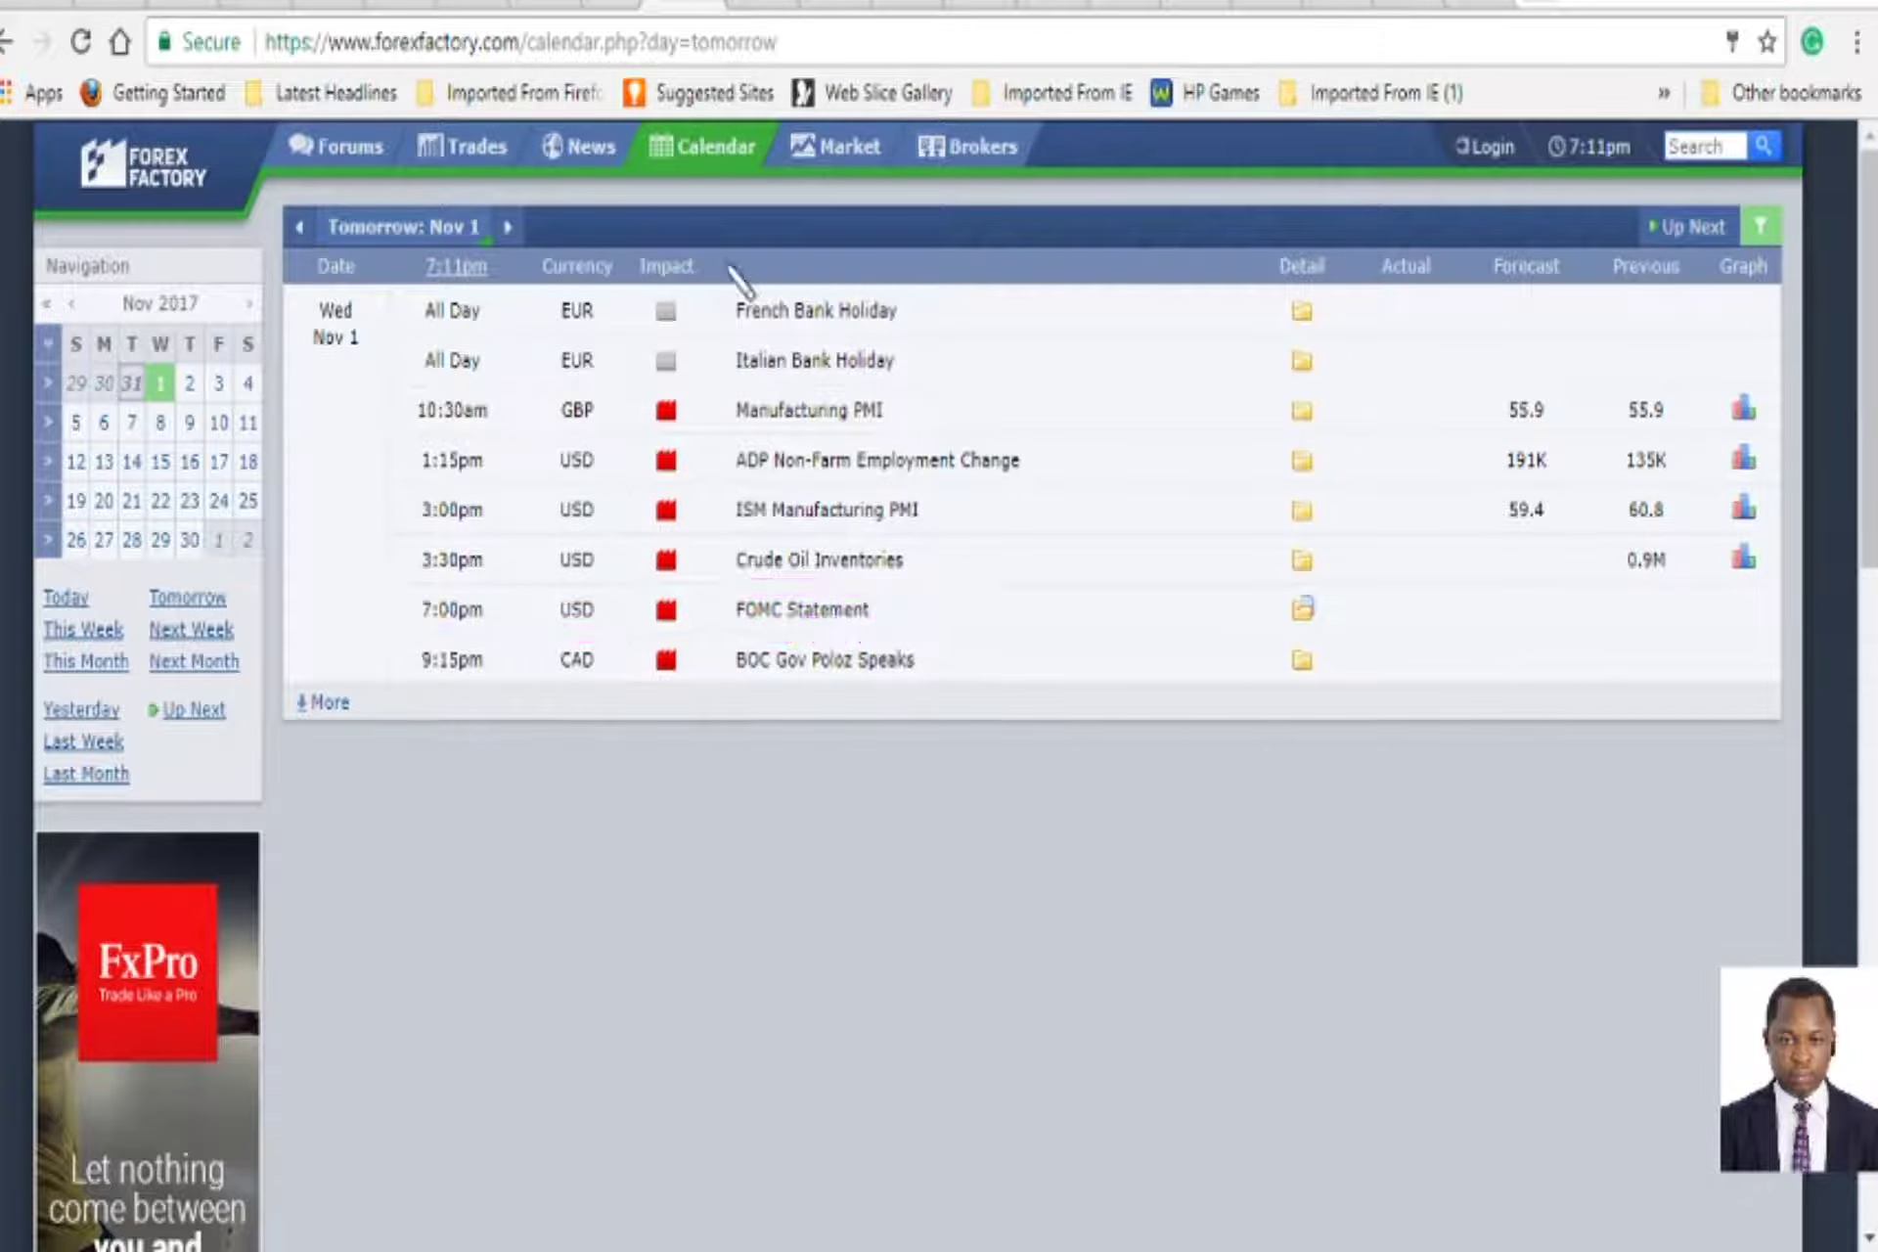
- Box the French and Italian Bank Holiday rows, set off their EUR entries with vertical lines, and clear the markings
mouse_move(401, 285)
mouse_down()
mouse_move(397, 362)
mouse_move(450, 383)
mouse_move(919, 376)
mouse_move(924, 294)
mouse_move(433, 289)
mouse_up()
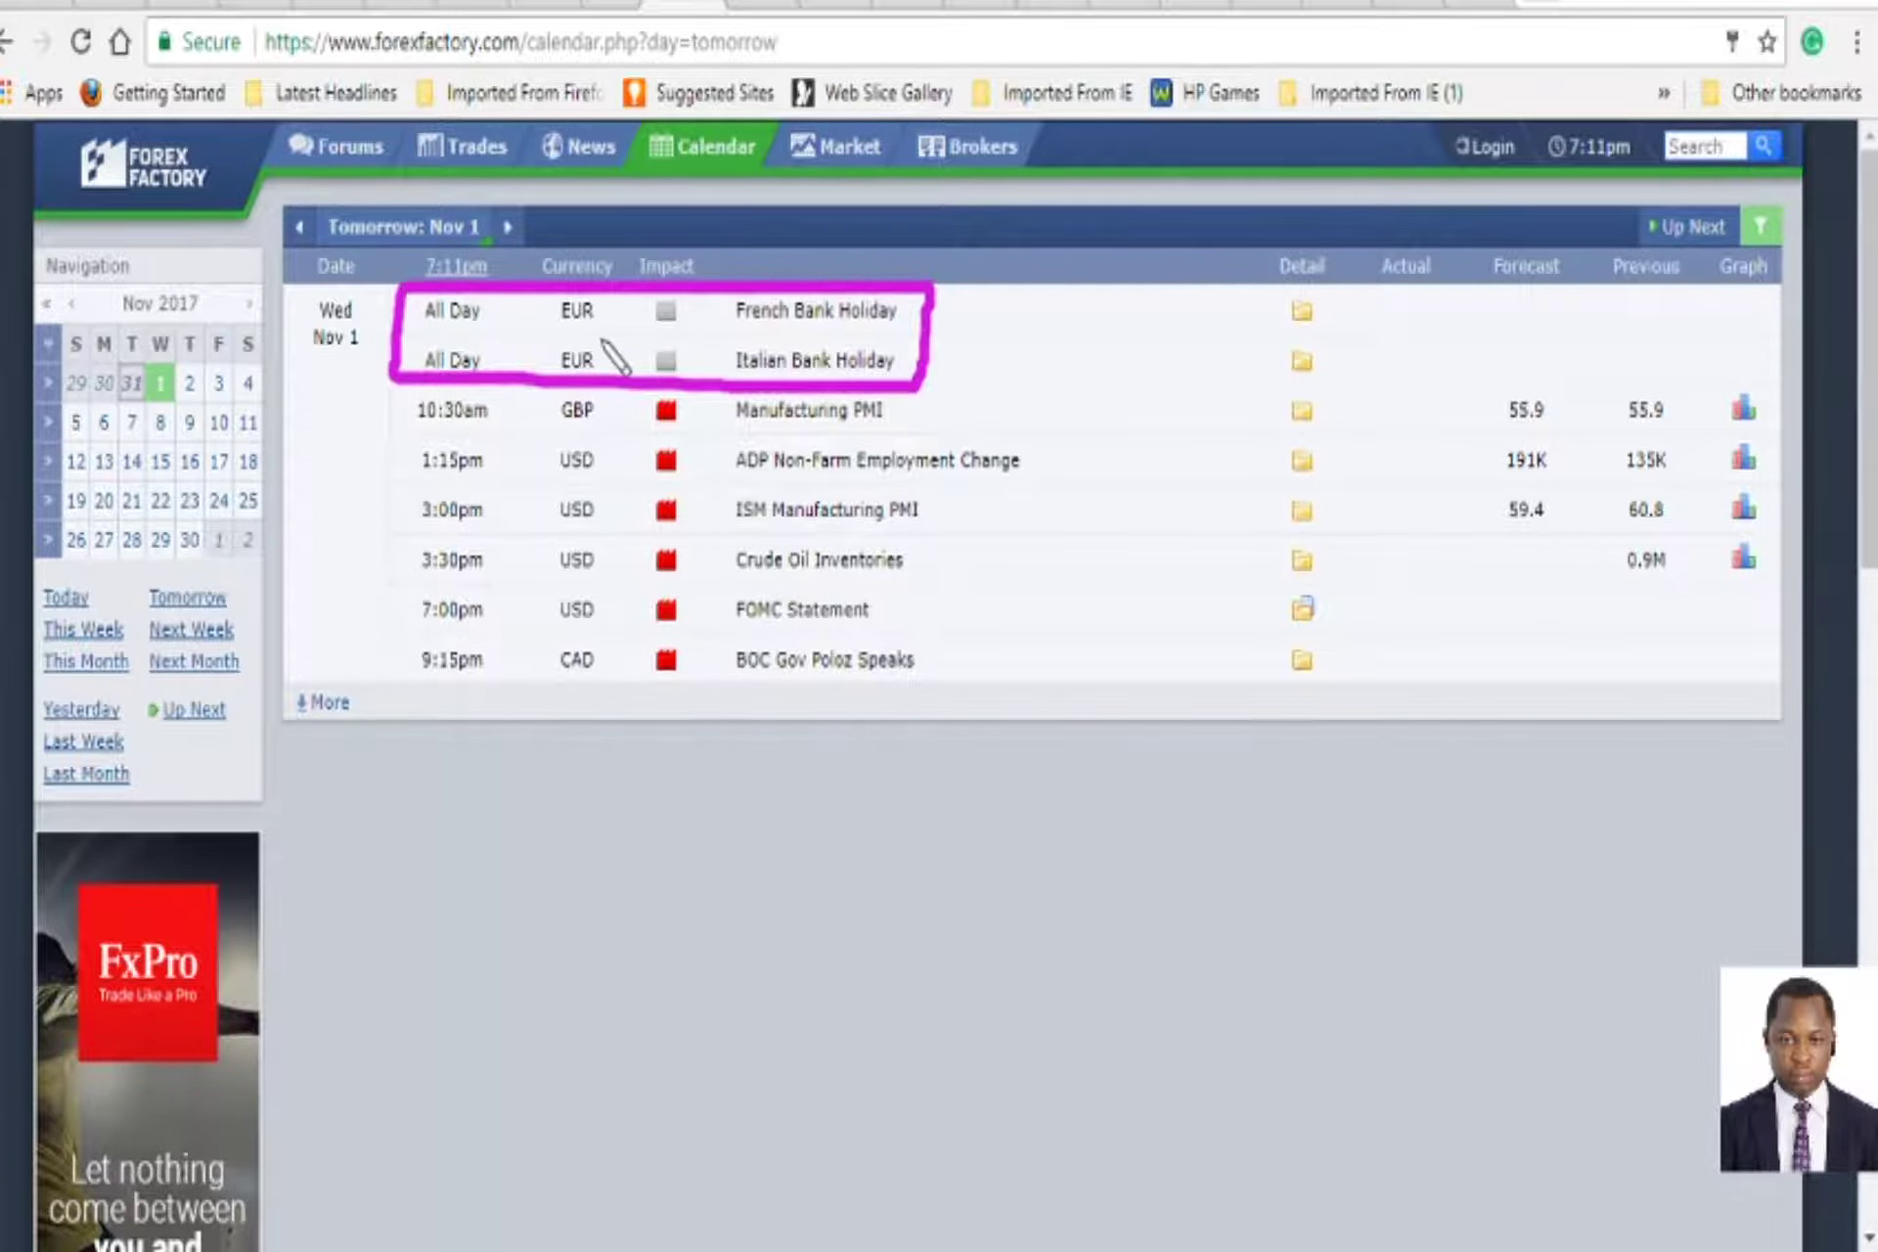
mouse_move(607, 376)
mouse_down()
mouse_move(604, 290)
mouse_move(541, 373)
mouse_move(608, 373)
mouse_up()
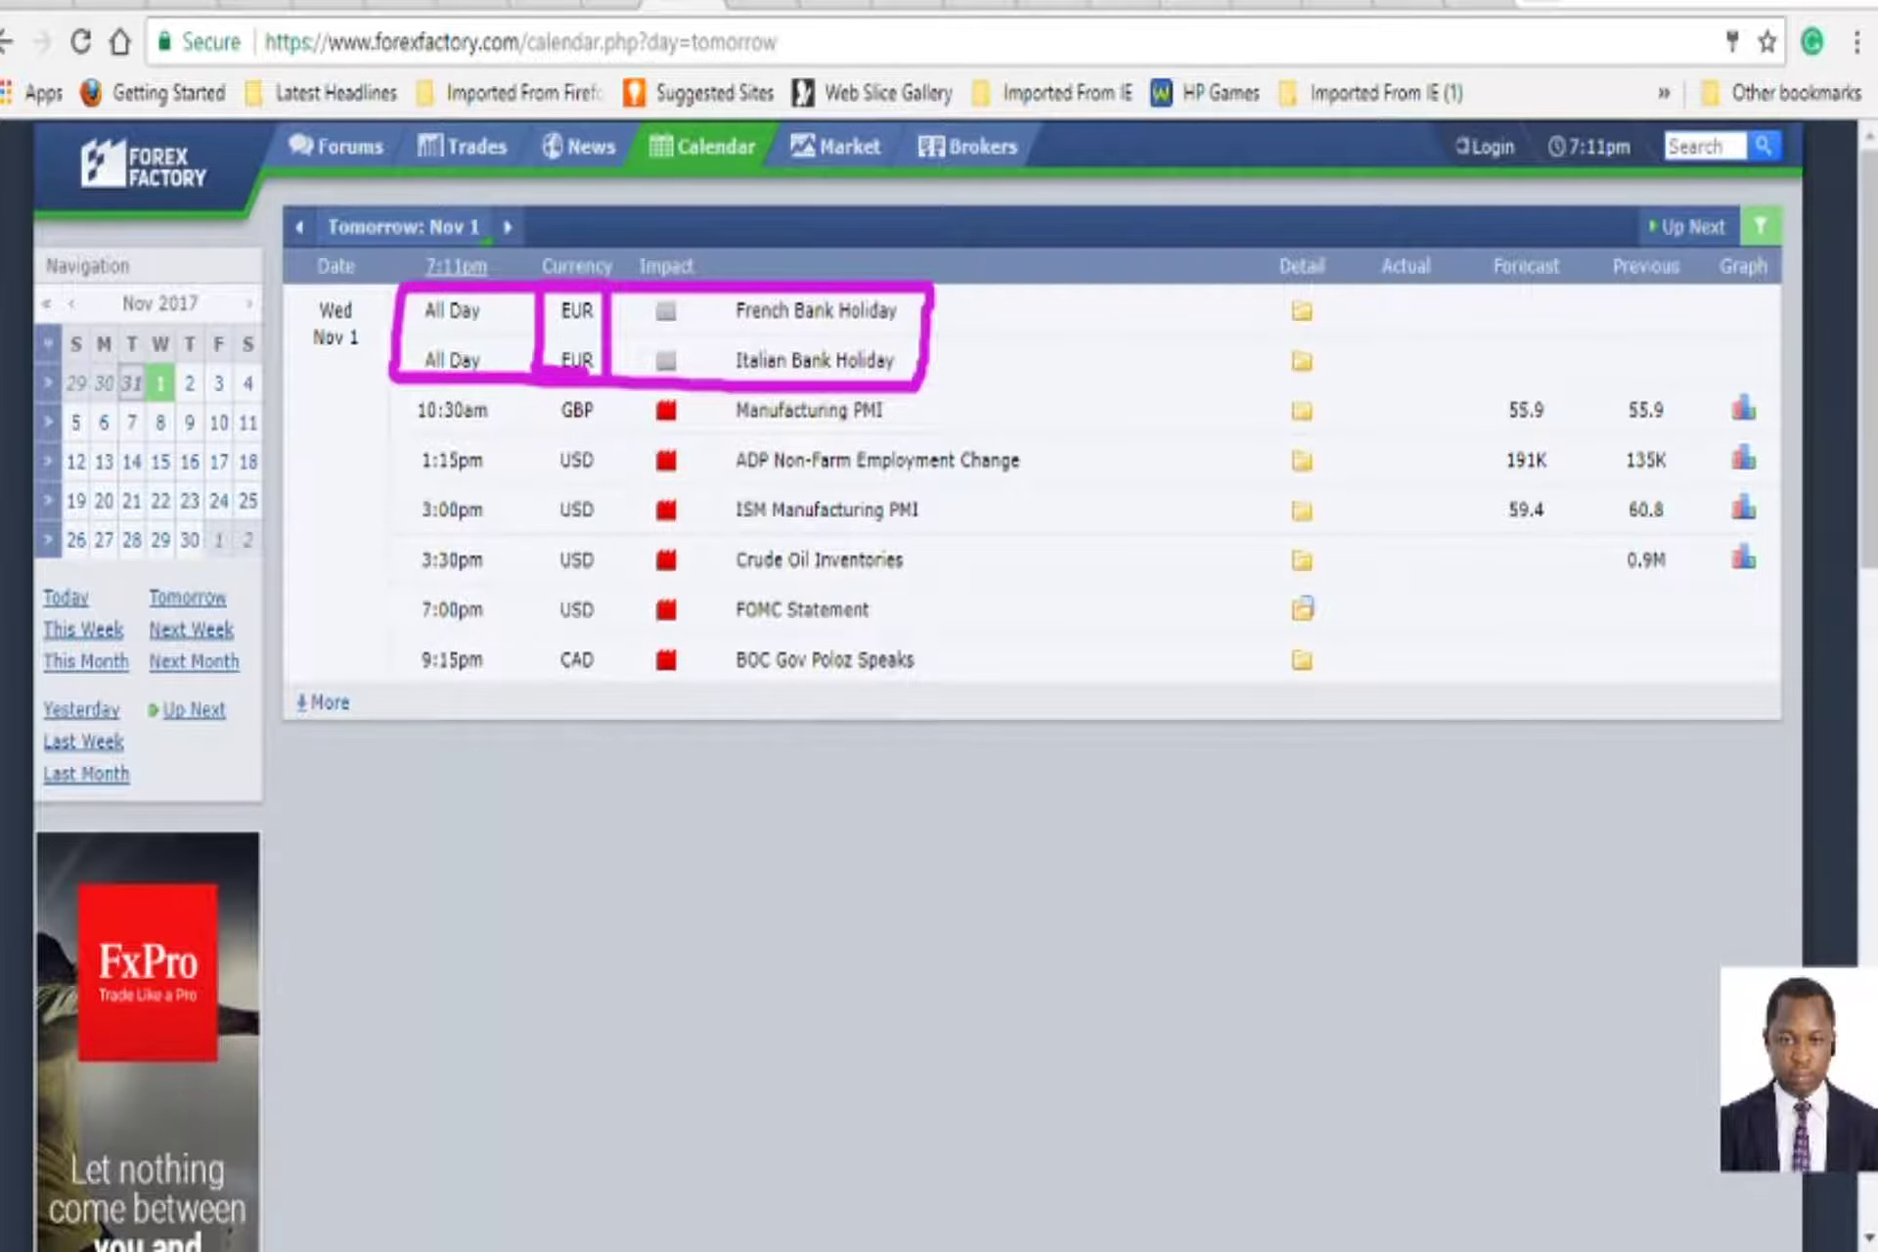
key(e)
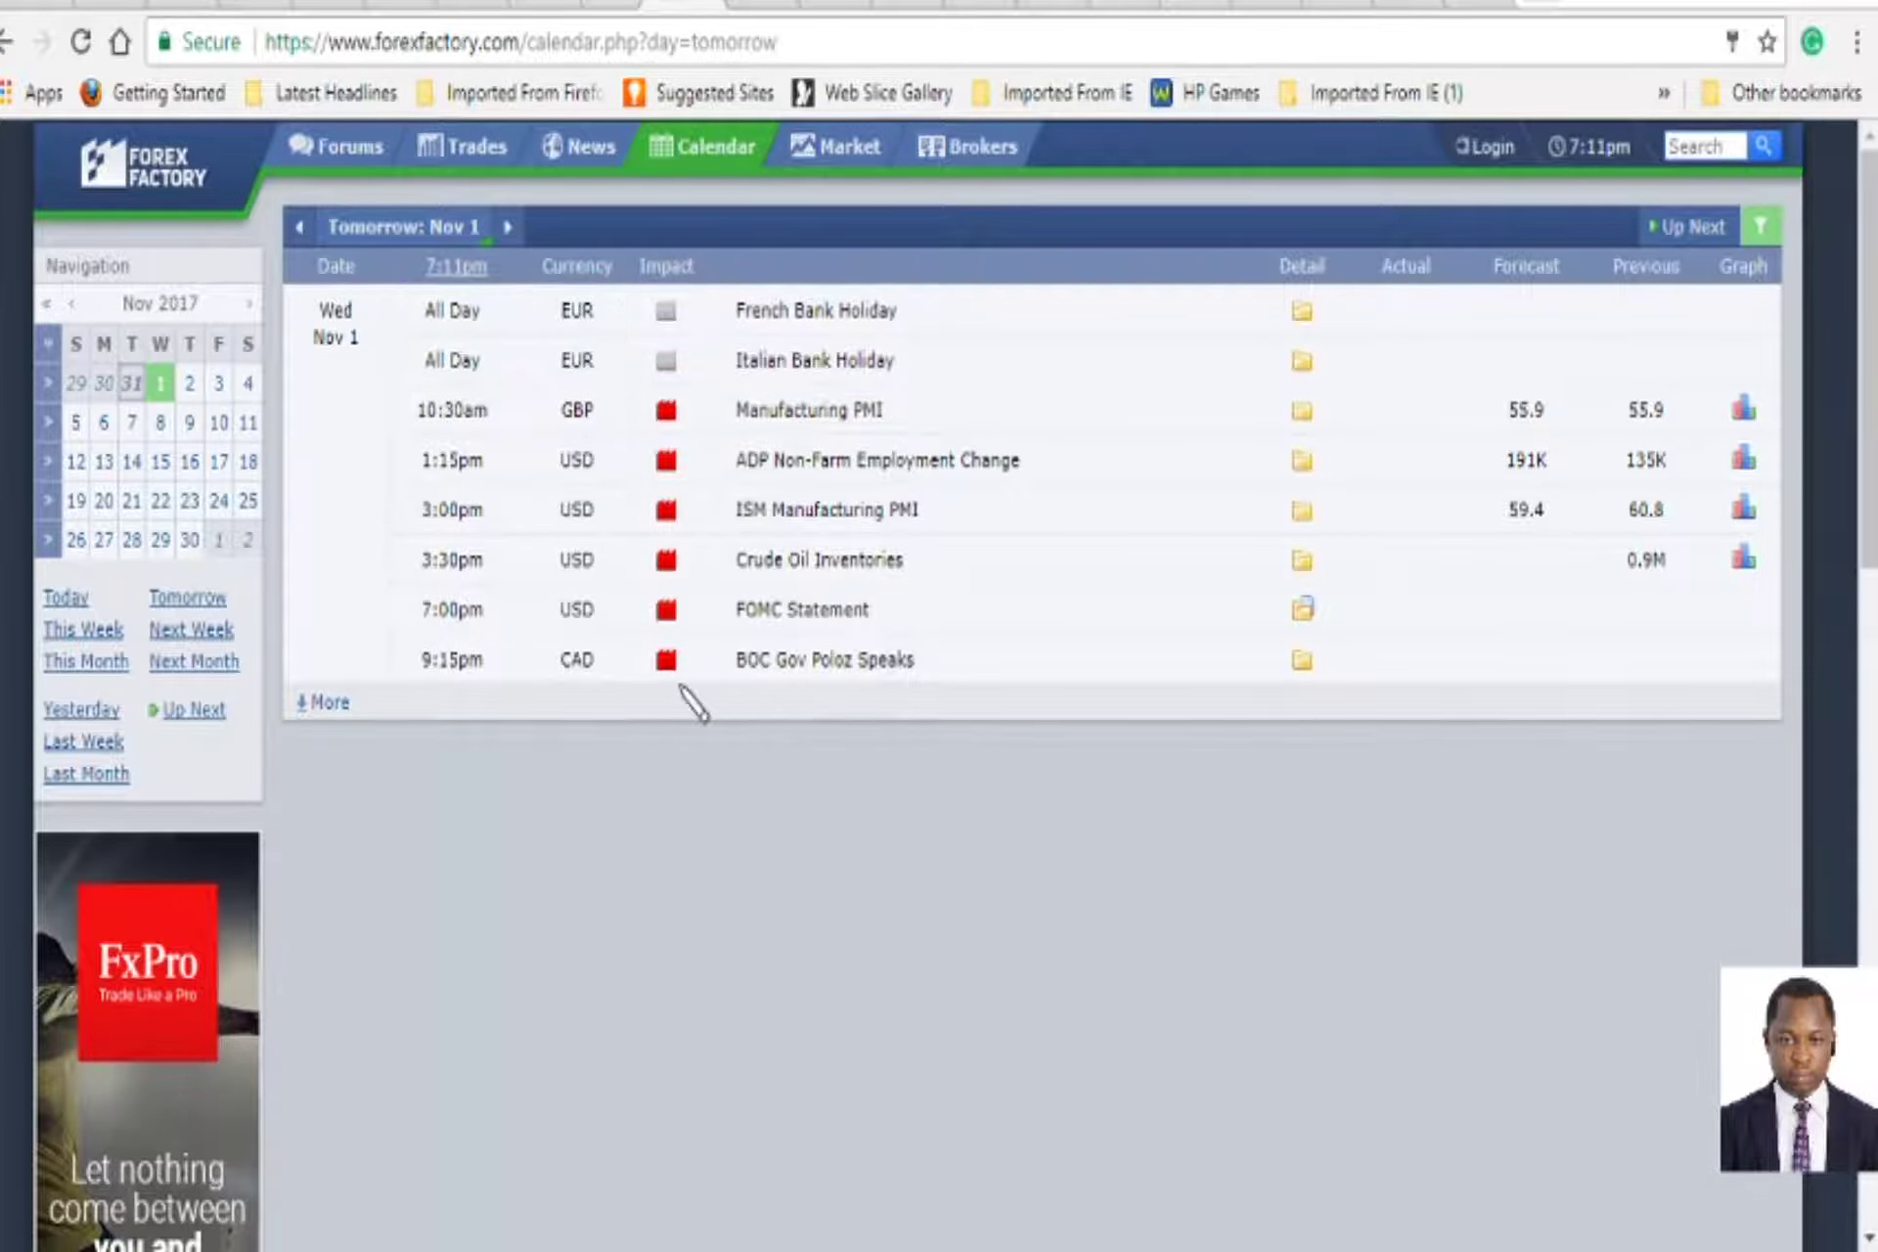
- Box the FOMC Statement row and the group of events from 10:30am to 3:30pm in turn, clearing each marking
mouse_move(389, 628)
mouse_down()
mouse_move(900, 645)
mouse_move(841, 577)
mouse_move(403, 574)
mouse_move(393, 634)
mouse_up()
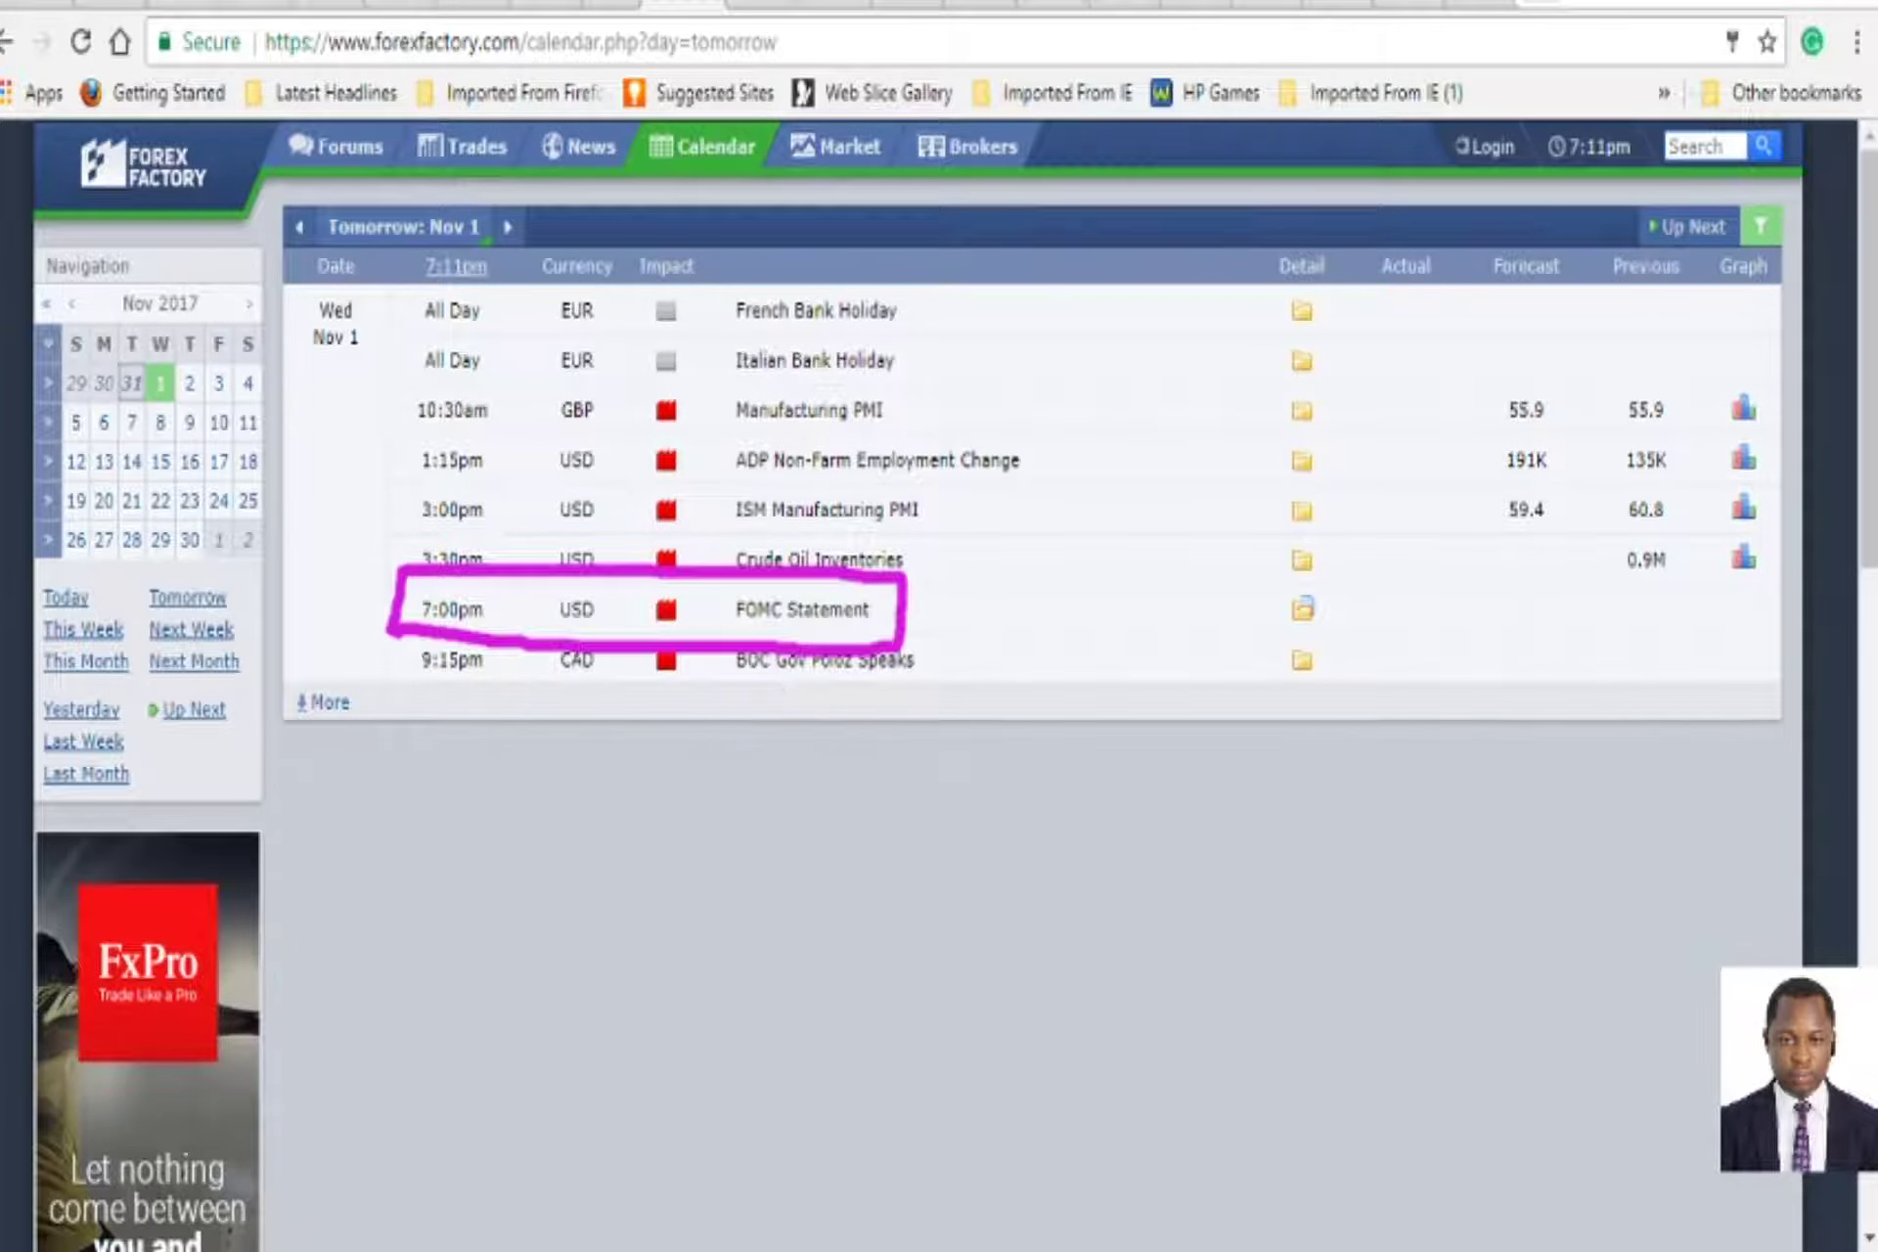
key(ctrl+z)
mouse_move(536, 397)
mouse_down()
mouse_move(1048, 440)
mouse_move(1027, 612)
mouse_move(525, 577)
mouse_move(523, 393)
mouse_up()
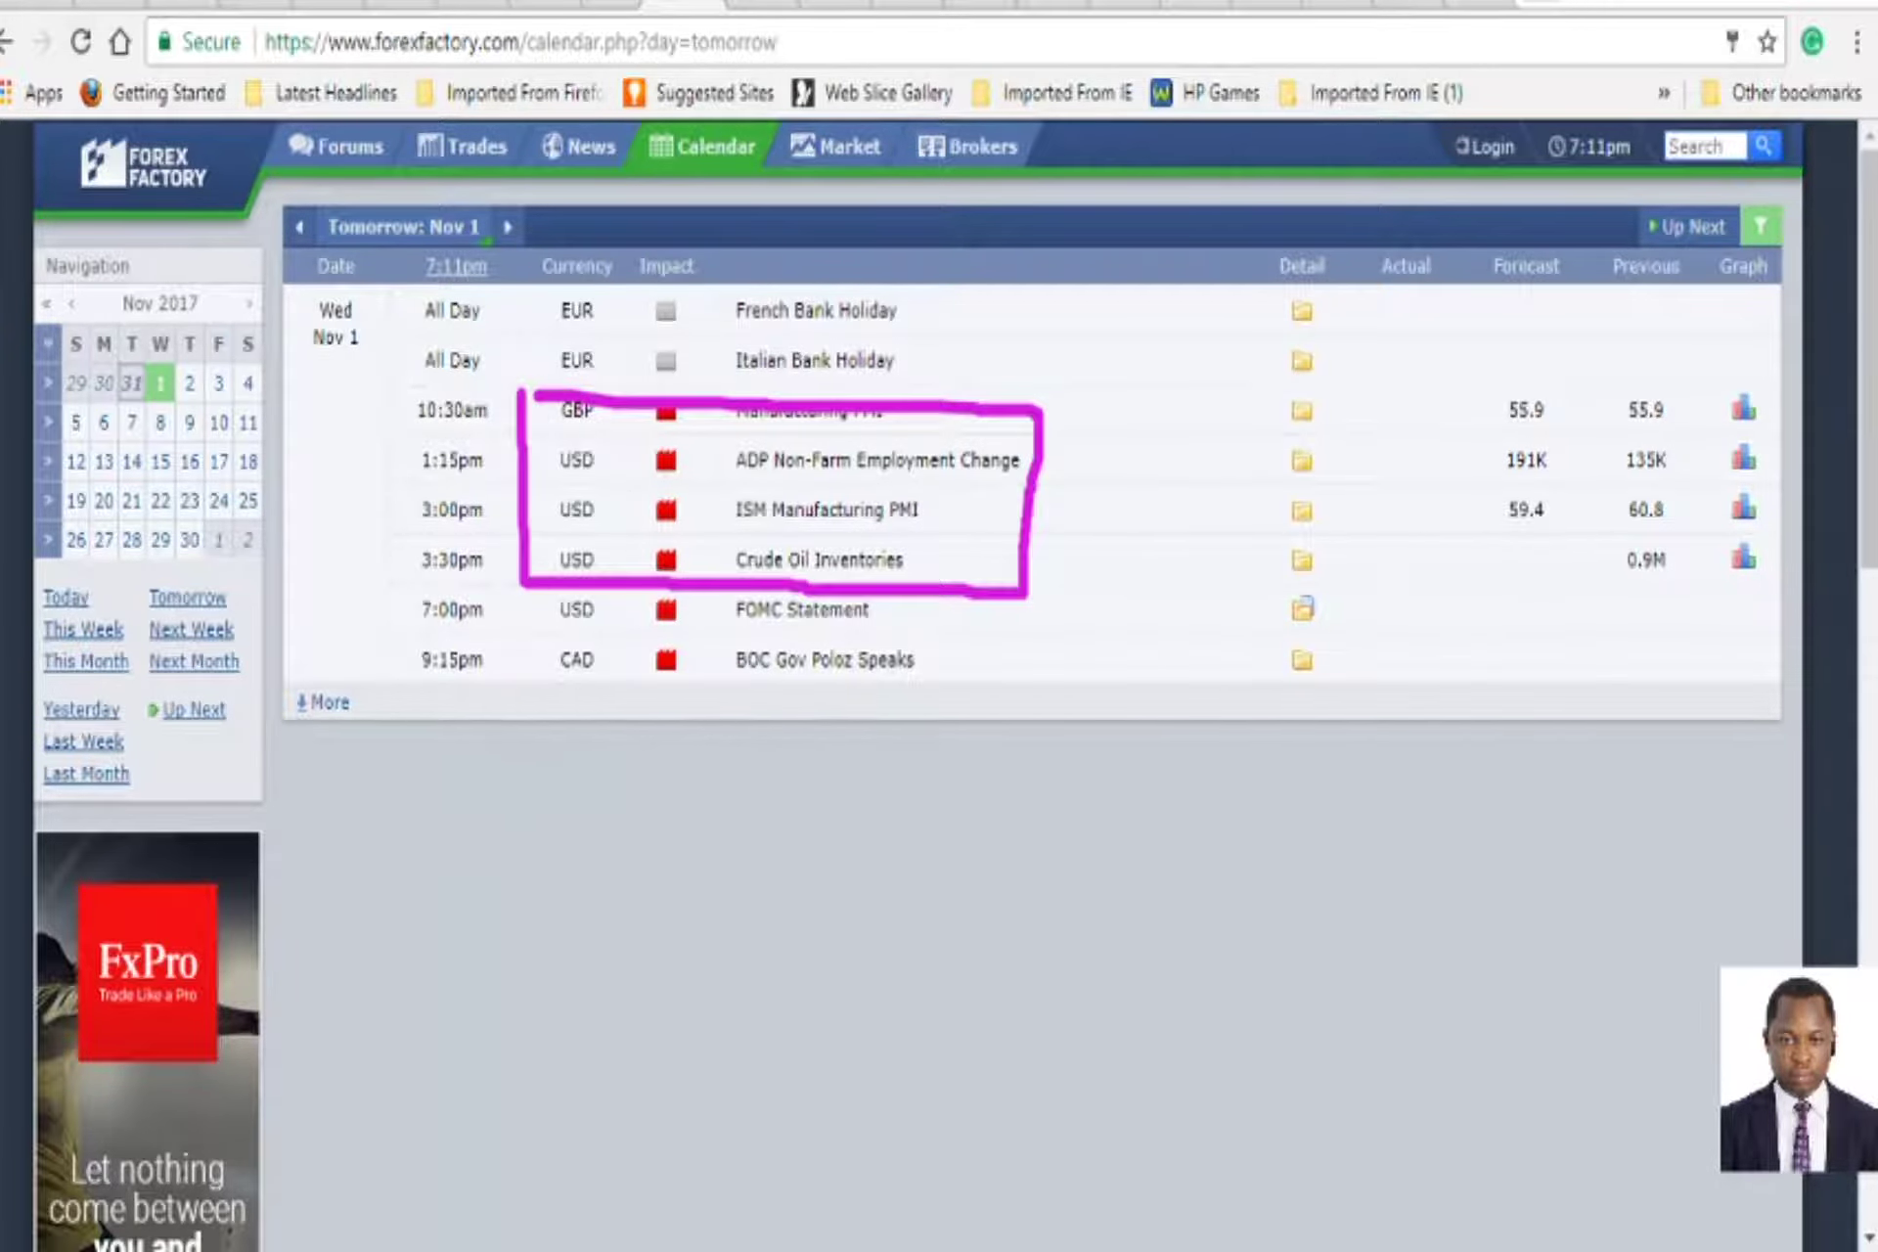
key(Escape)
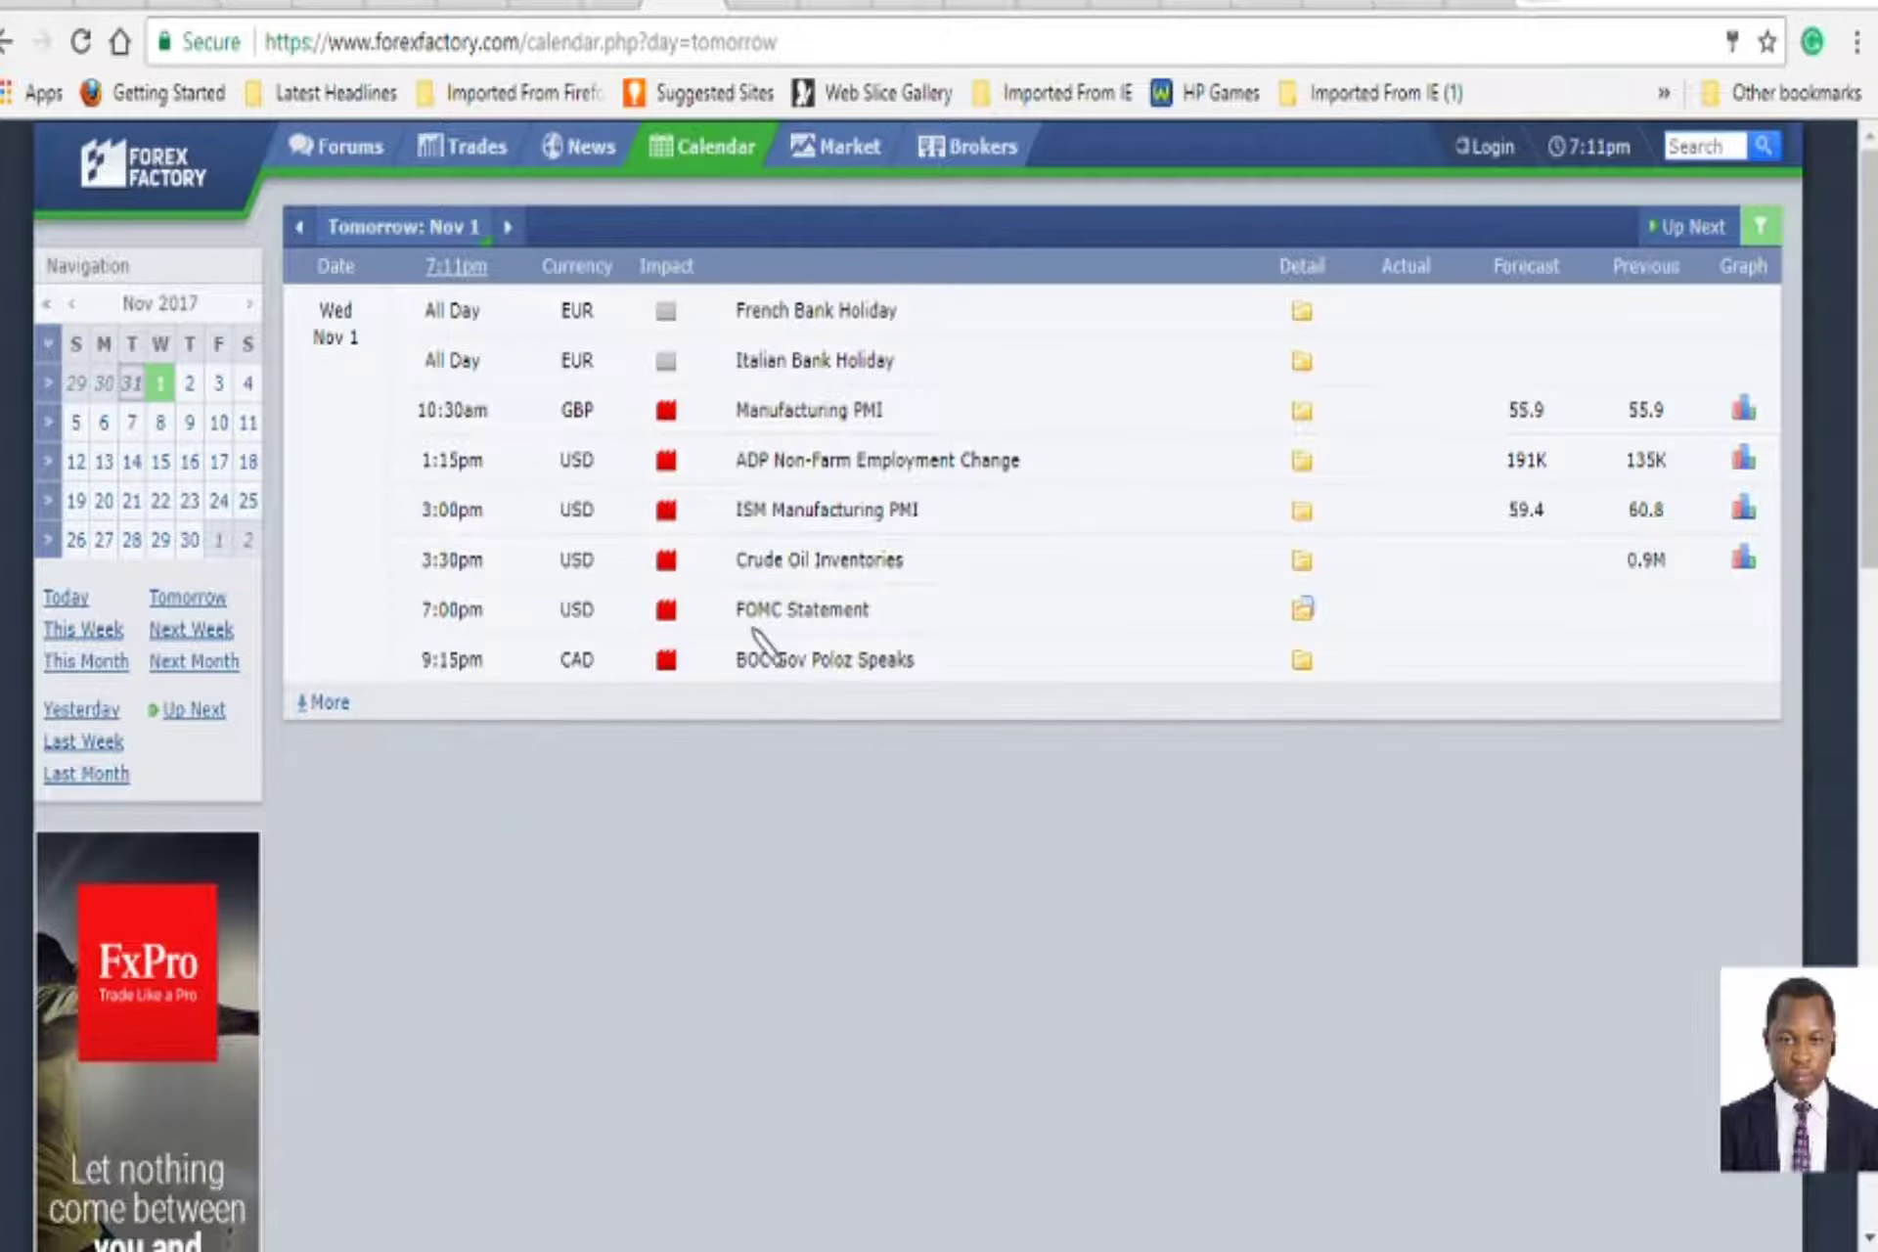
drag(396, 638, 663, 640)
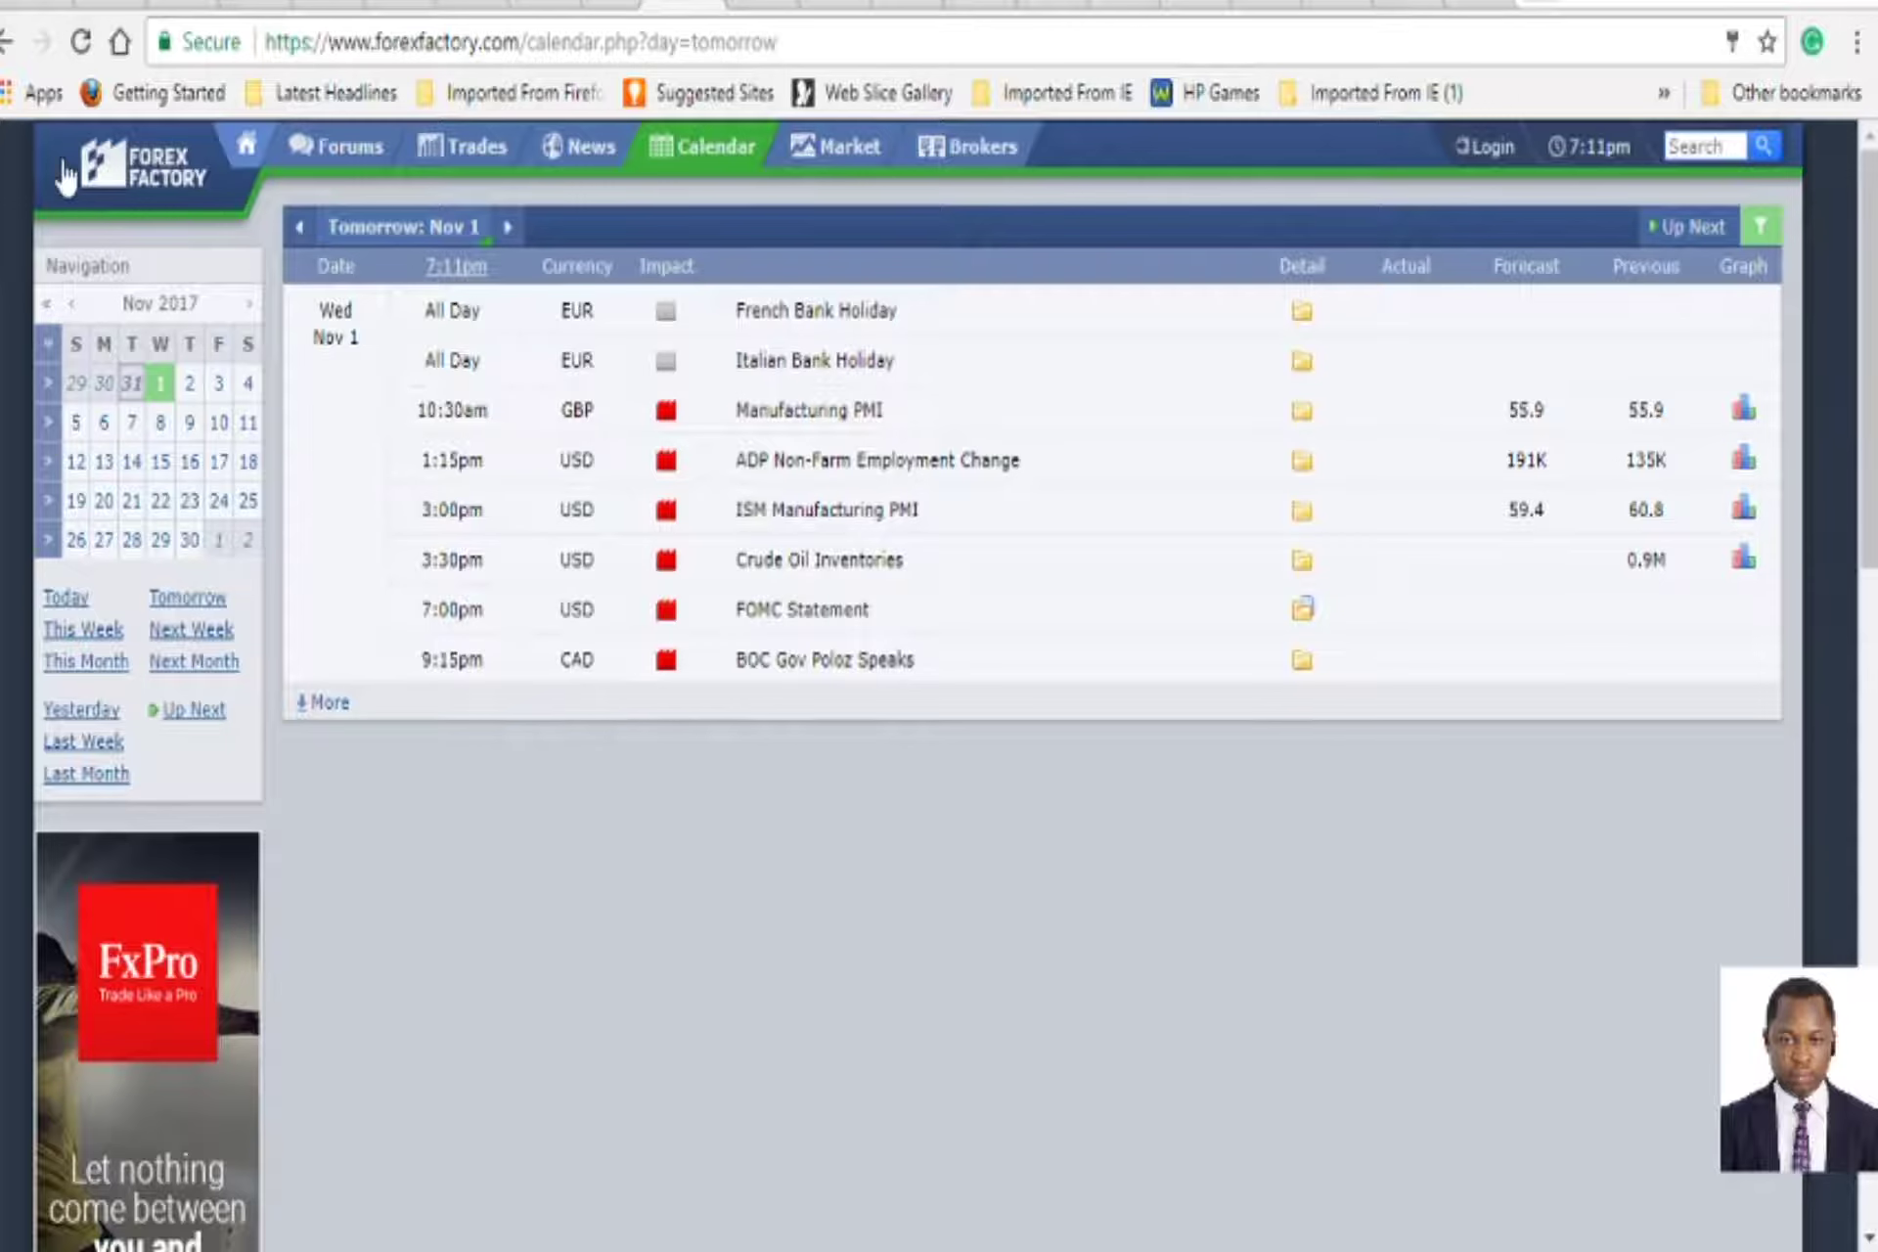
- Go back out of tomorrow's calendar page and switch to the EURUSD 1 Hour chart in MetaTrader
click(5, 43)
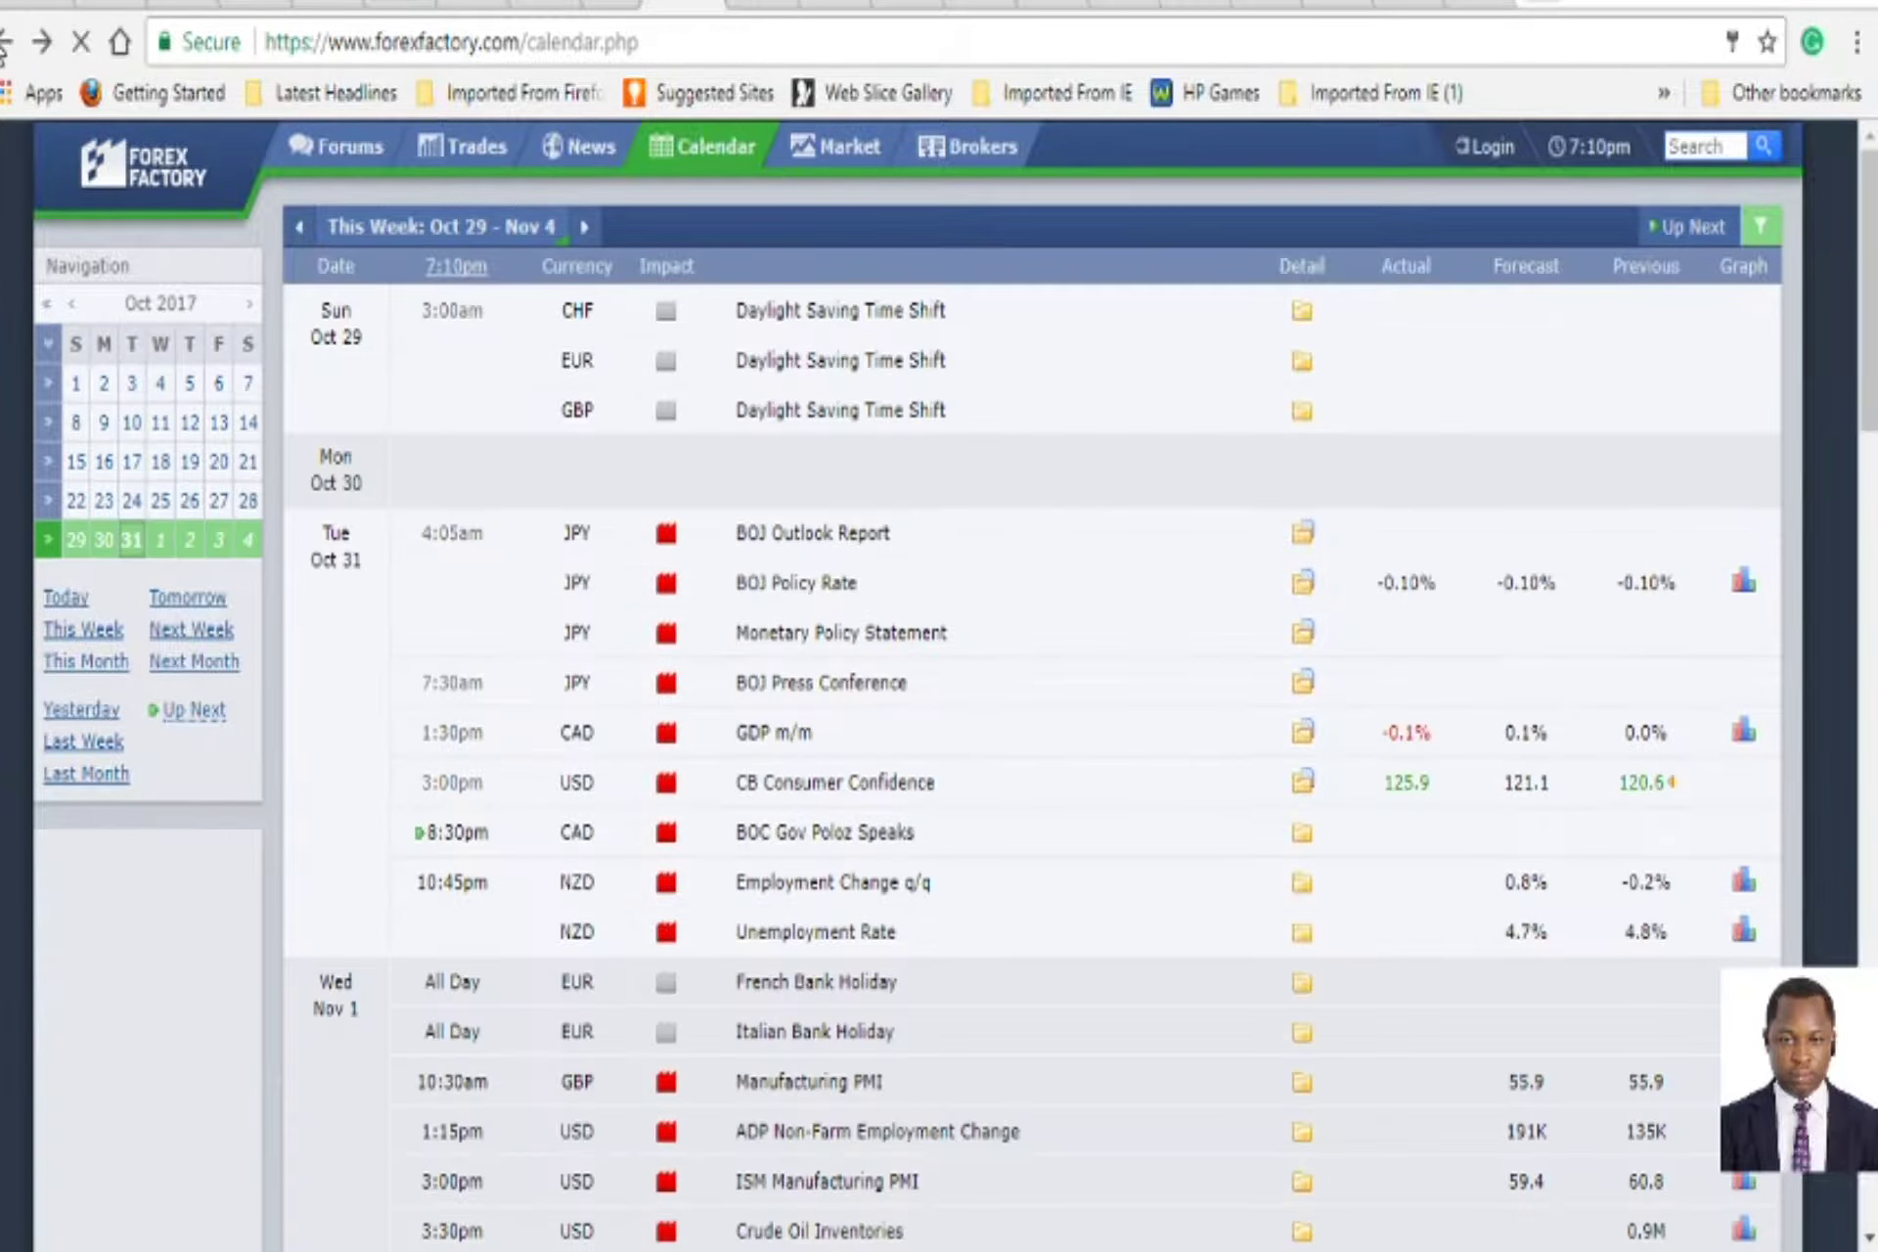
click(6, 43)
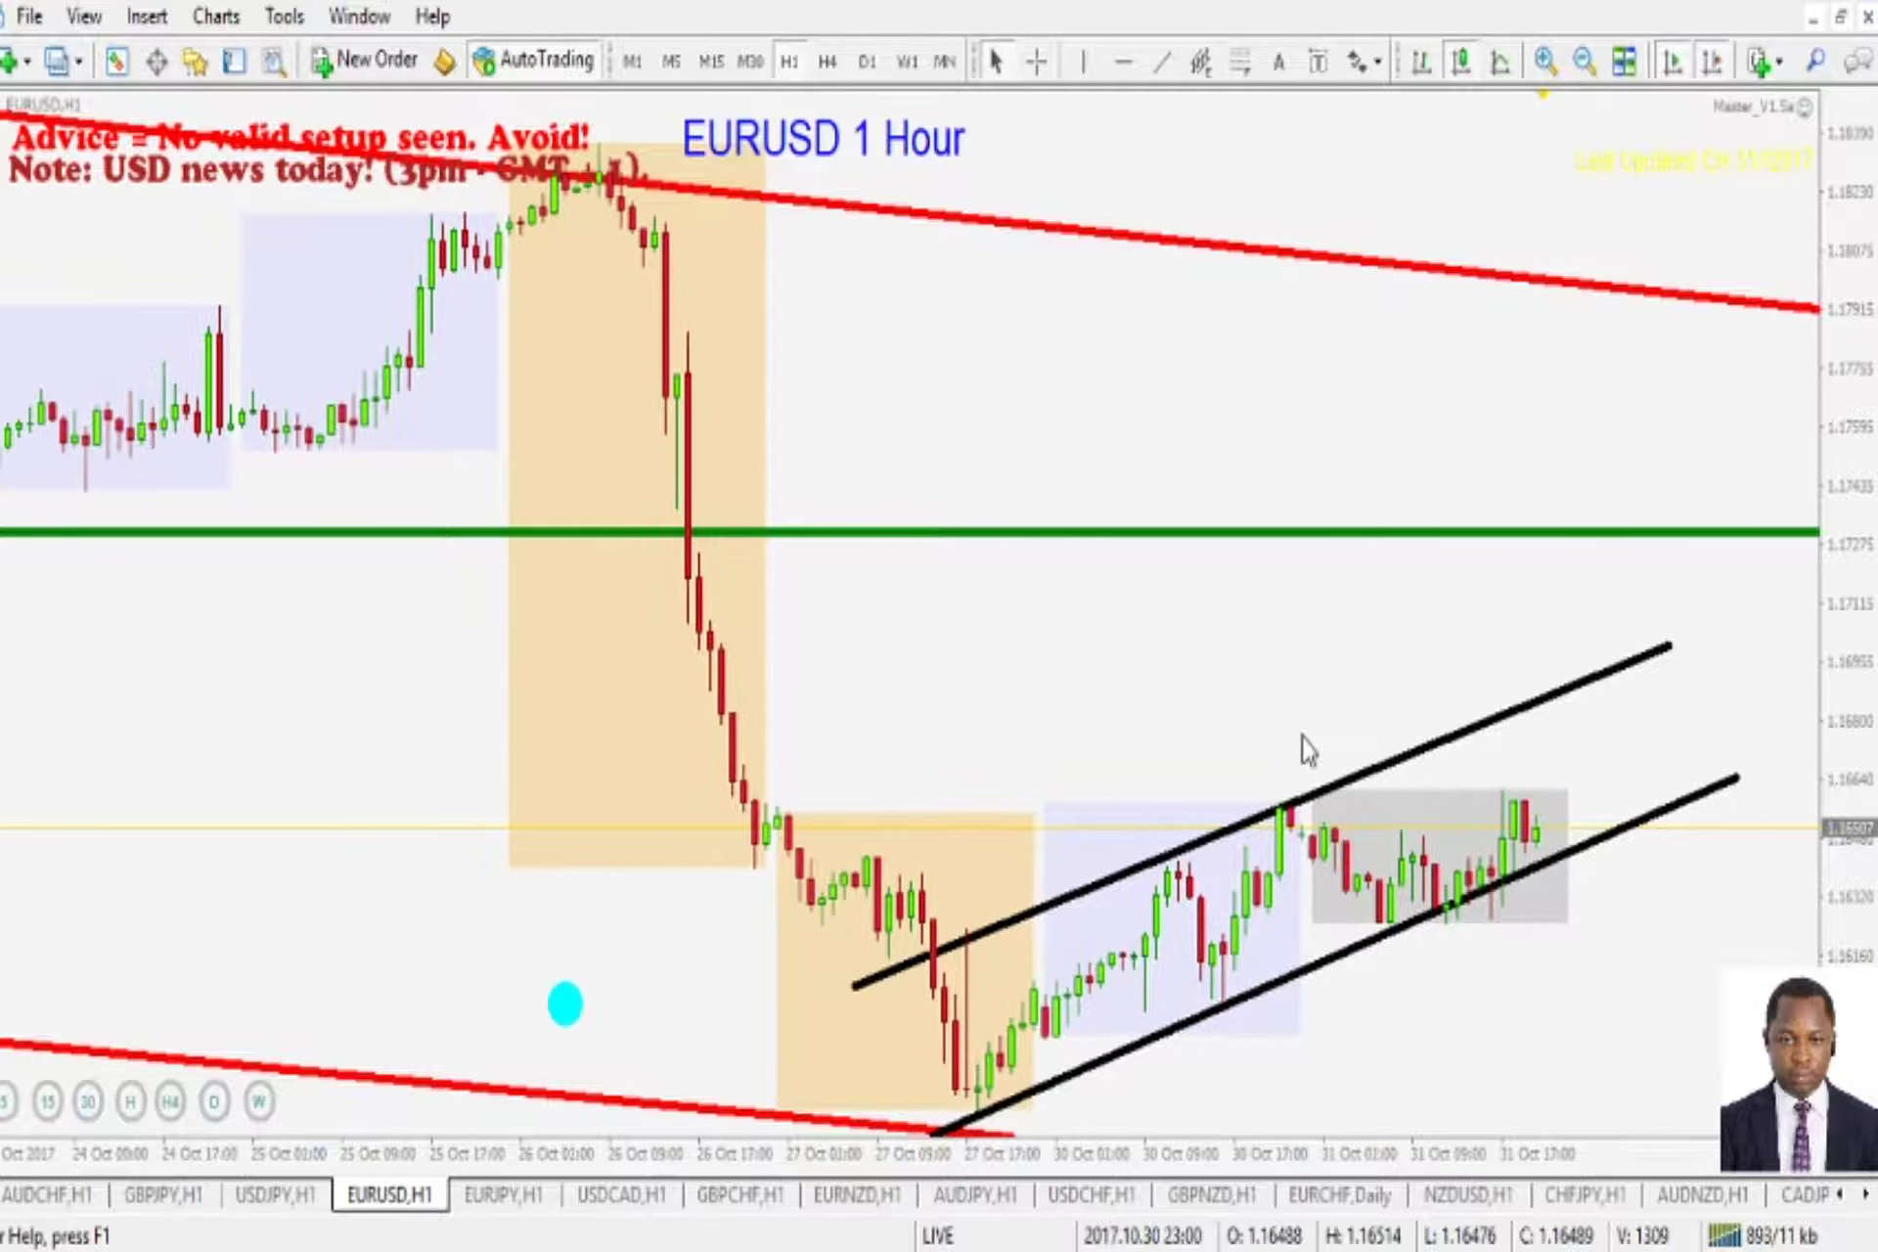
scroll(1088, 697, down, 1)
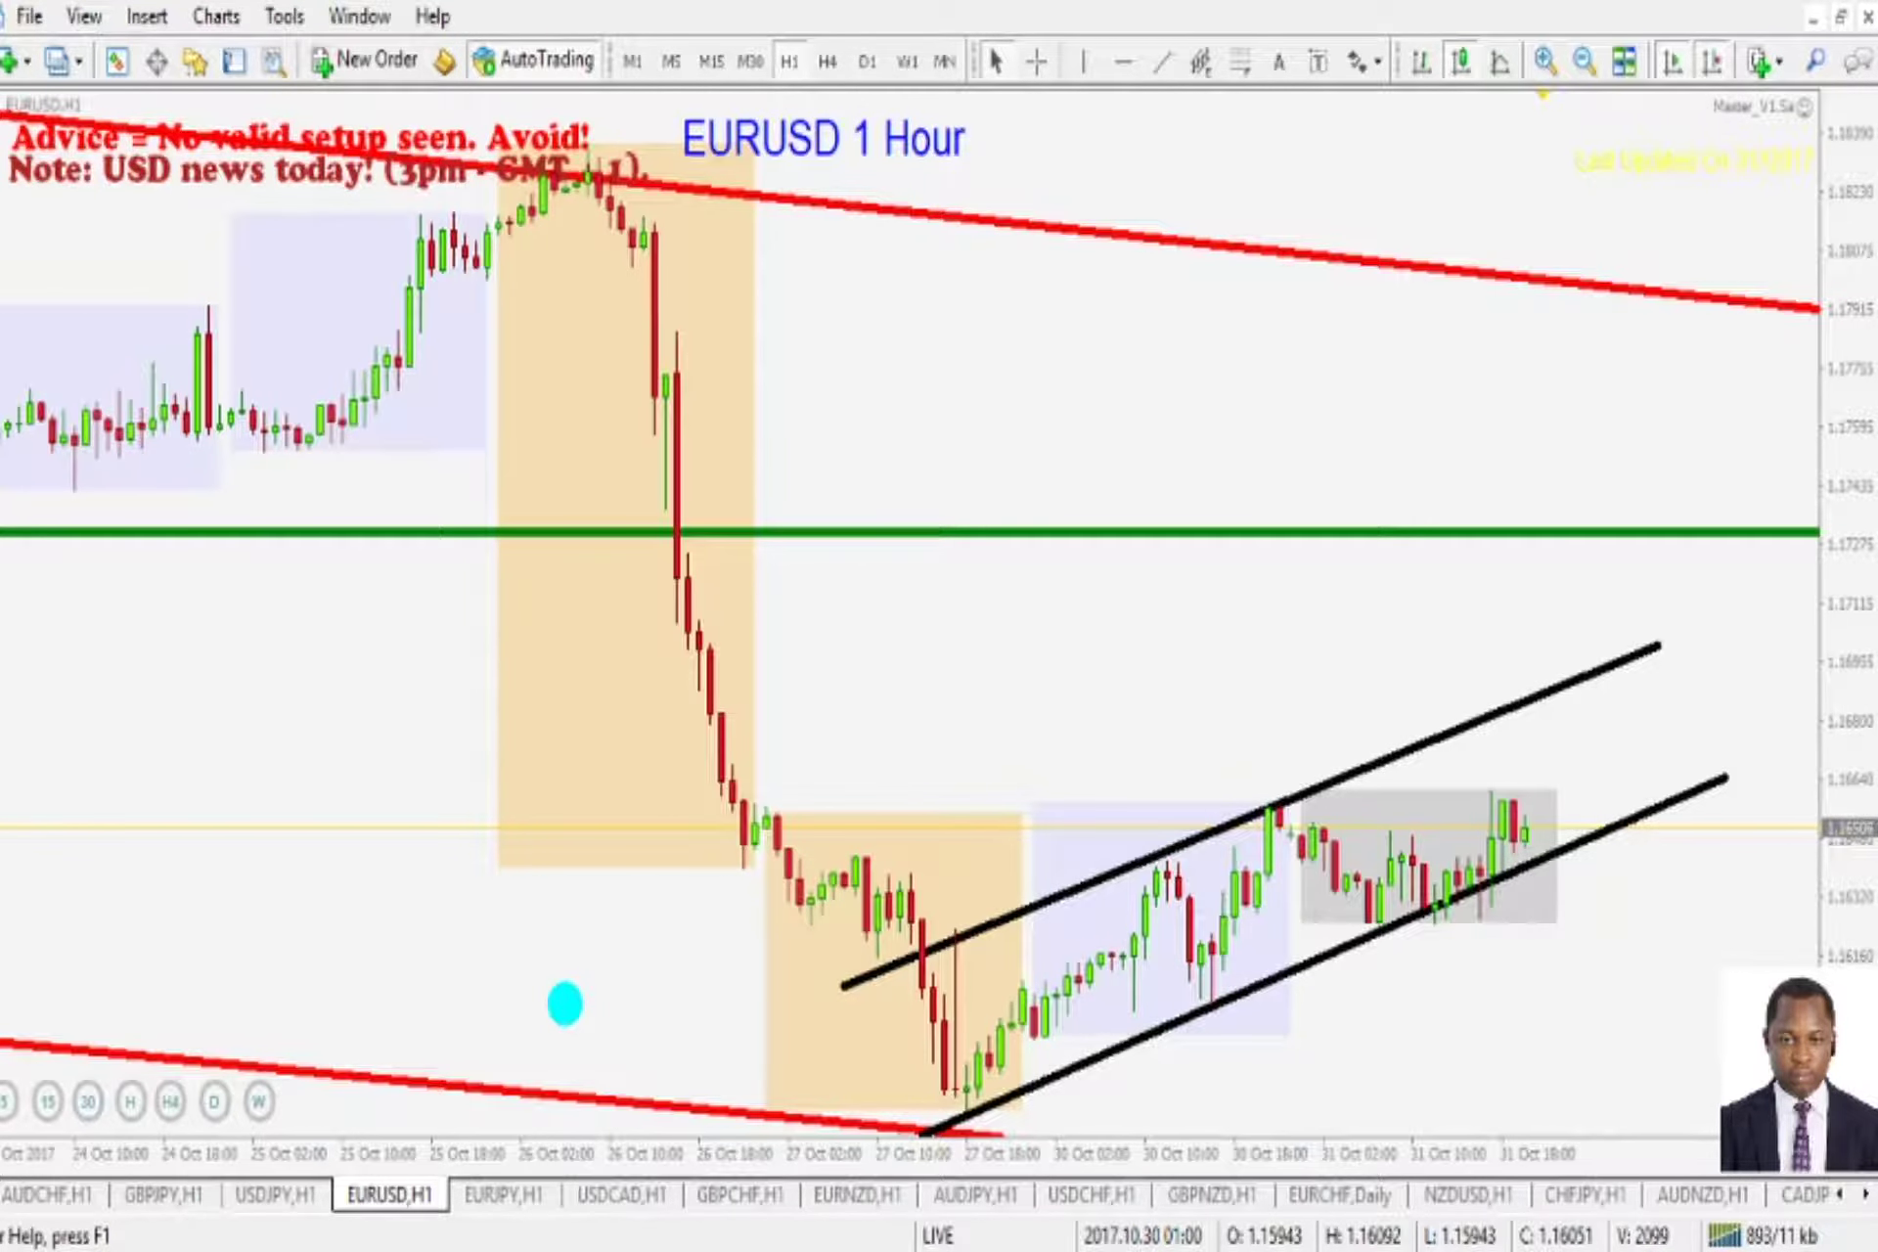
- Handwrite "FOMC" and "NFP" with dashes in the empty area above the price, circle both words, and clear the writing
mouse_move(1097, 430)
mouse_down()
mouse_move(1097, 347)
mouse_move(1155, 344)
mouse_up()
drag(1094, 387, 1262, 418)
drag(1308, 350, 1311, 401)
click(1145, 478)
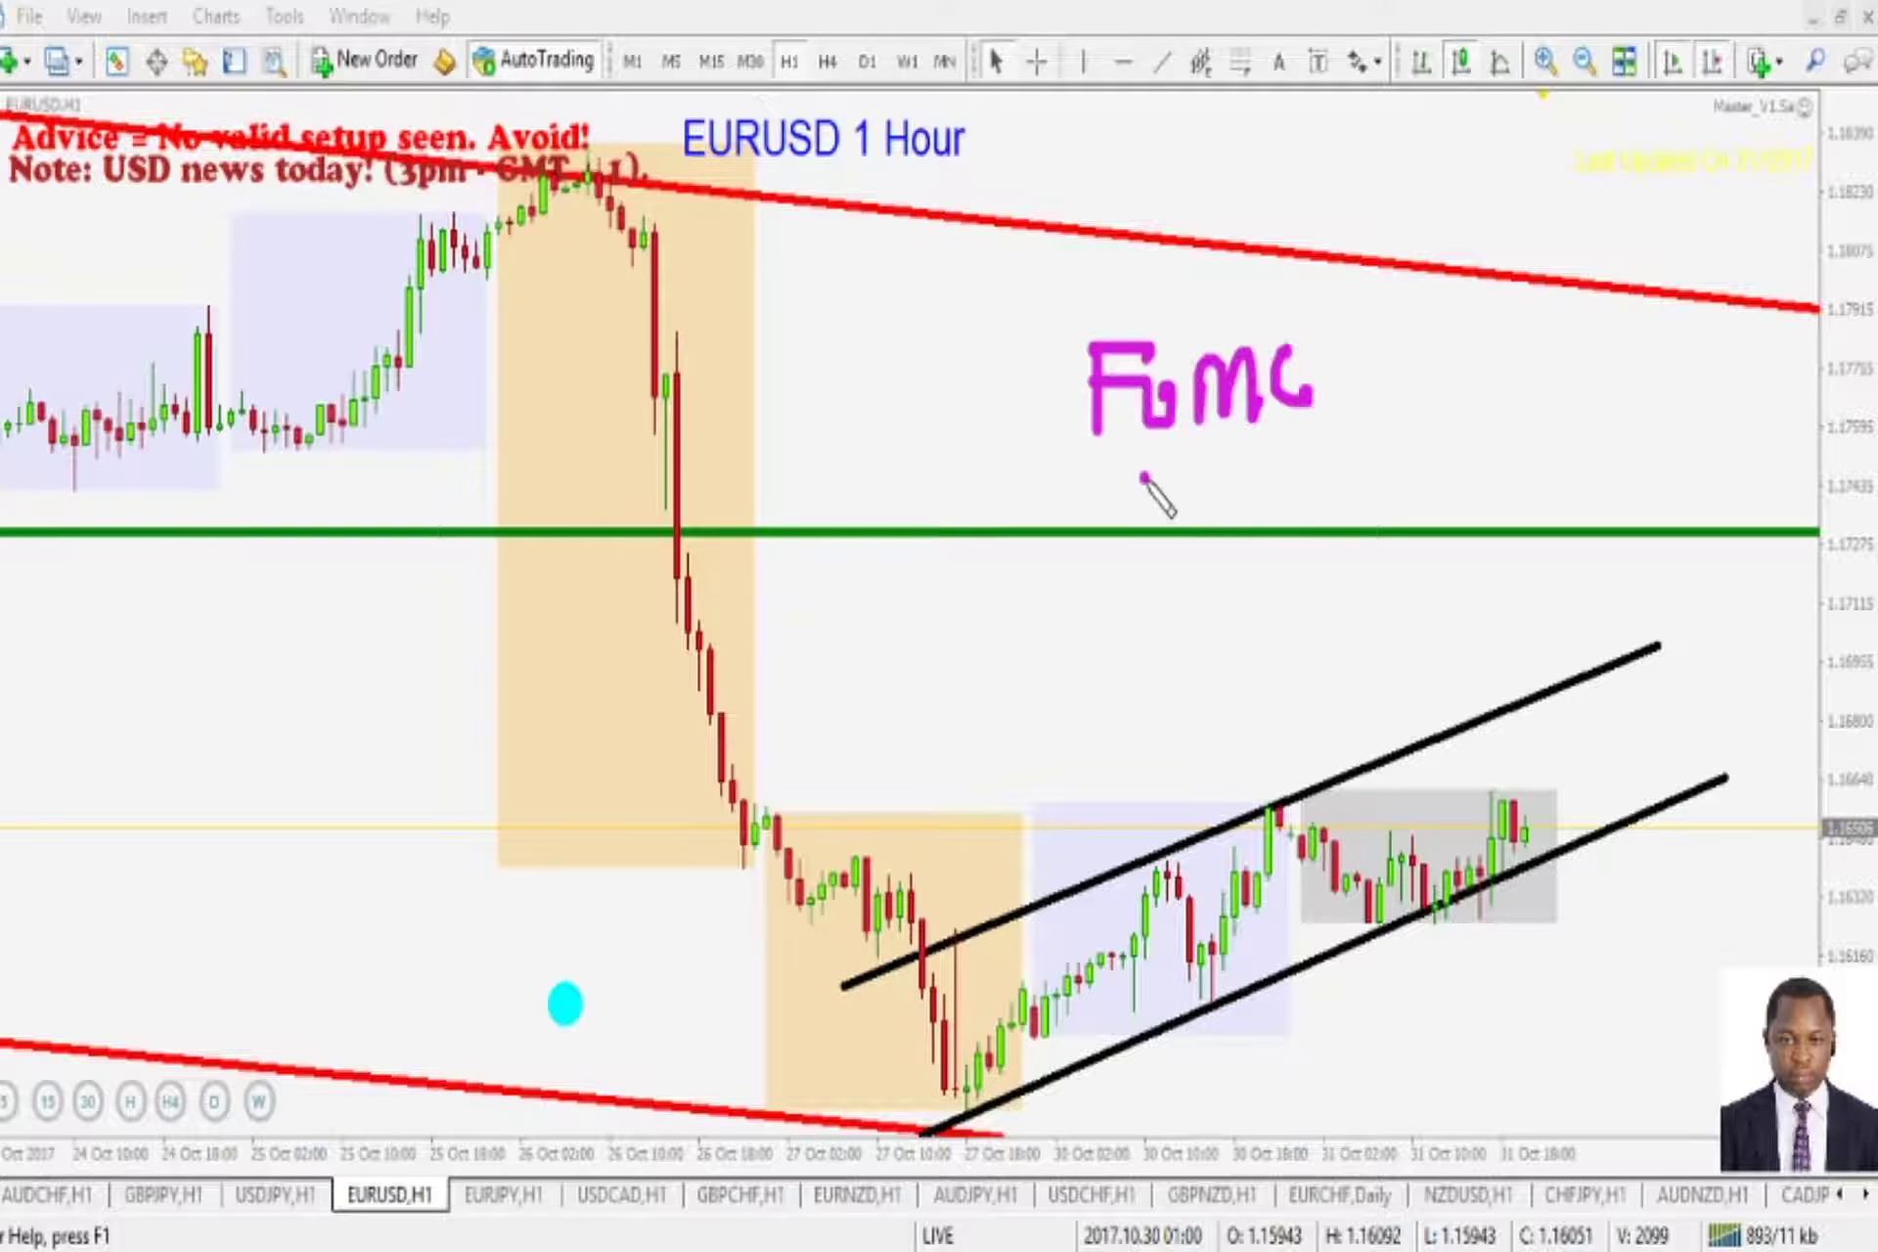
drag(1144, 476, 1213, 489)
mouse_move(1231, 489)
mouse_down()
mouse_move(1229, 540)
mouse_move(1271, 460)
mouse_up()
mouse_move(1301, 556)
mouse_down()
mouse_move(1301, 484)
mouse_move(1342, 524)
mouse_up()
drag(1331, 364, 1413, 359)
drag(1348, 504, 1421, 506)
mouse_move(1264, 585)
mouse_down()
mouse_move(1430, 311)
mouse_move(1035, 369)
mouse_move(1272, 592)
mouse_up()
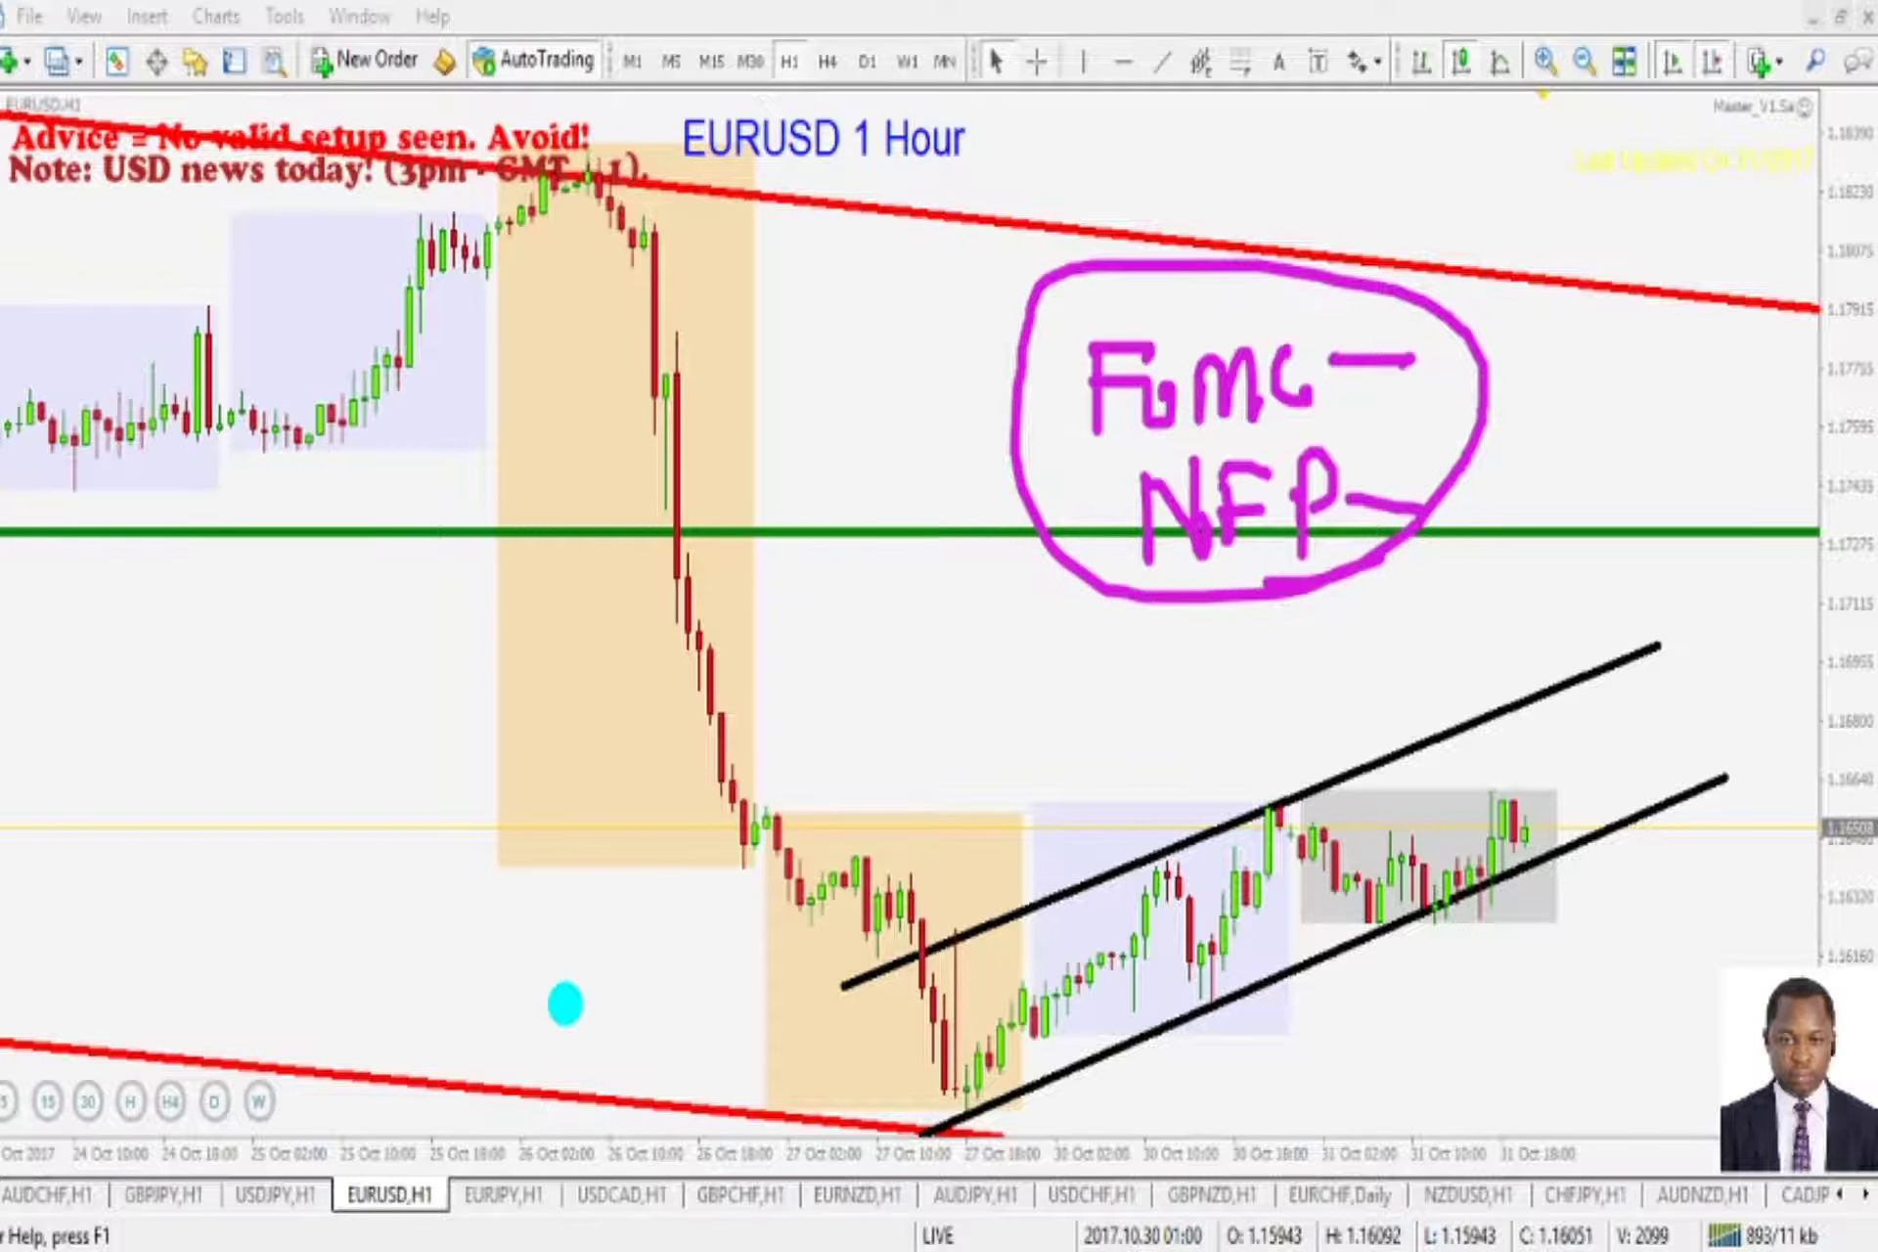
key(e)
- Circle the rising black channel and trace a zigzag of price swings inside it, clearing the pen marks
mouse_move(1502, 947)
mouse_down()
mouse_move(1592, 832)
mouse_move(1316, 773)
mouse_move(955, 893)
mouse_move(925, 1125)
mouse_move(1242, 1060)
mouse_move(1550, 930)
mouse_up()
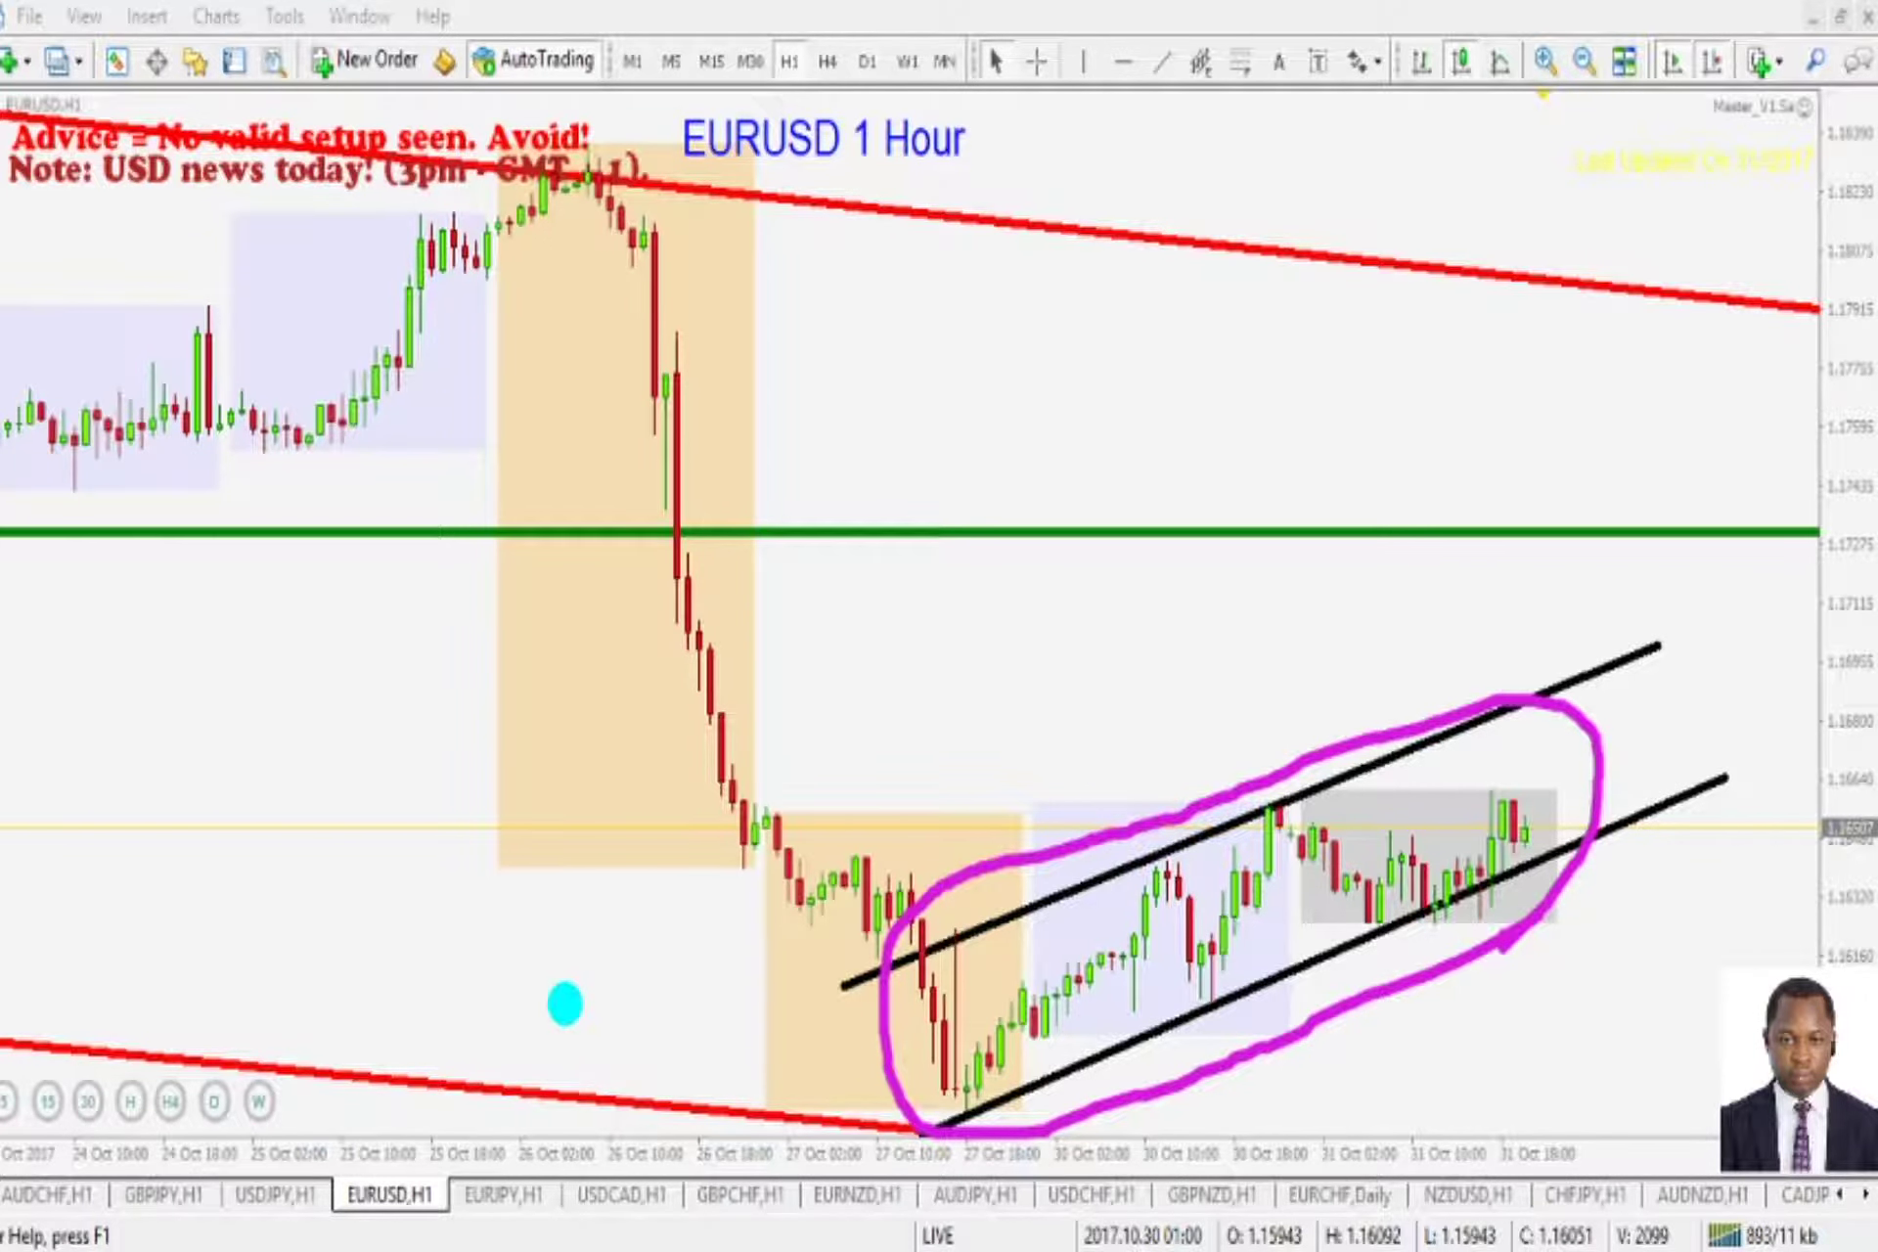
key(Escape)
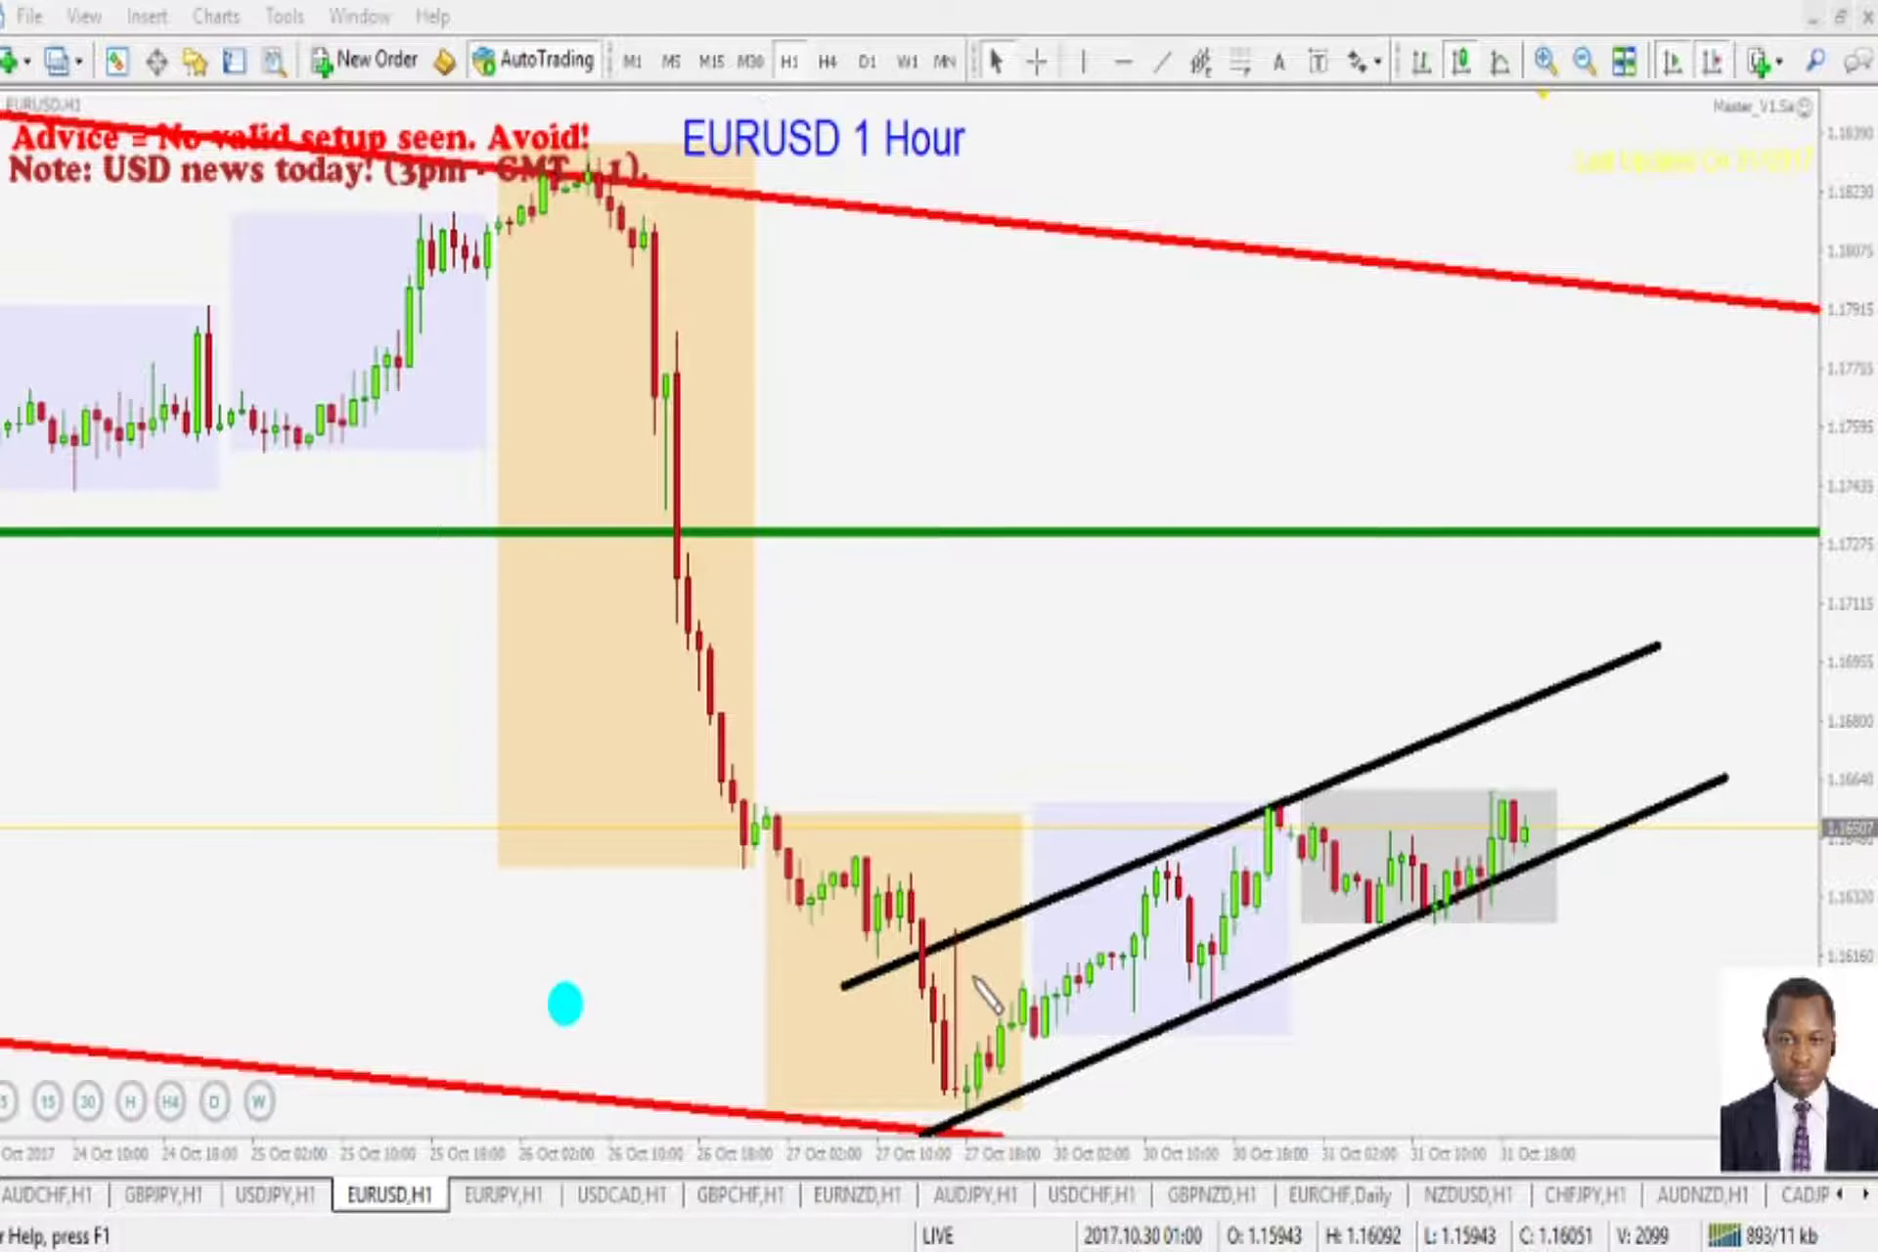
mouse_move(881, 849)
mouse_down()
mouse_move(939, 1100)
mouse_move(1049, 856)
mouse_move(1103, 1032)
mouse_move(1227, 929)
mouse_move(1281, 832)
mouse_move(1333, 964)
mouse_move(1409, 826)
mouse_move(1433, 908)
mouse_move(1531, 861)
mouse_up()
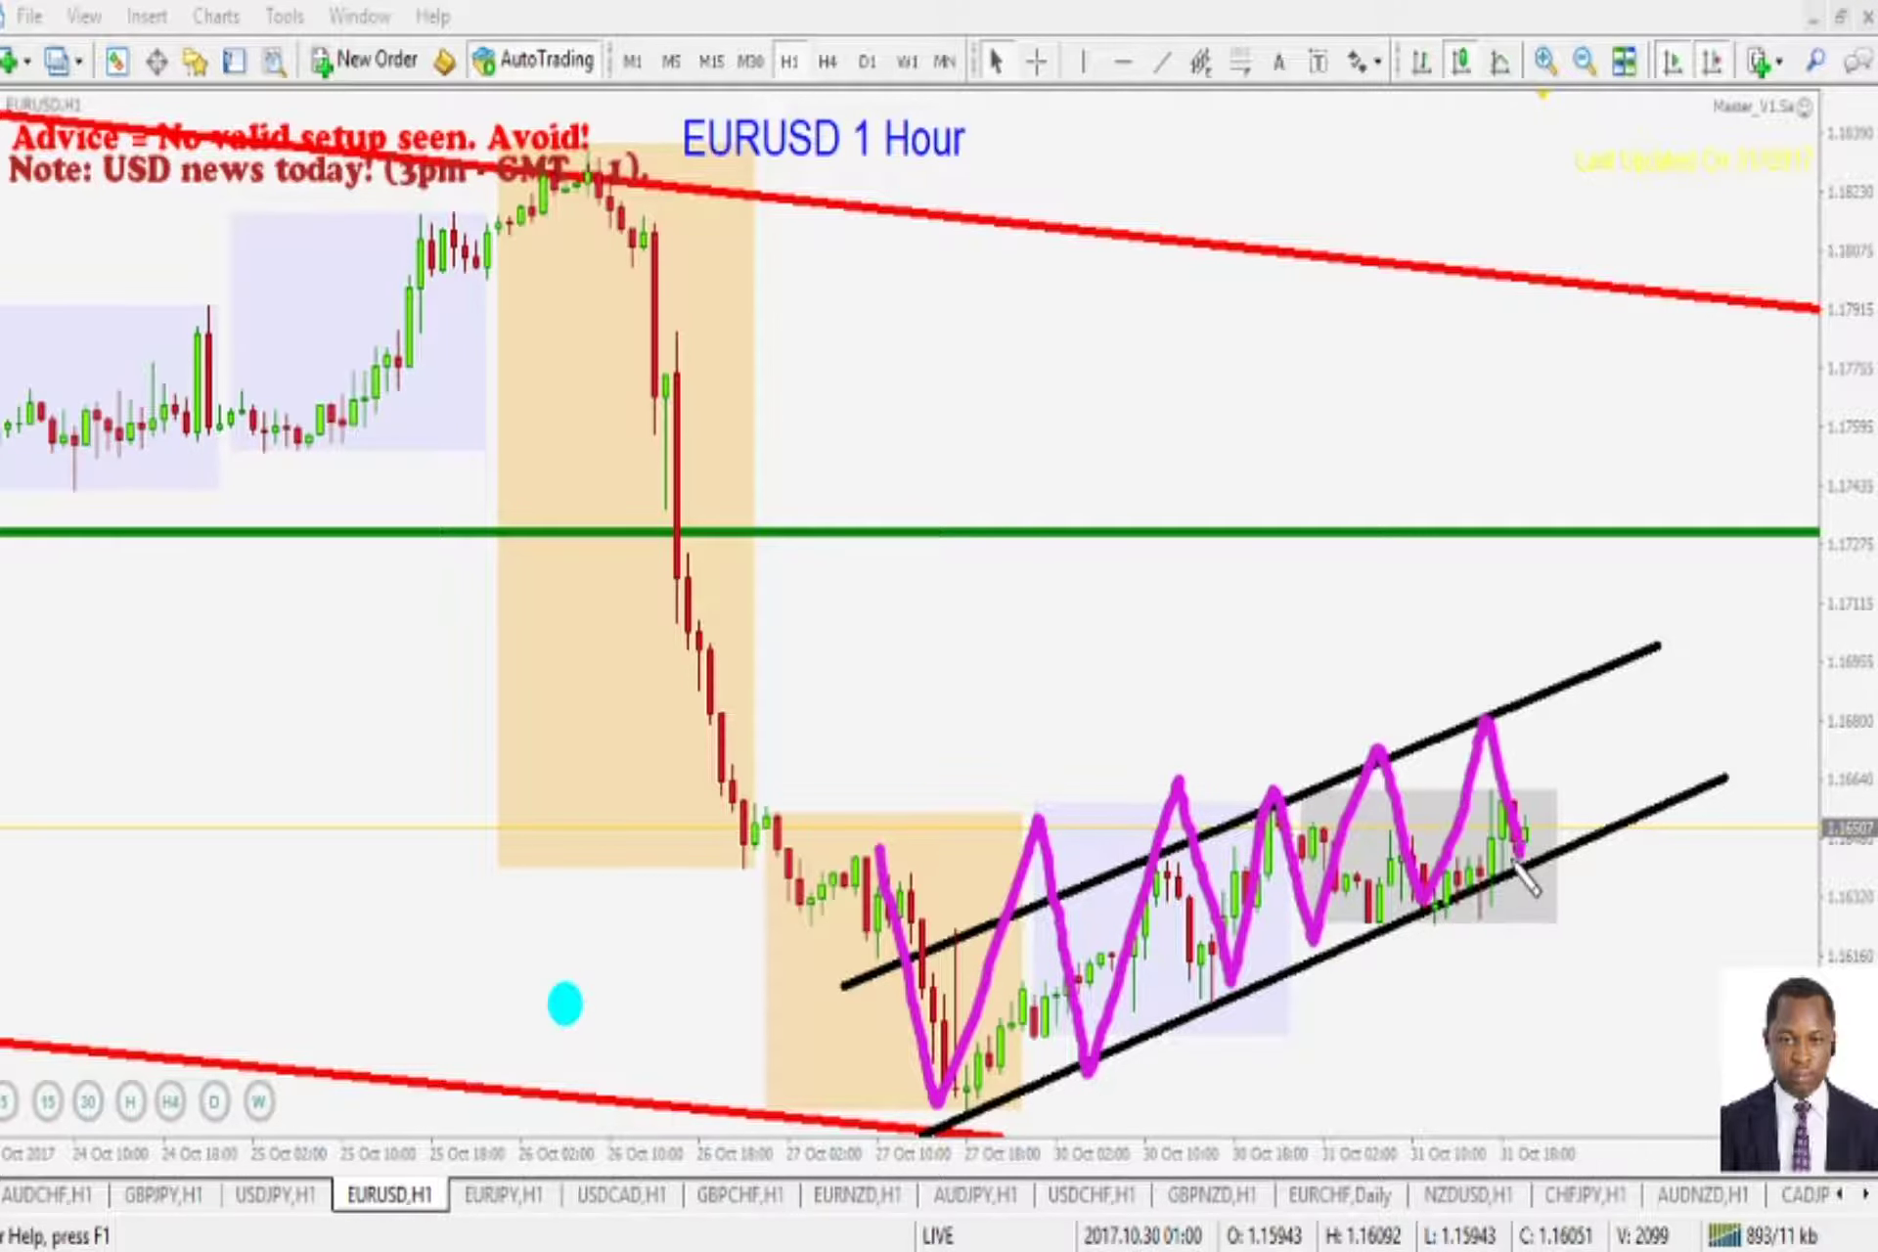
mouse_move(1430, 977)
mouse_down()
mouse_move(1088, 696)
mouse_move(1448, 967)
mouse_up()
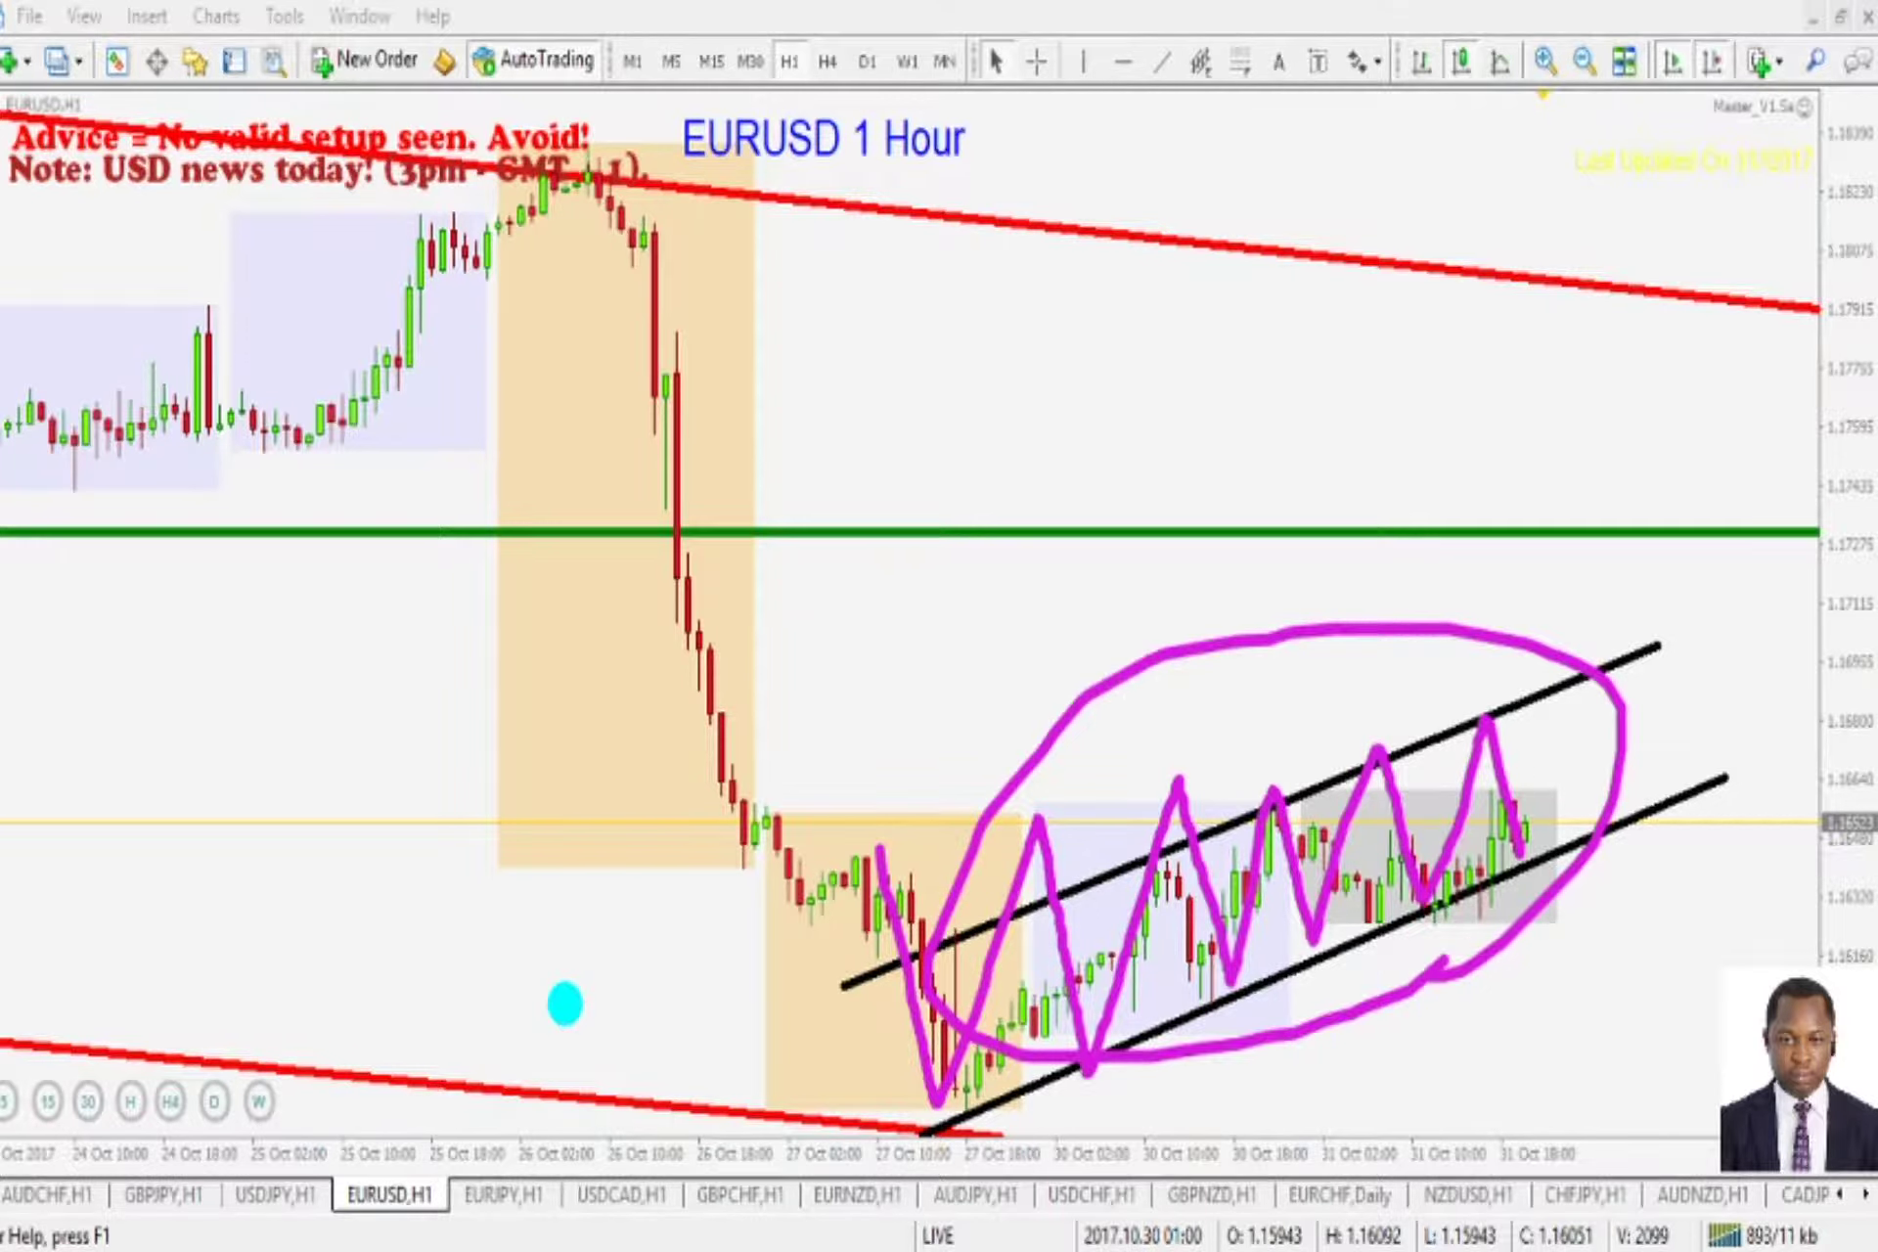
key(e)
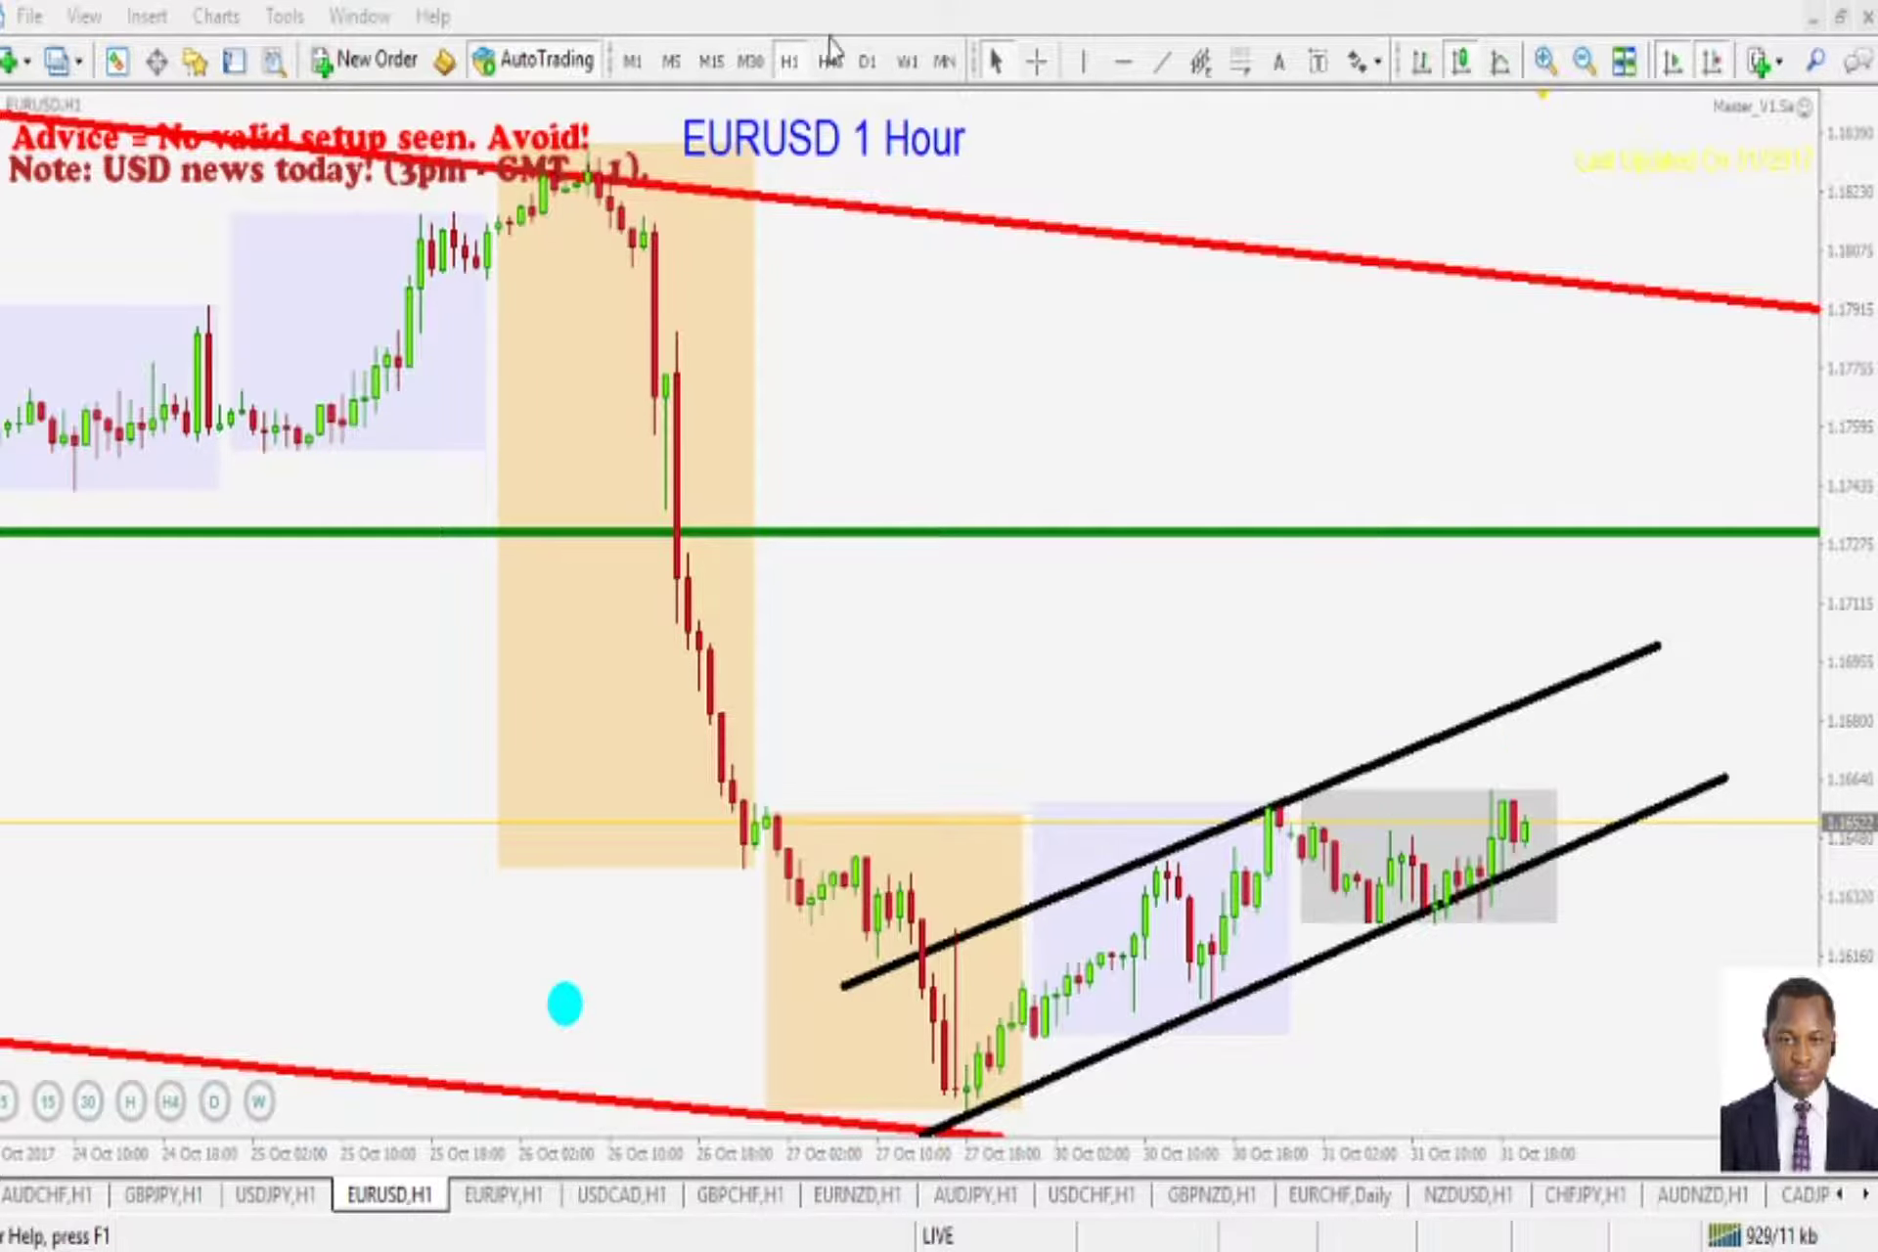
- Switch the EURUSD chart to the daily timeframe and adjust the right-hand ends of both red channel lines
key(d)
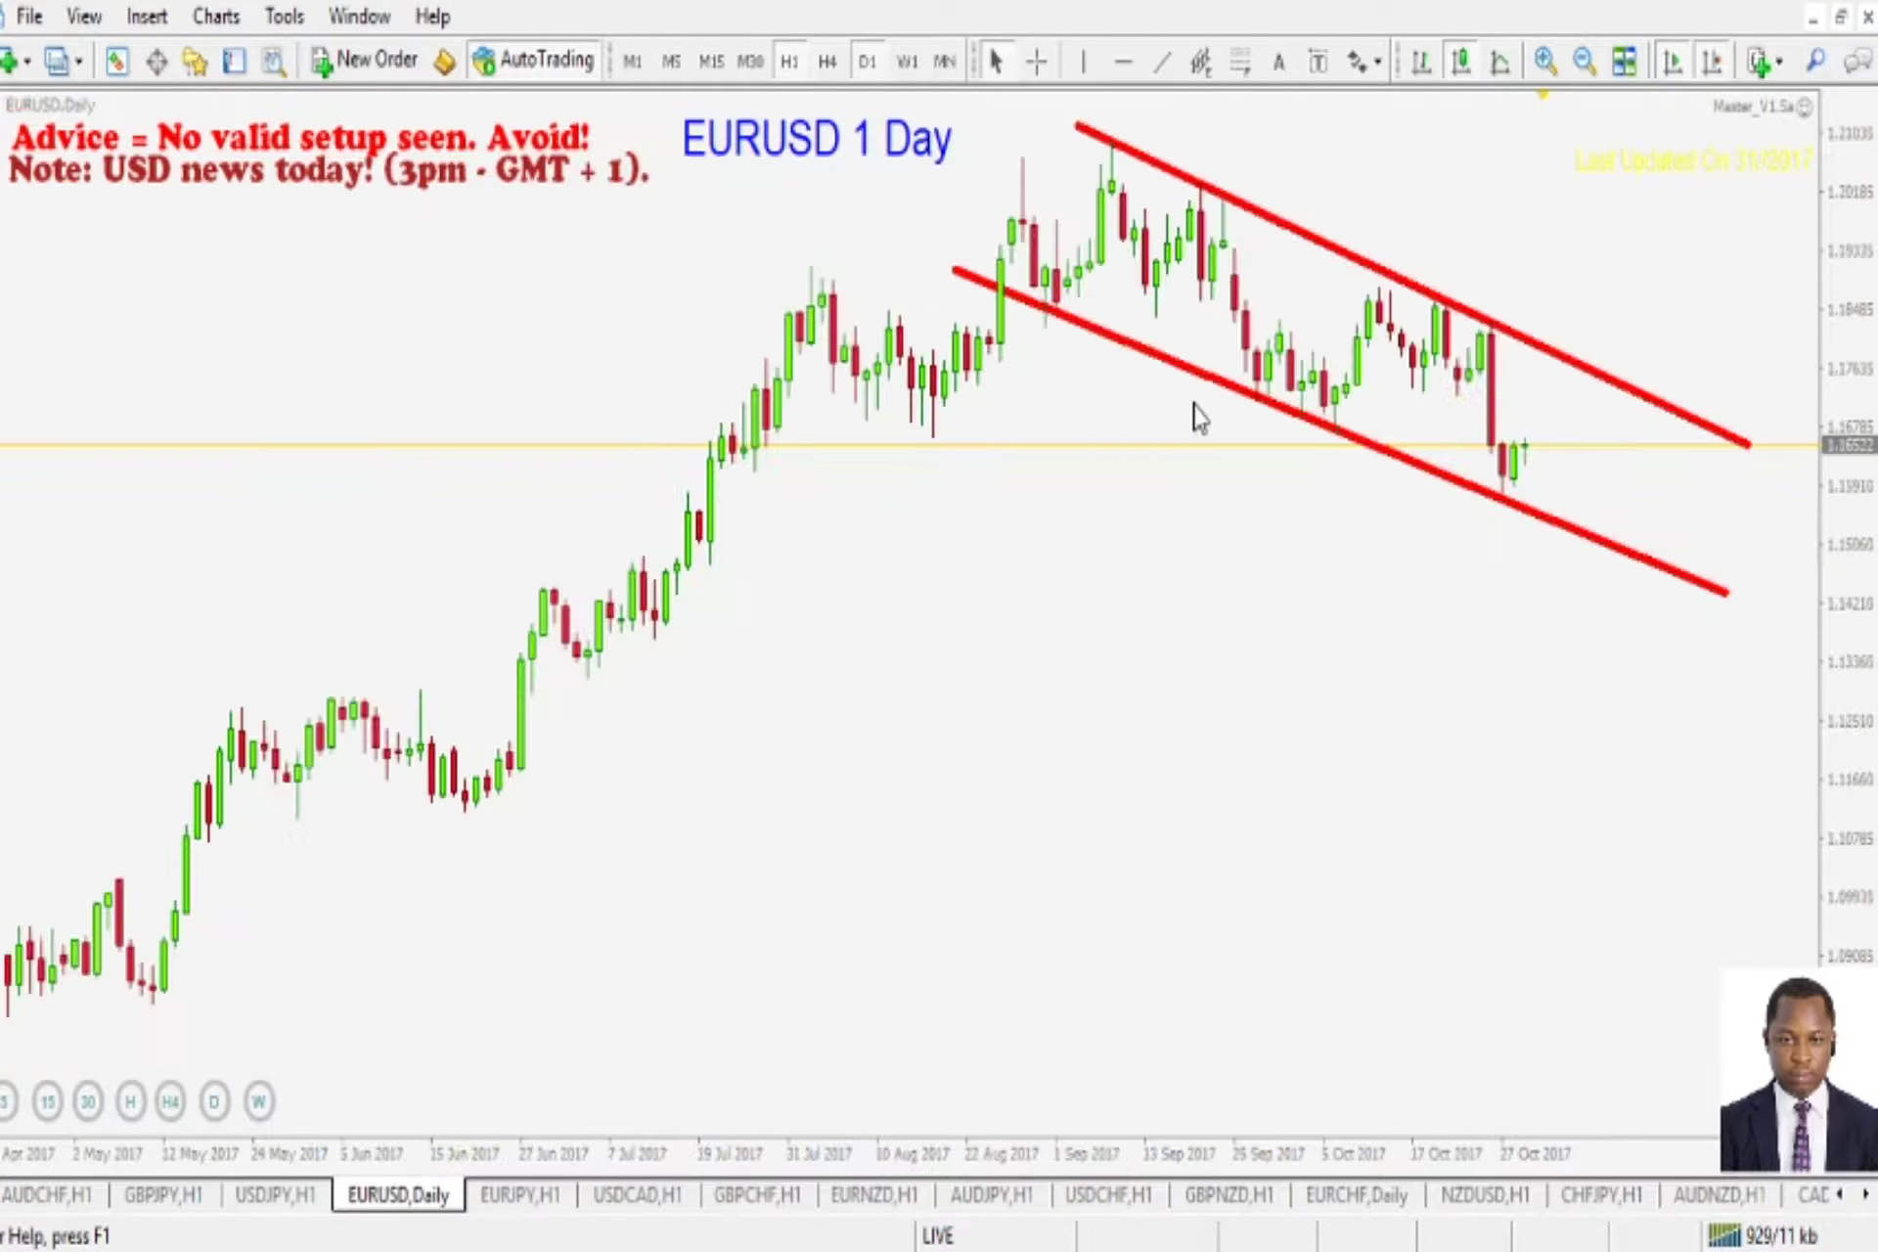
double_click(1581, 533)
mouse_move(1725, 604)
mouse_down()
mouse_move(1729, 618)
mouse_move(1707, 598)
mouse_up()
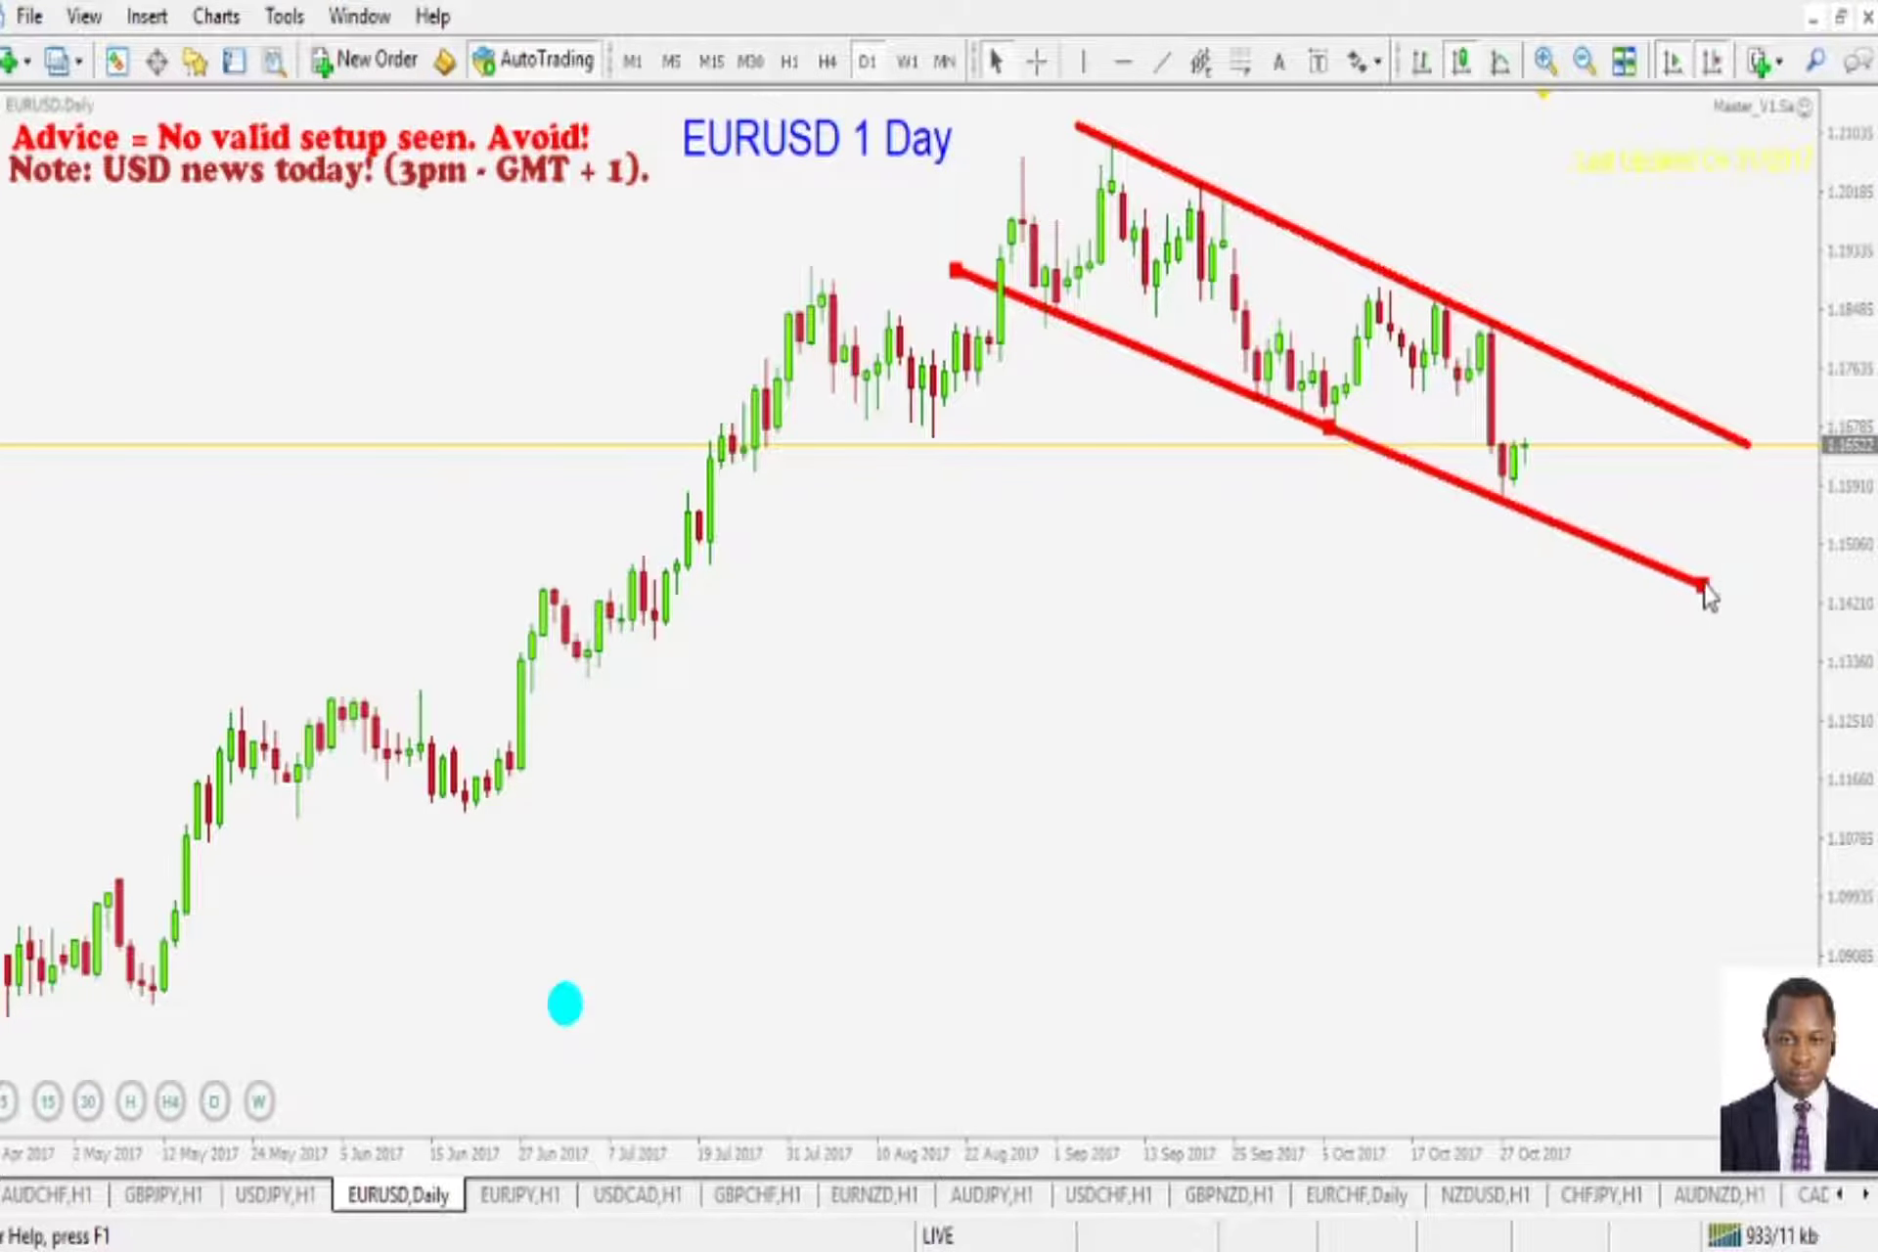
double_click(1750, 448)
drag(1752, 453, 1752, 449)
click(1689, 512)
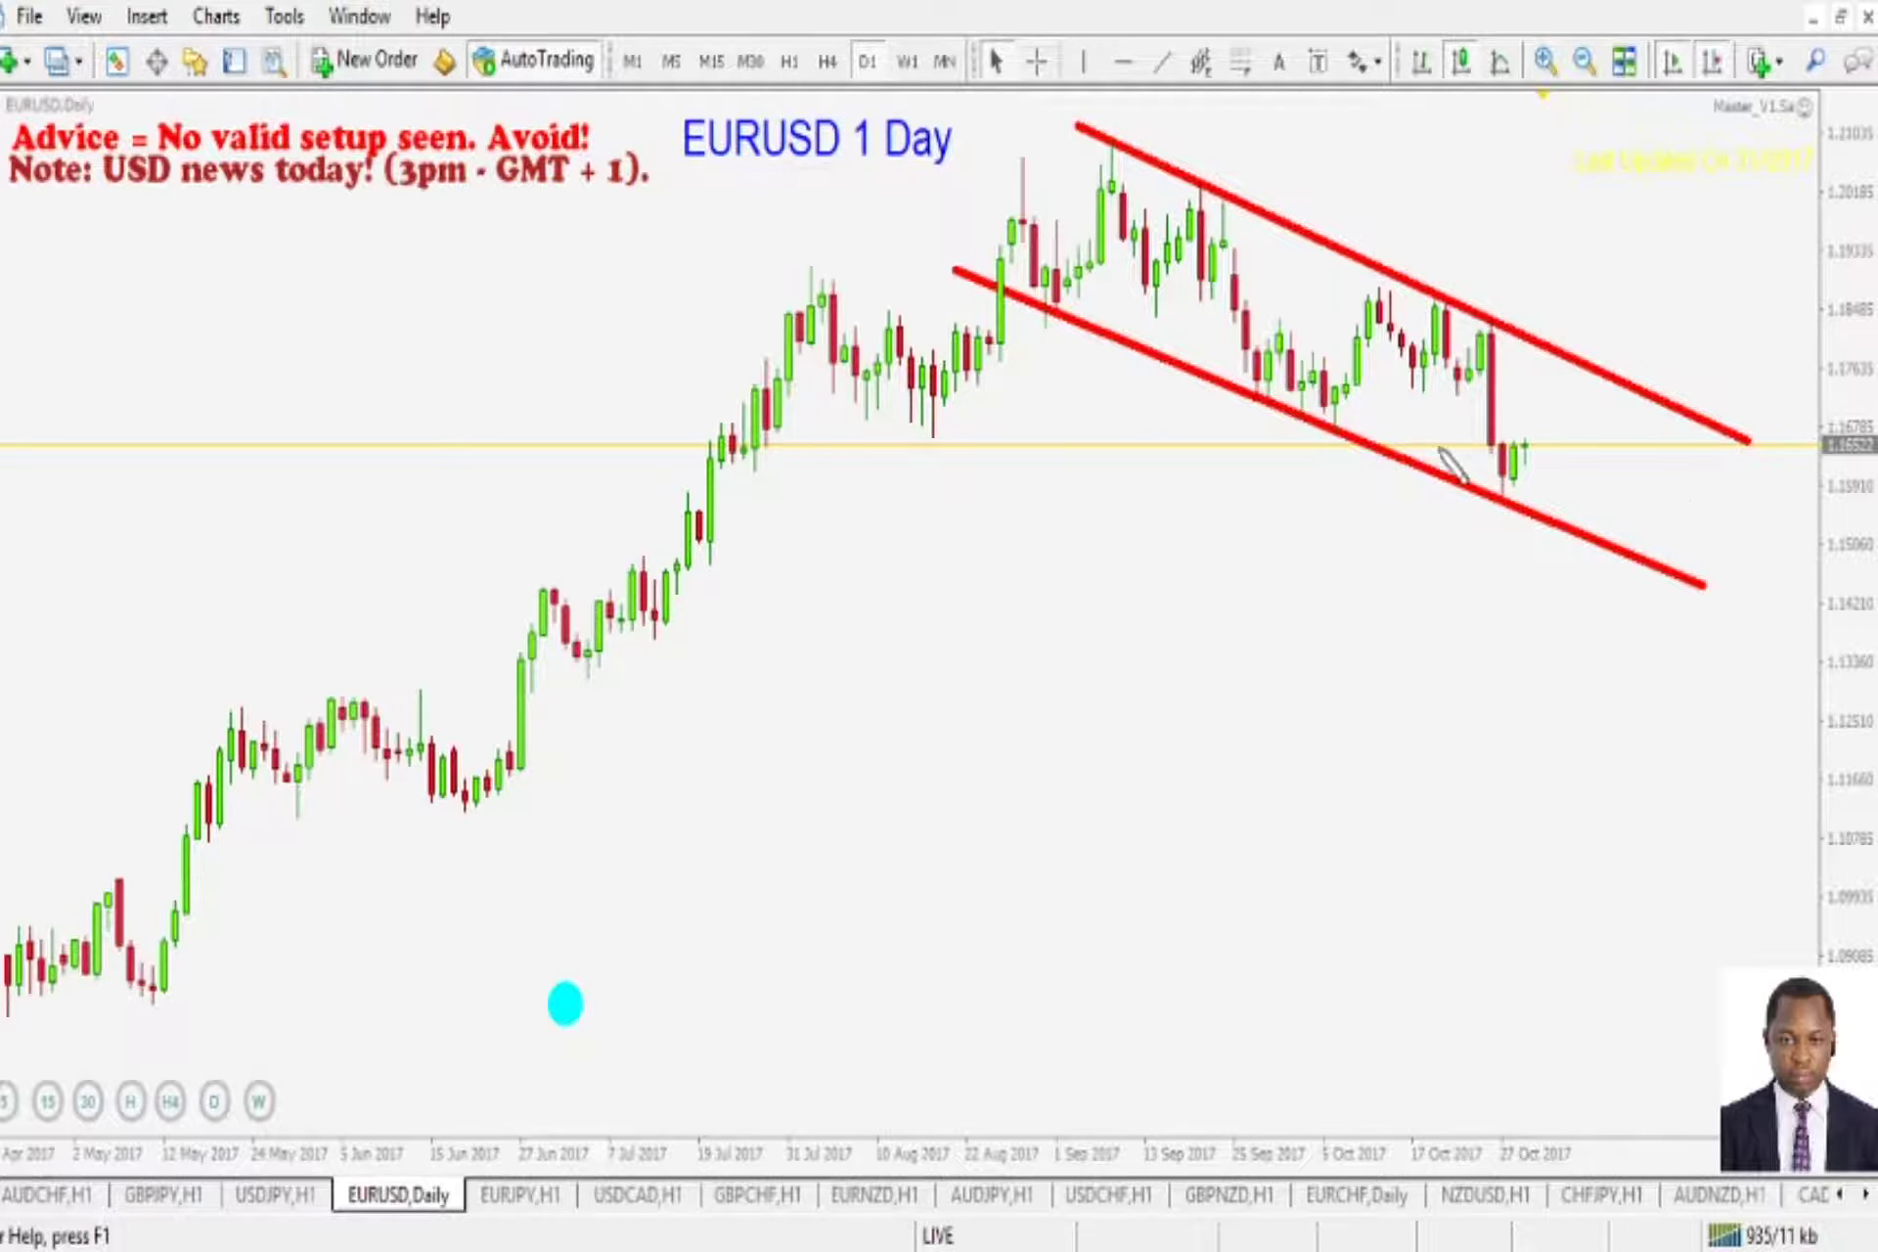
- Mark the latest daily candles, trace the lower red channel line with an "S" label, and clear the pen marks
mouse_move(1509, 516)
mouse_down()
mouse_move(1532, 431)
mouse_move(1538, 507)
mouse_up()
key(Escape)
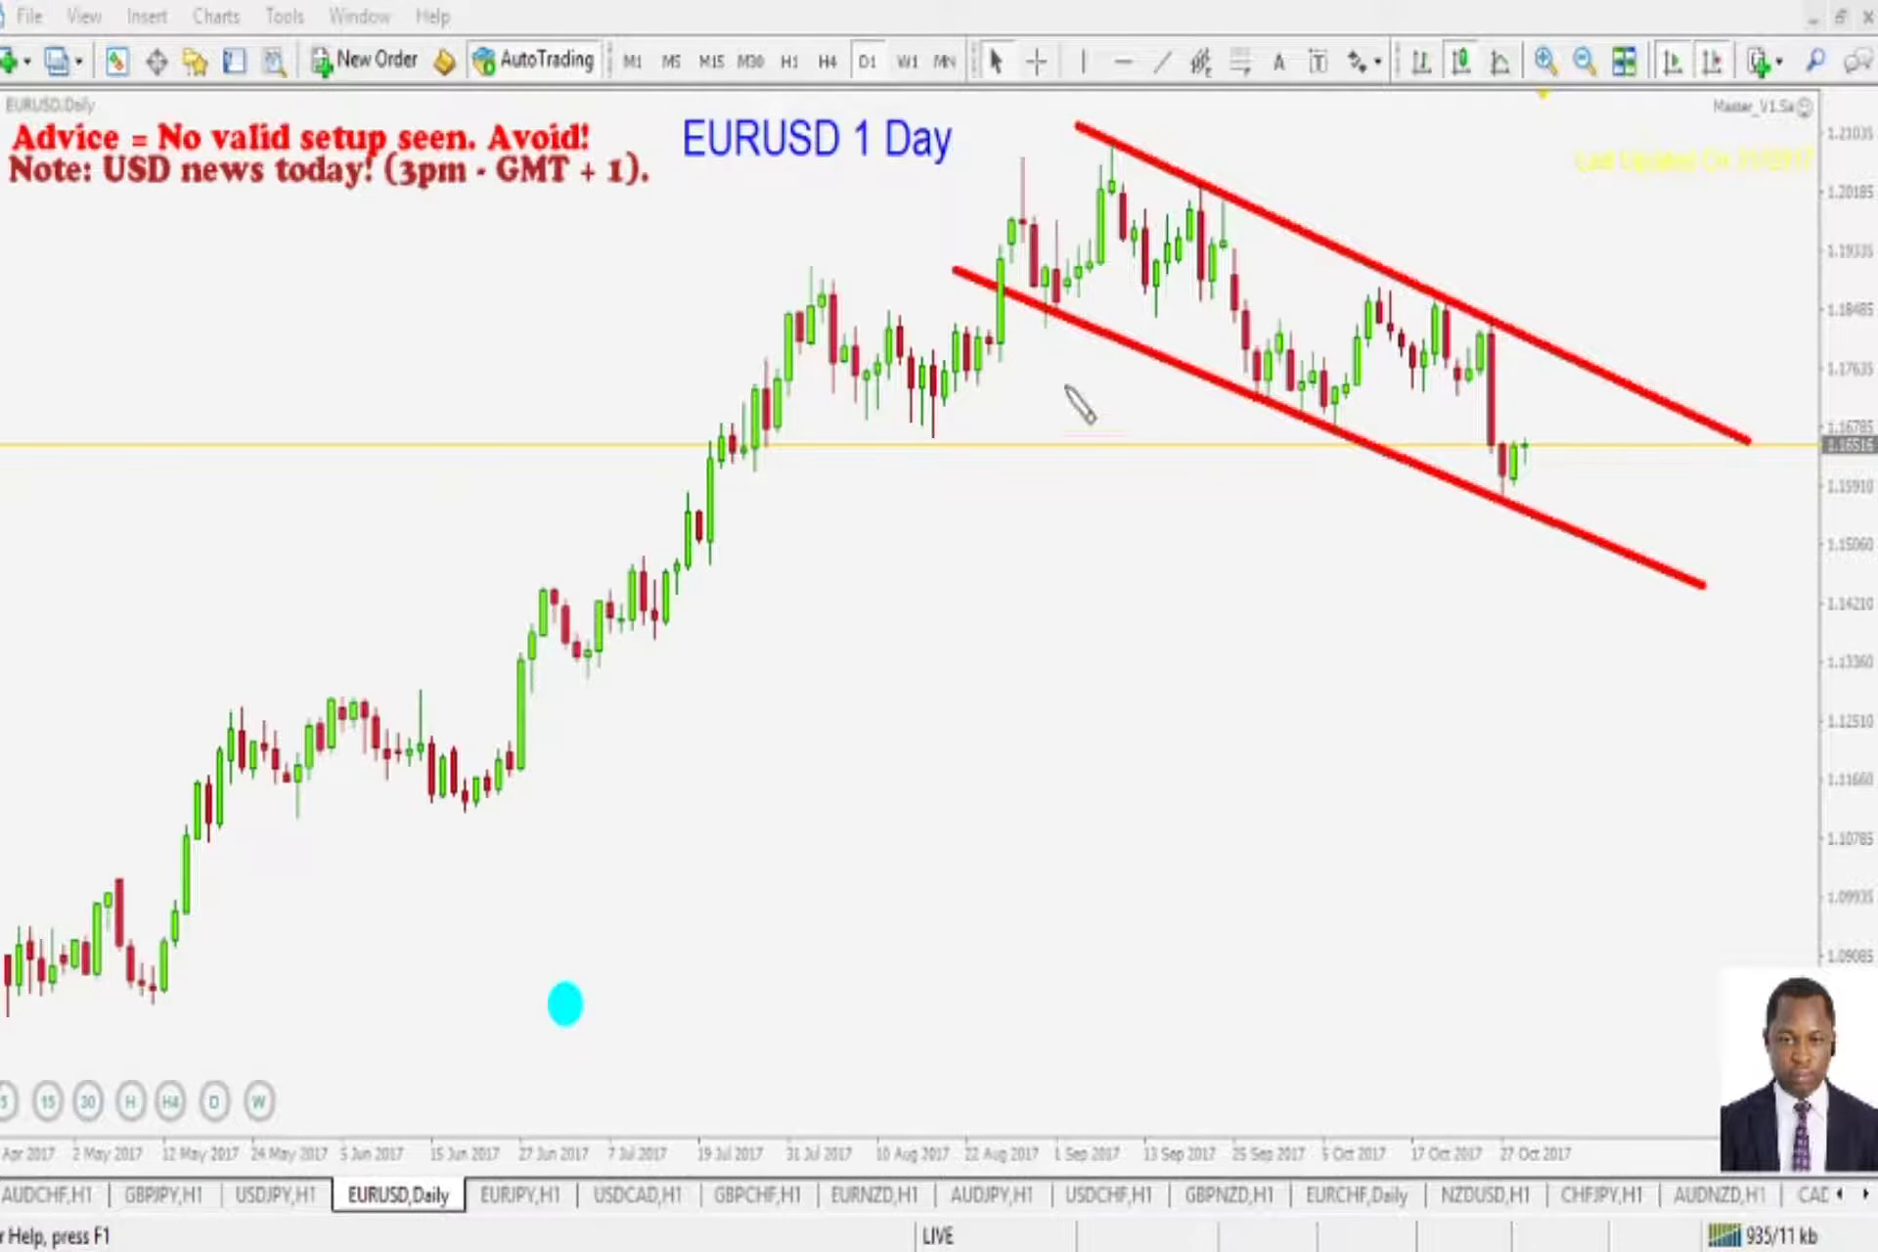
drag(988, 279, 1125, 338)
mouse_move(1332, 437)
mouse_down()
mouse_move(1585, 533)
mouse_move(1485, 565)
mouse_move(1480, 531)
mouse_move(1545, 548)
mouse_up()
drag(1008, 299, 1669, 578)
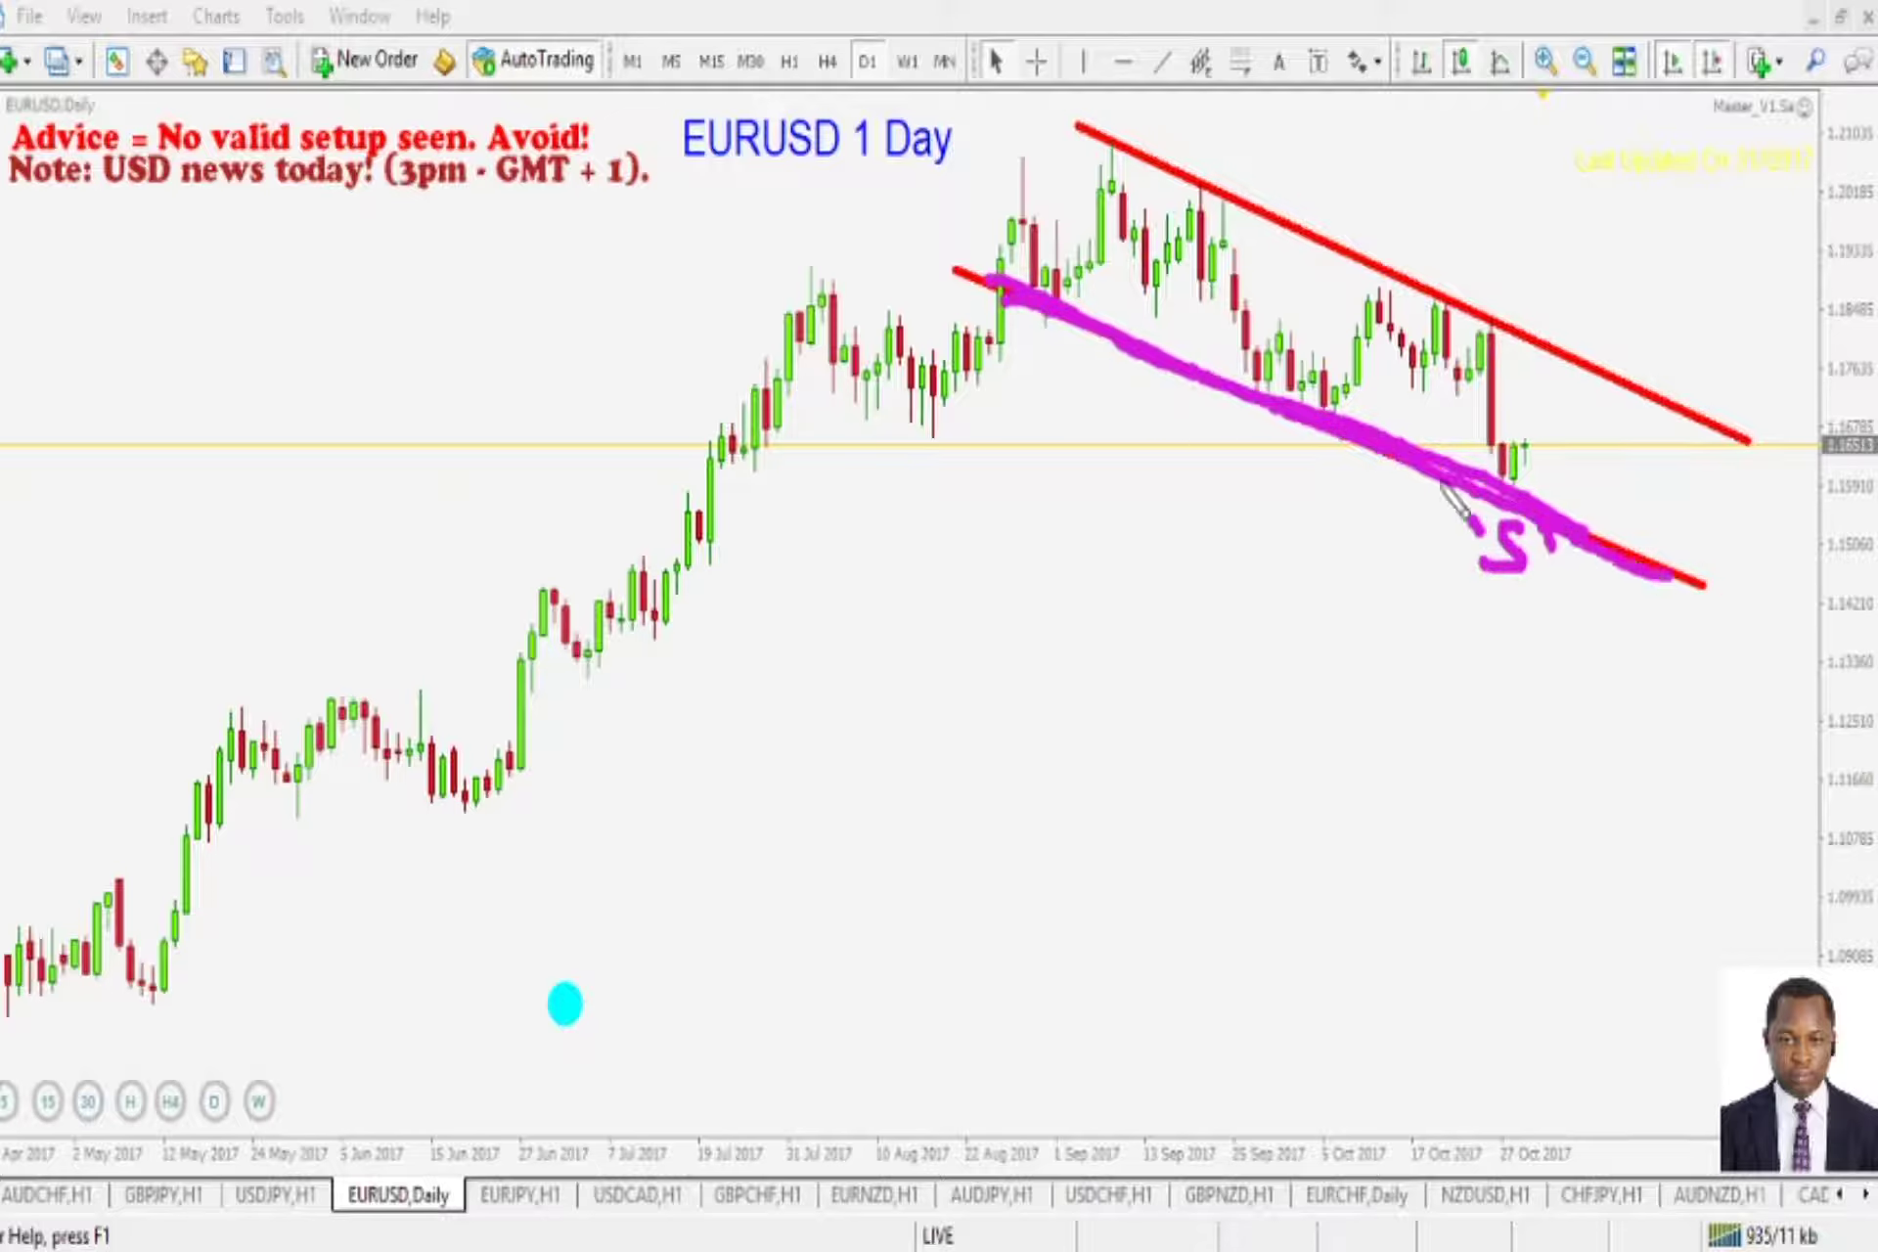
key(e)
- Outline the falling red channel and draw an upward breakout arrow from the current price, clearing the pen marks
mouse_move(1086, 125)
mouse_down()
mouse_move(1115, 337)
mouse_move(1389, 445)
mouse_move(1594, 556)
mouse_up()
mouse_move(1068, 120)
mouse_down()
mouse_move(1681, 407)
mouse_move(1715, 574)
mouse_move(1546, 541)
mouse_up()
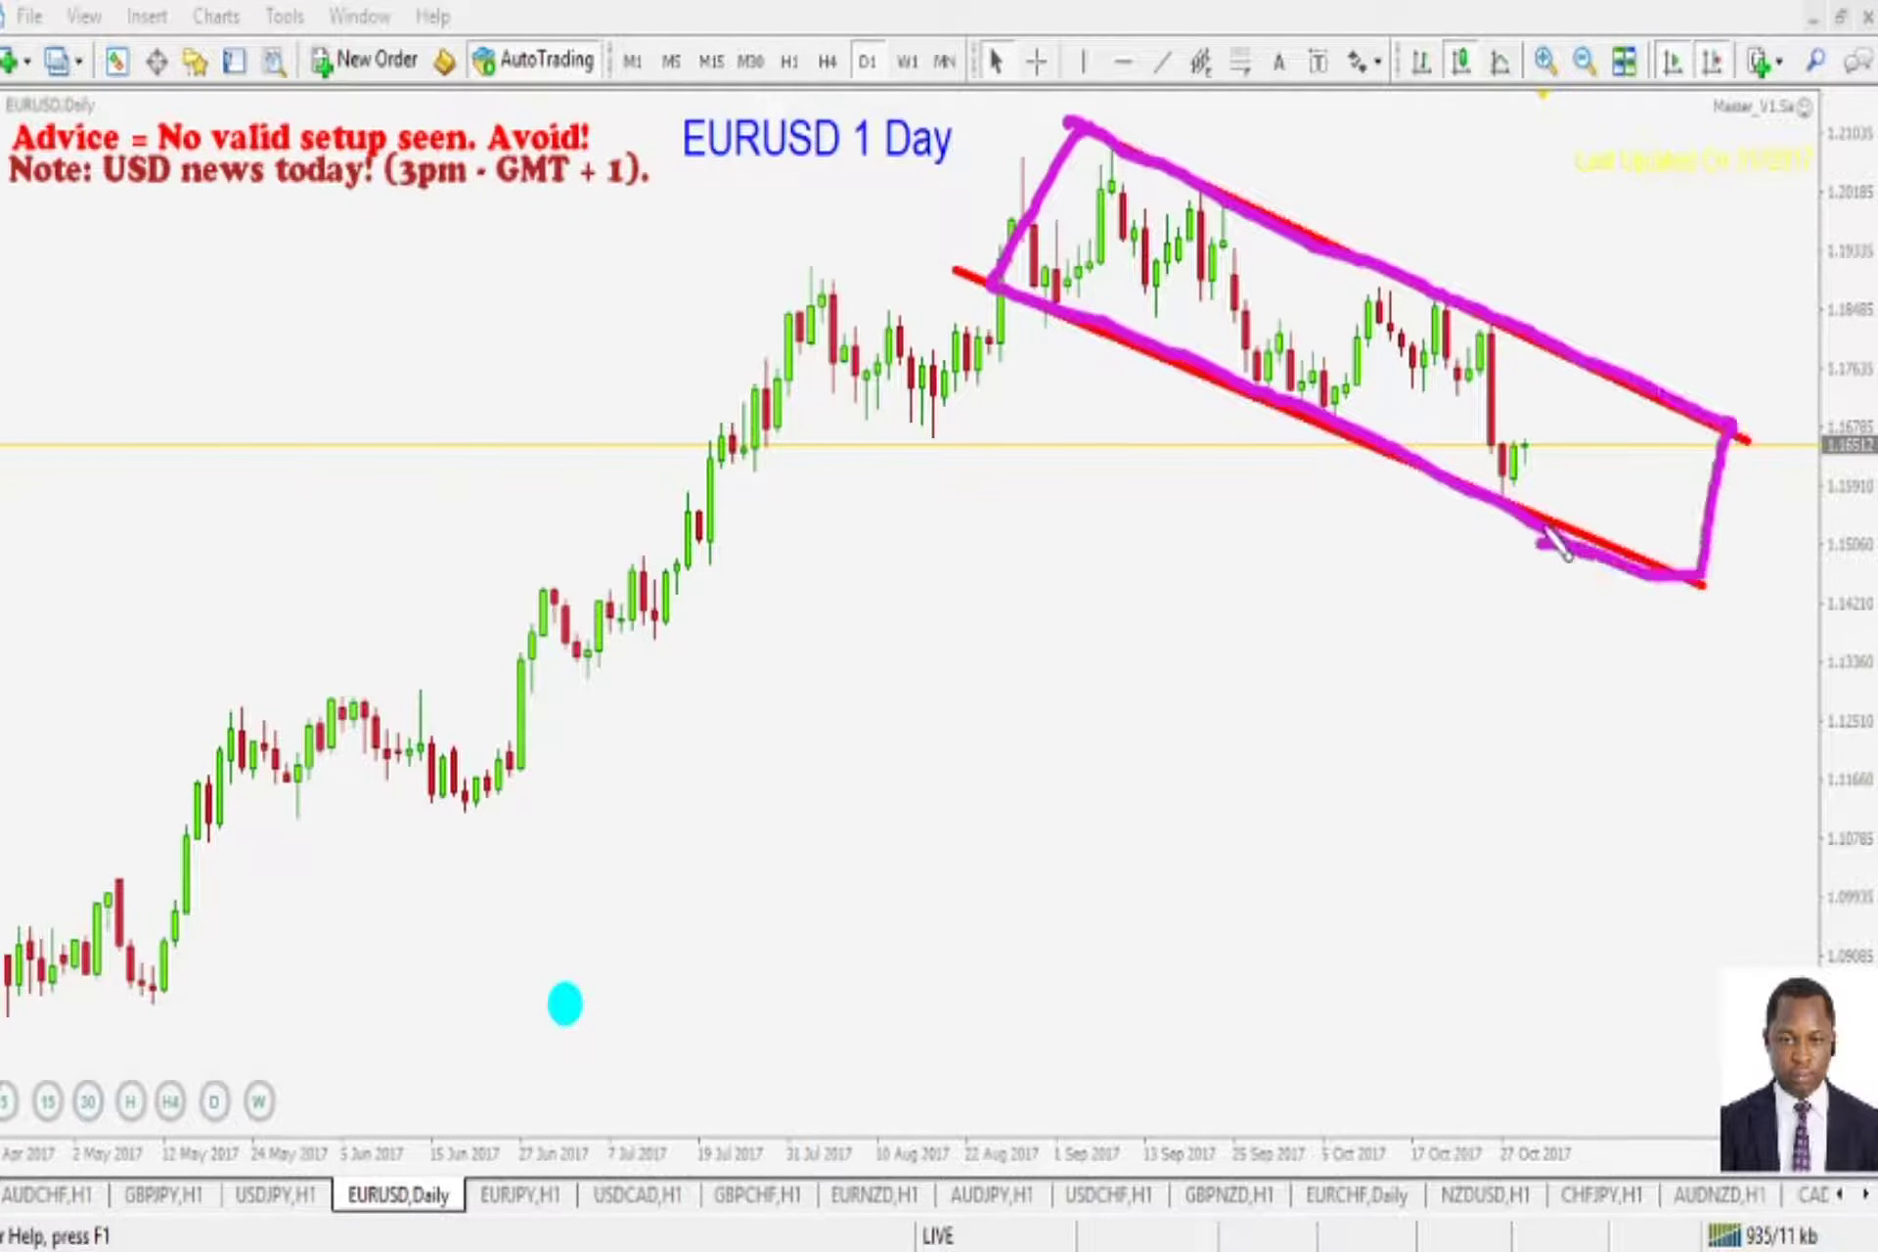
drag(1529, 456, 1595, 174)
drag(1550, 233, 1614, 252)
drag(658, 178, 858, 188)
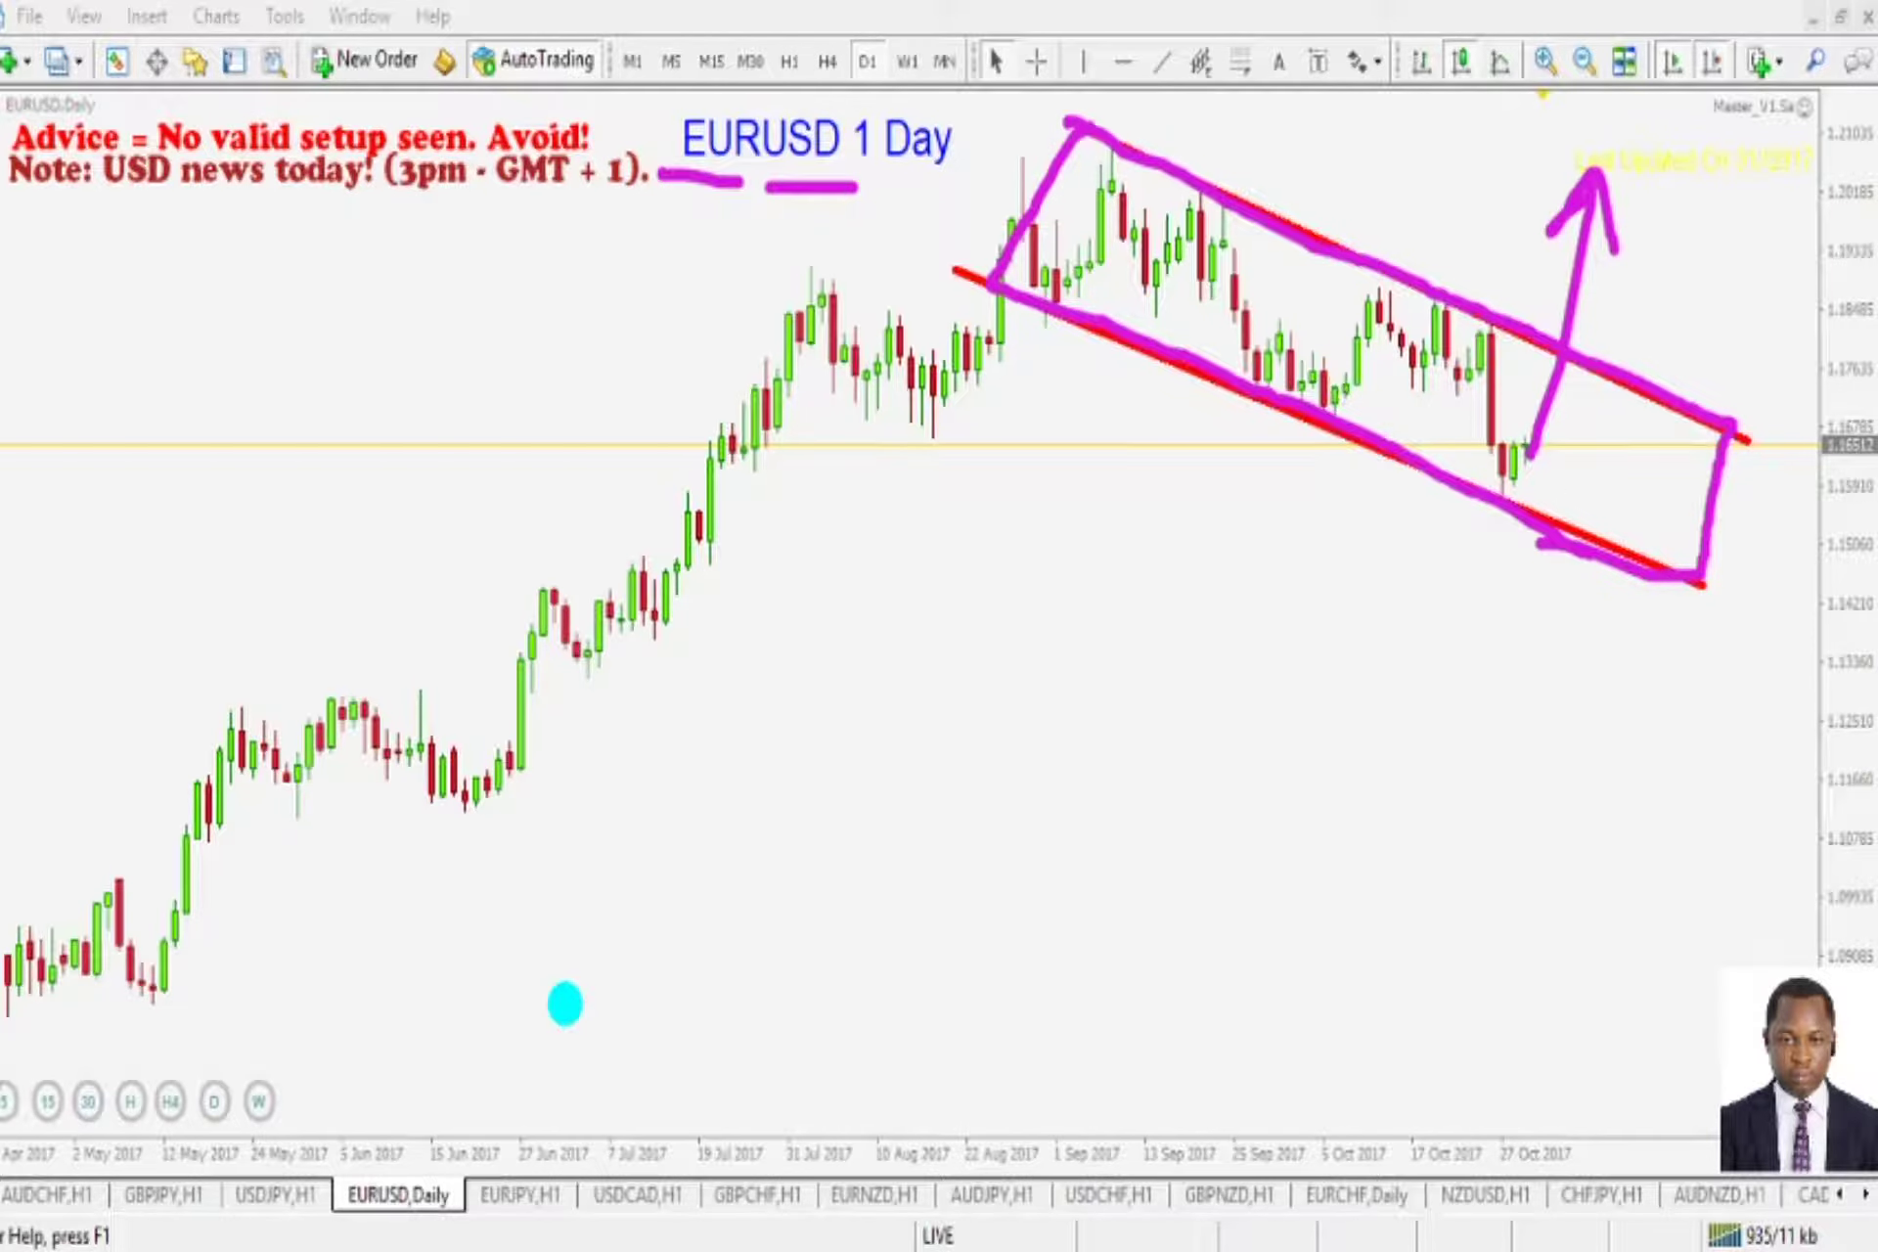
key(Escape)
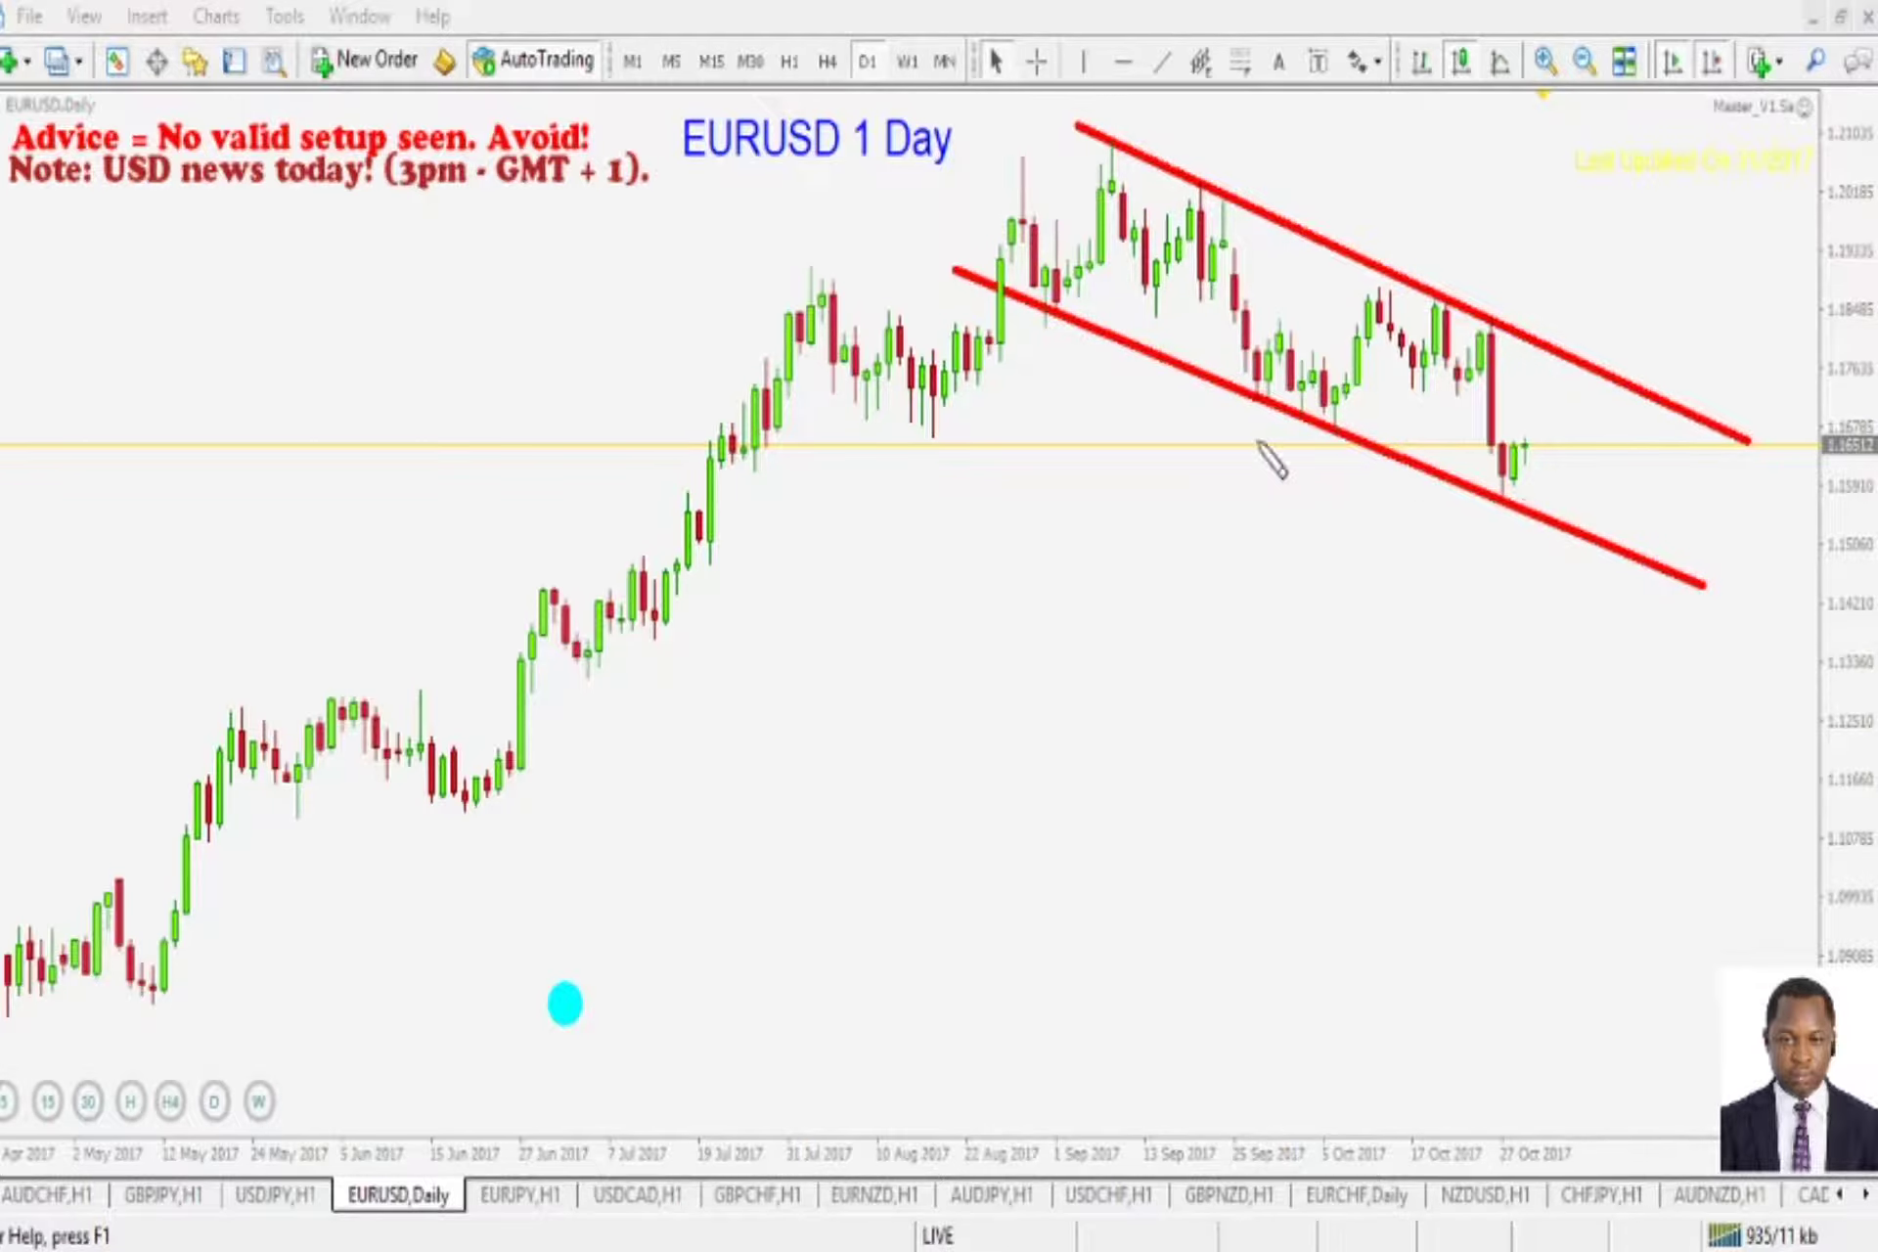
- Highlight the lower red channel line and draw two blue downward arrows showing a break below it and a continuation
drag(1223, 380, 1707, 587)
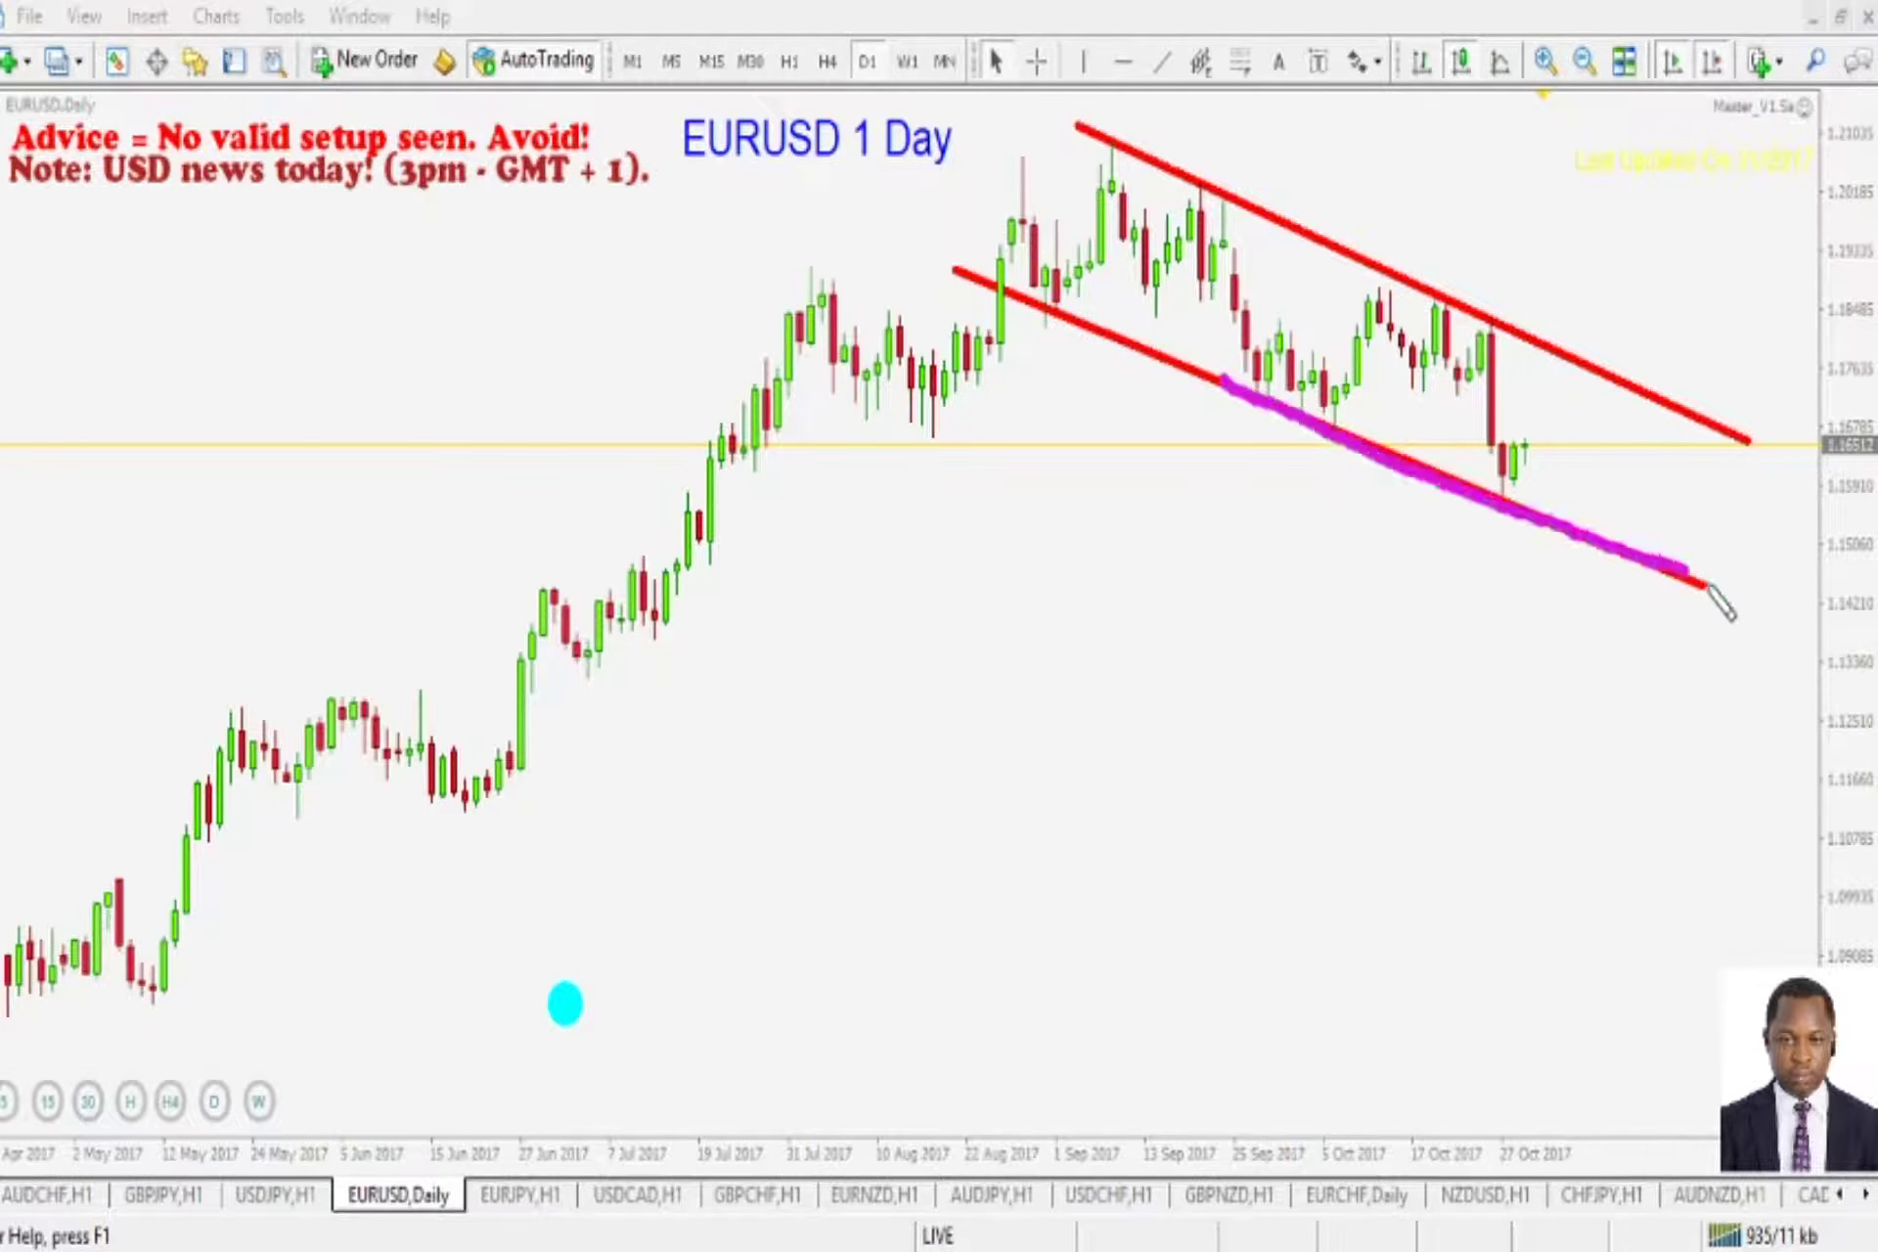
drag(1271, 420, 1761, 599)
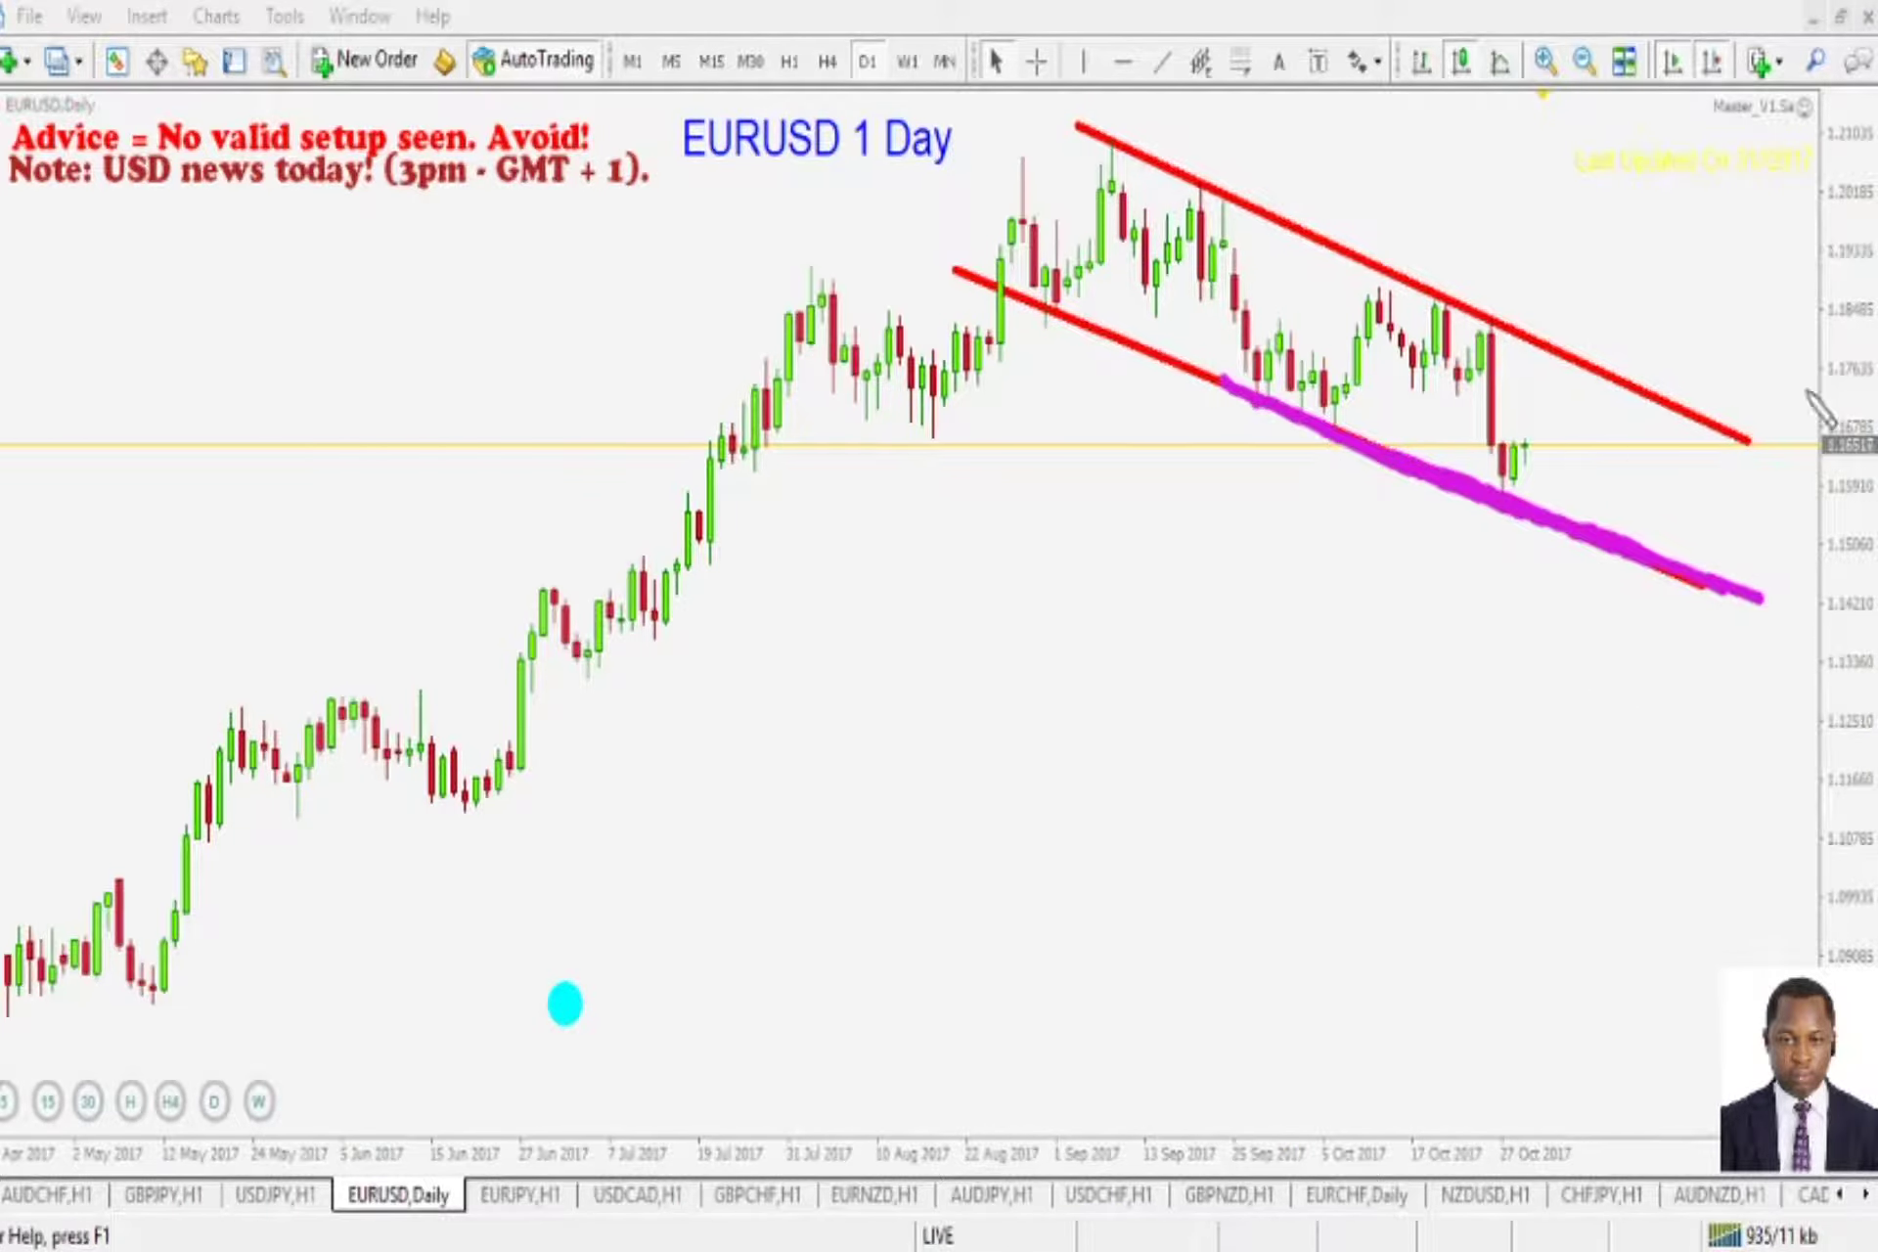
mouse_move(1536, 442)
mouse_down()
mouse_move(1542, 616)
mouse_move(1583, 544)
mouse_move(1568, 690)
mouse_move(1616, 671)
mouse_up()
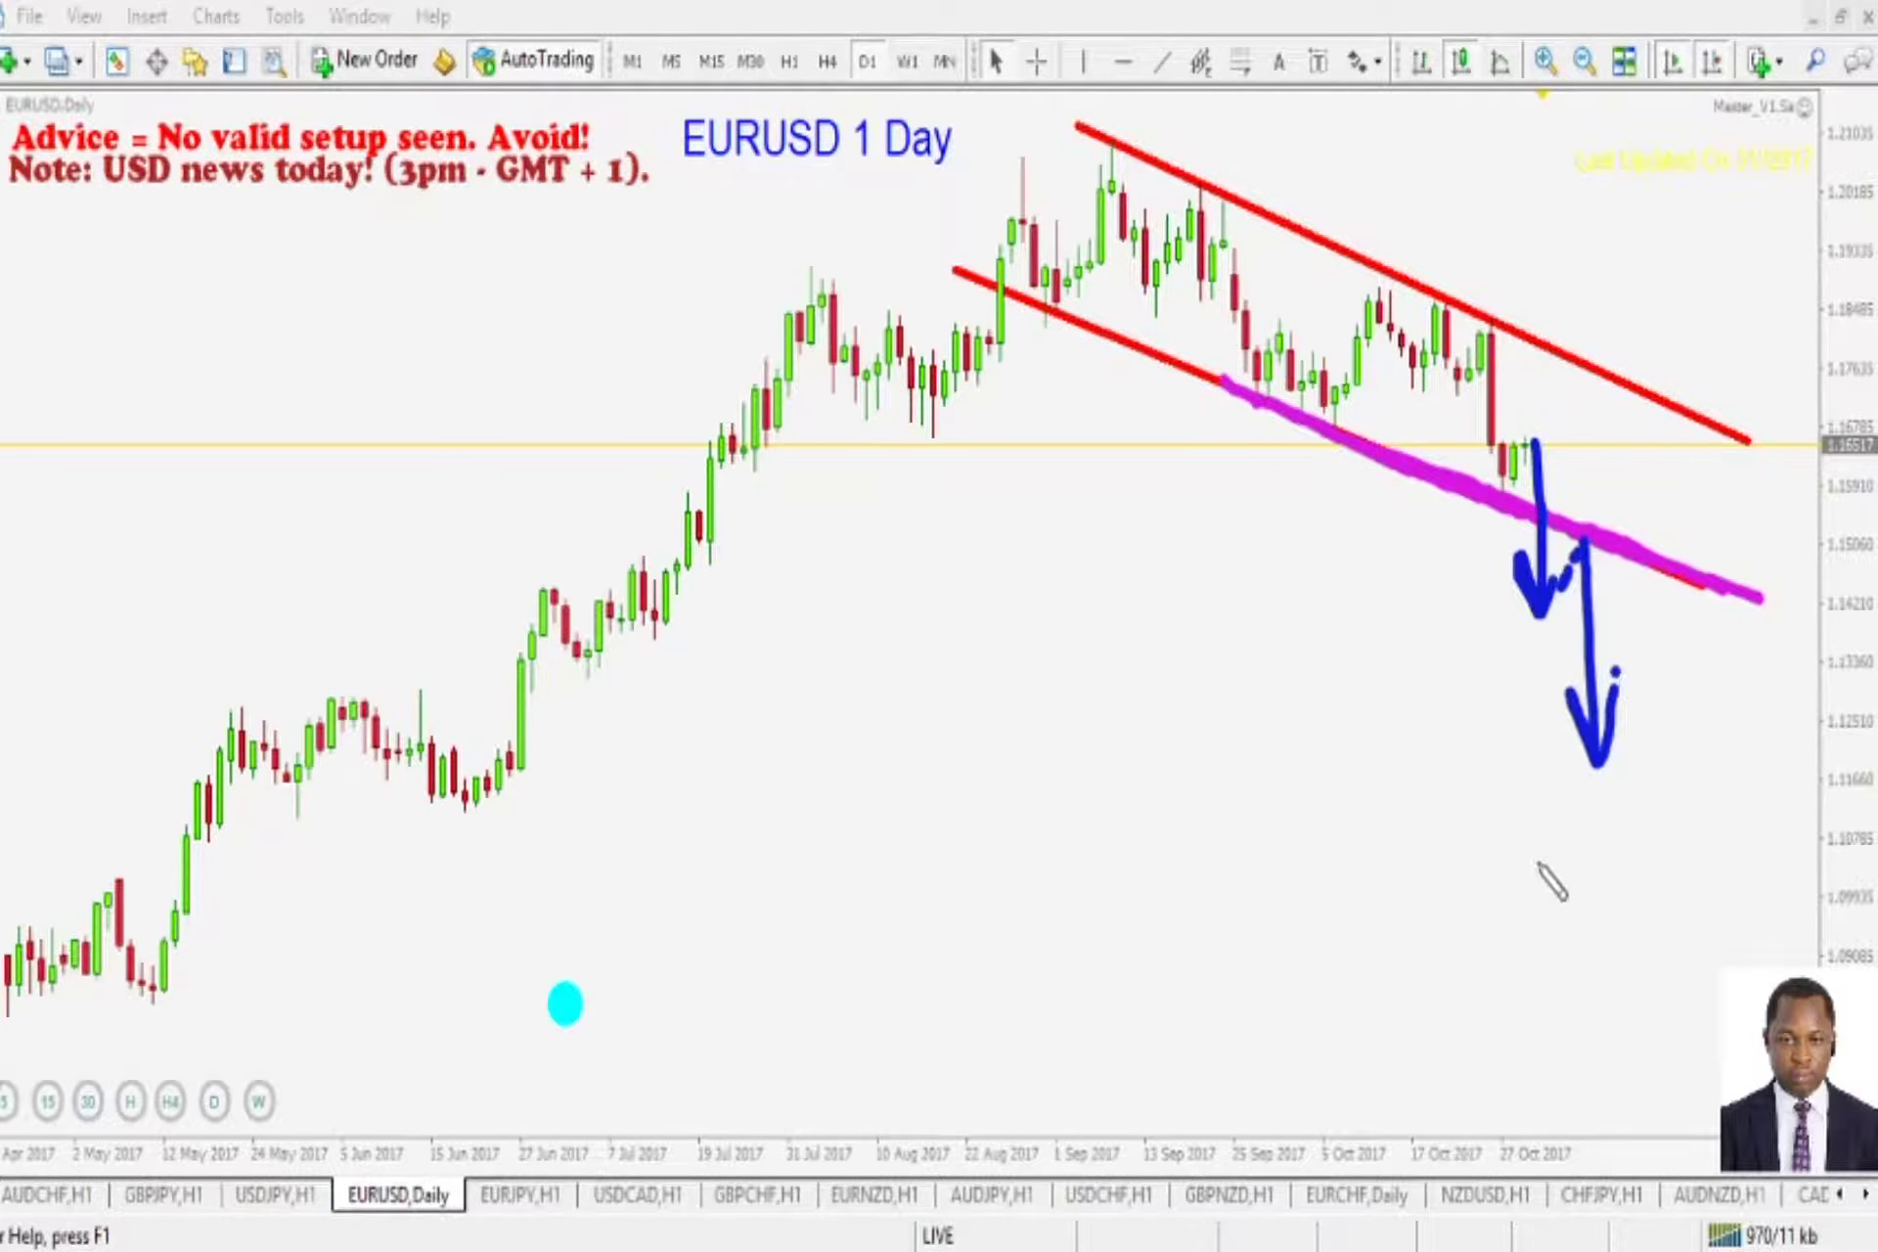
- Clear the arrows, mark the current price and the lower red channel line with an "S" label, and clear the pen marks
key(Escape)
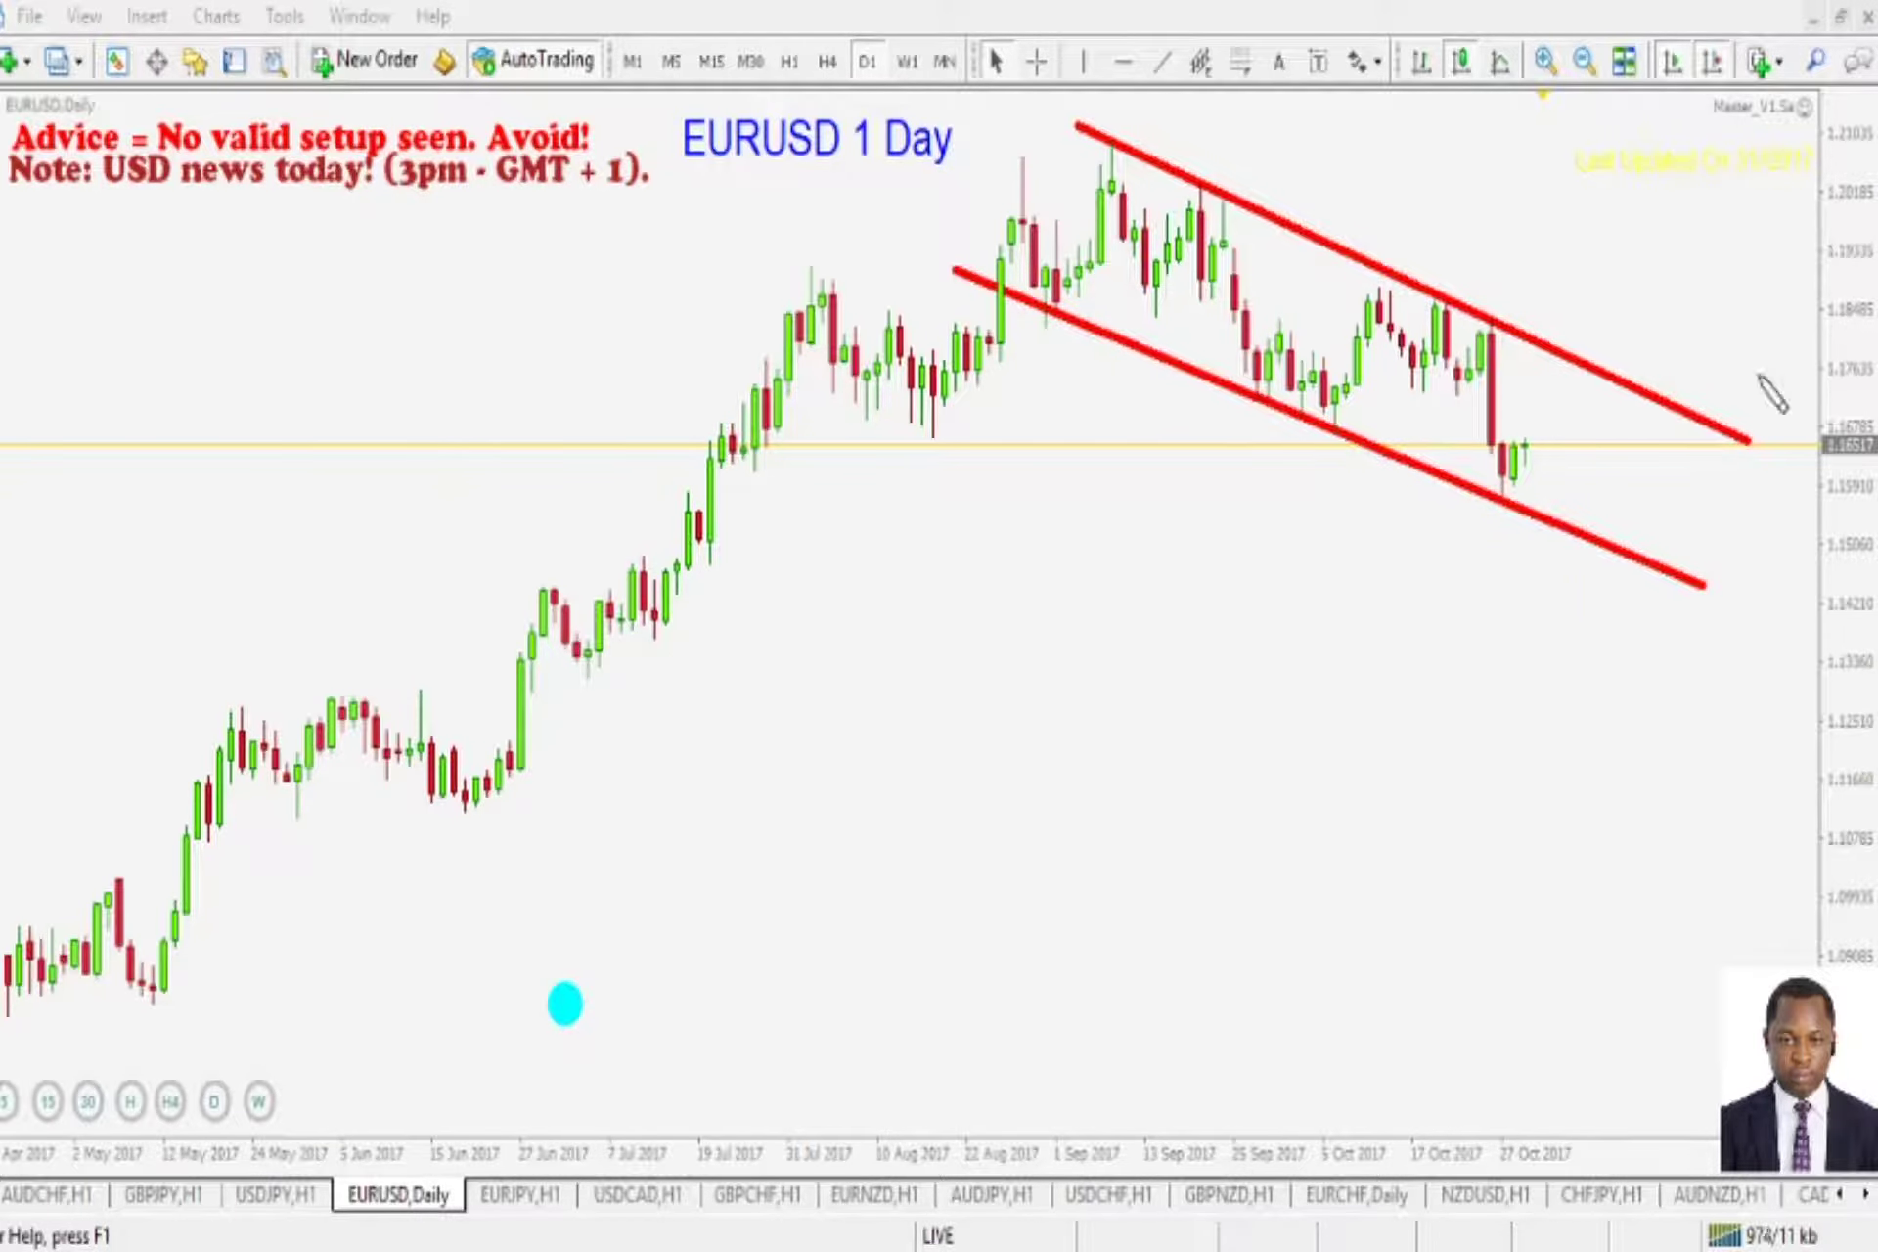
mouse_move(1565, 450)
mouse_down()
mouse_move(1477, 450)
mouse_move(1593, 545)
mouse_move(1543, 553)
mouse_move(1643, 578)
mouse_move(1568, 541)
mouse_move(1514, 602)
mouse_move(1512, 579)
mouse_up()
click(1463, 519)
drag(1600, 605, 1623, 562)
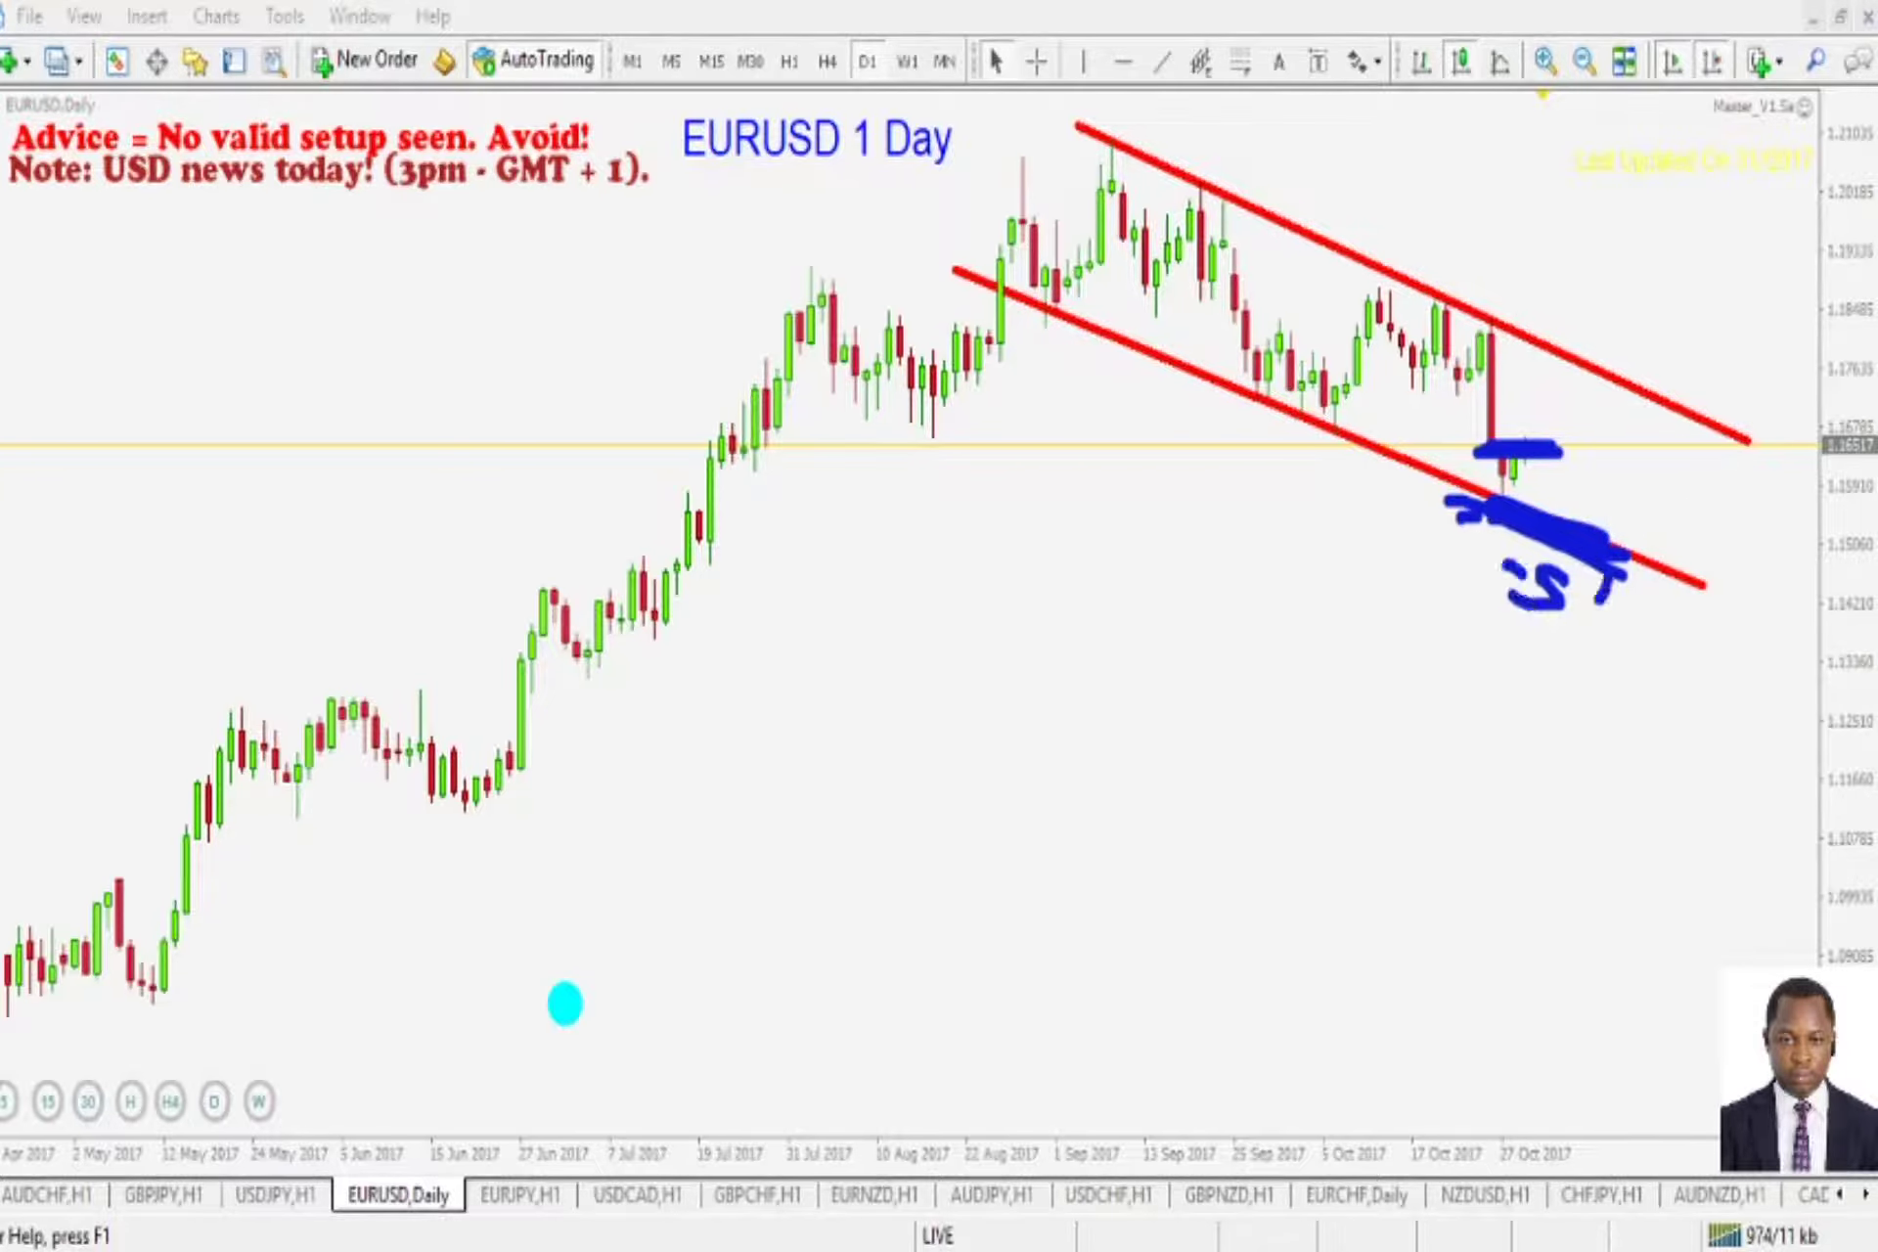
key(e)
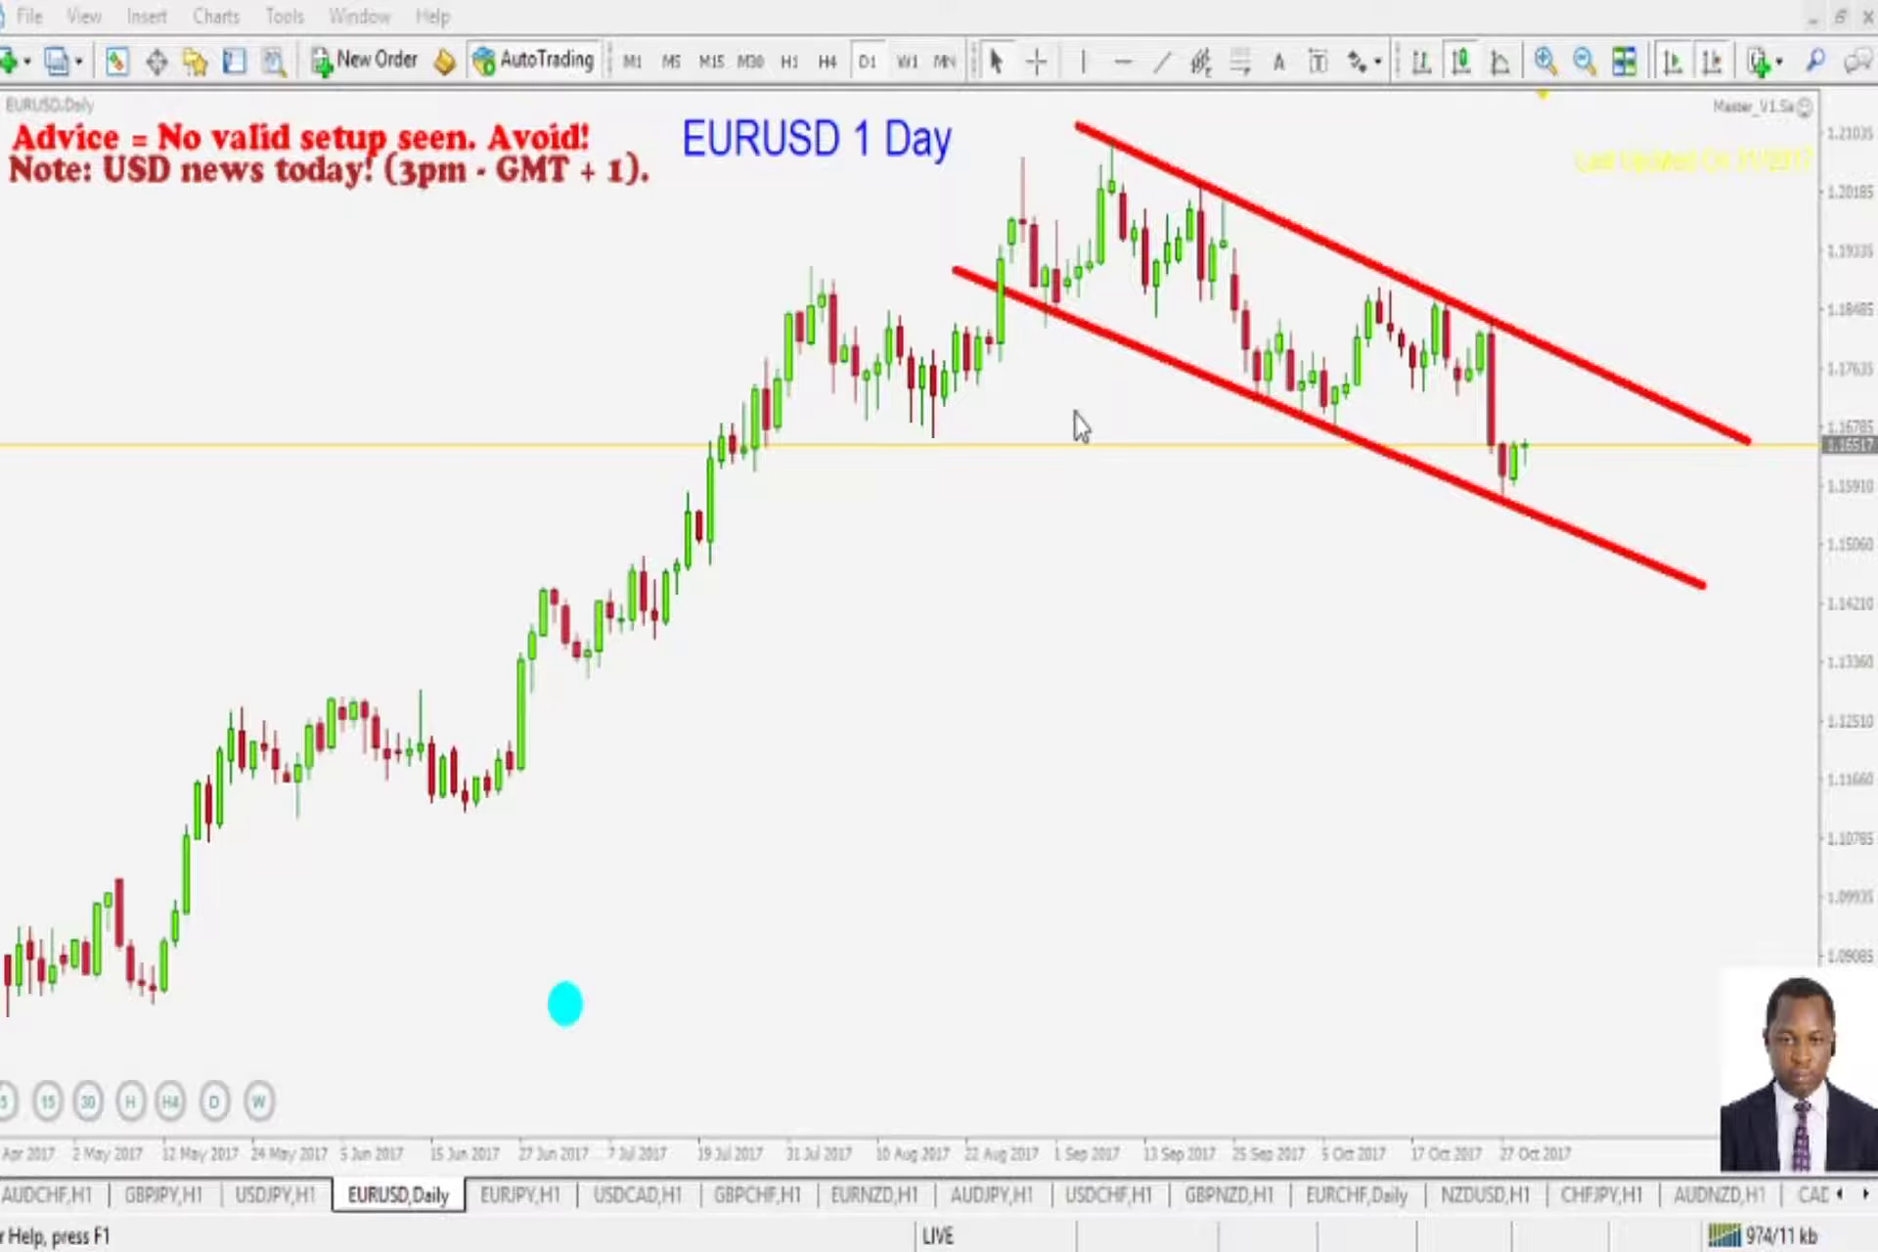
- Step the EURUSD chart through the monthly, weekly, daily and 4-hour timeframes, ending on the 1-hour timeframe
click(941, 606)
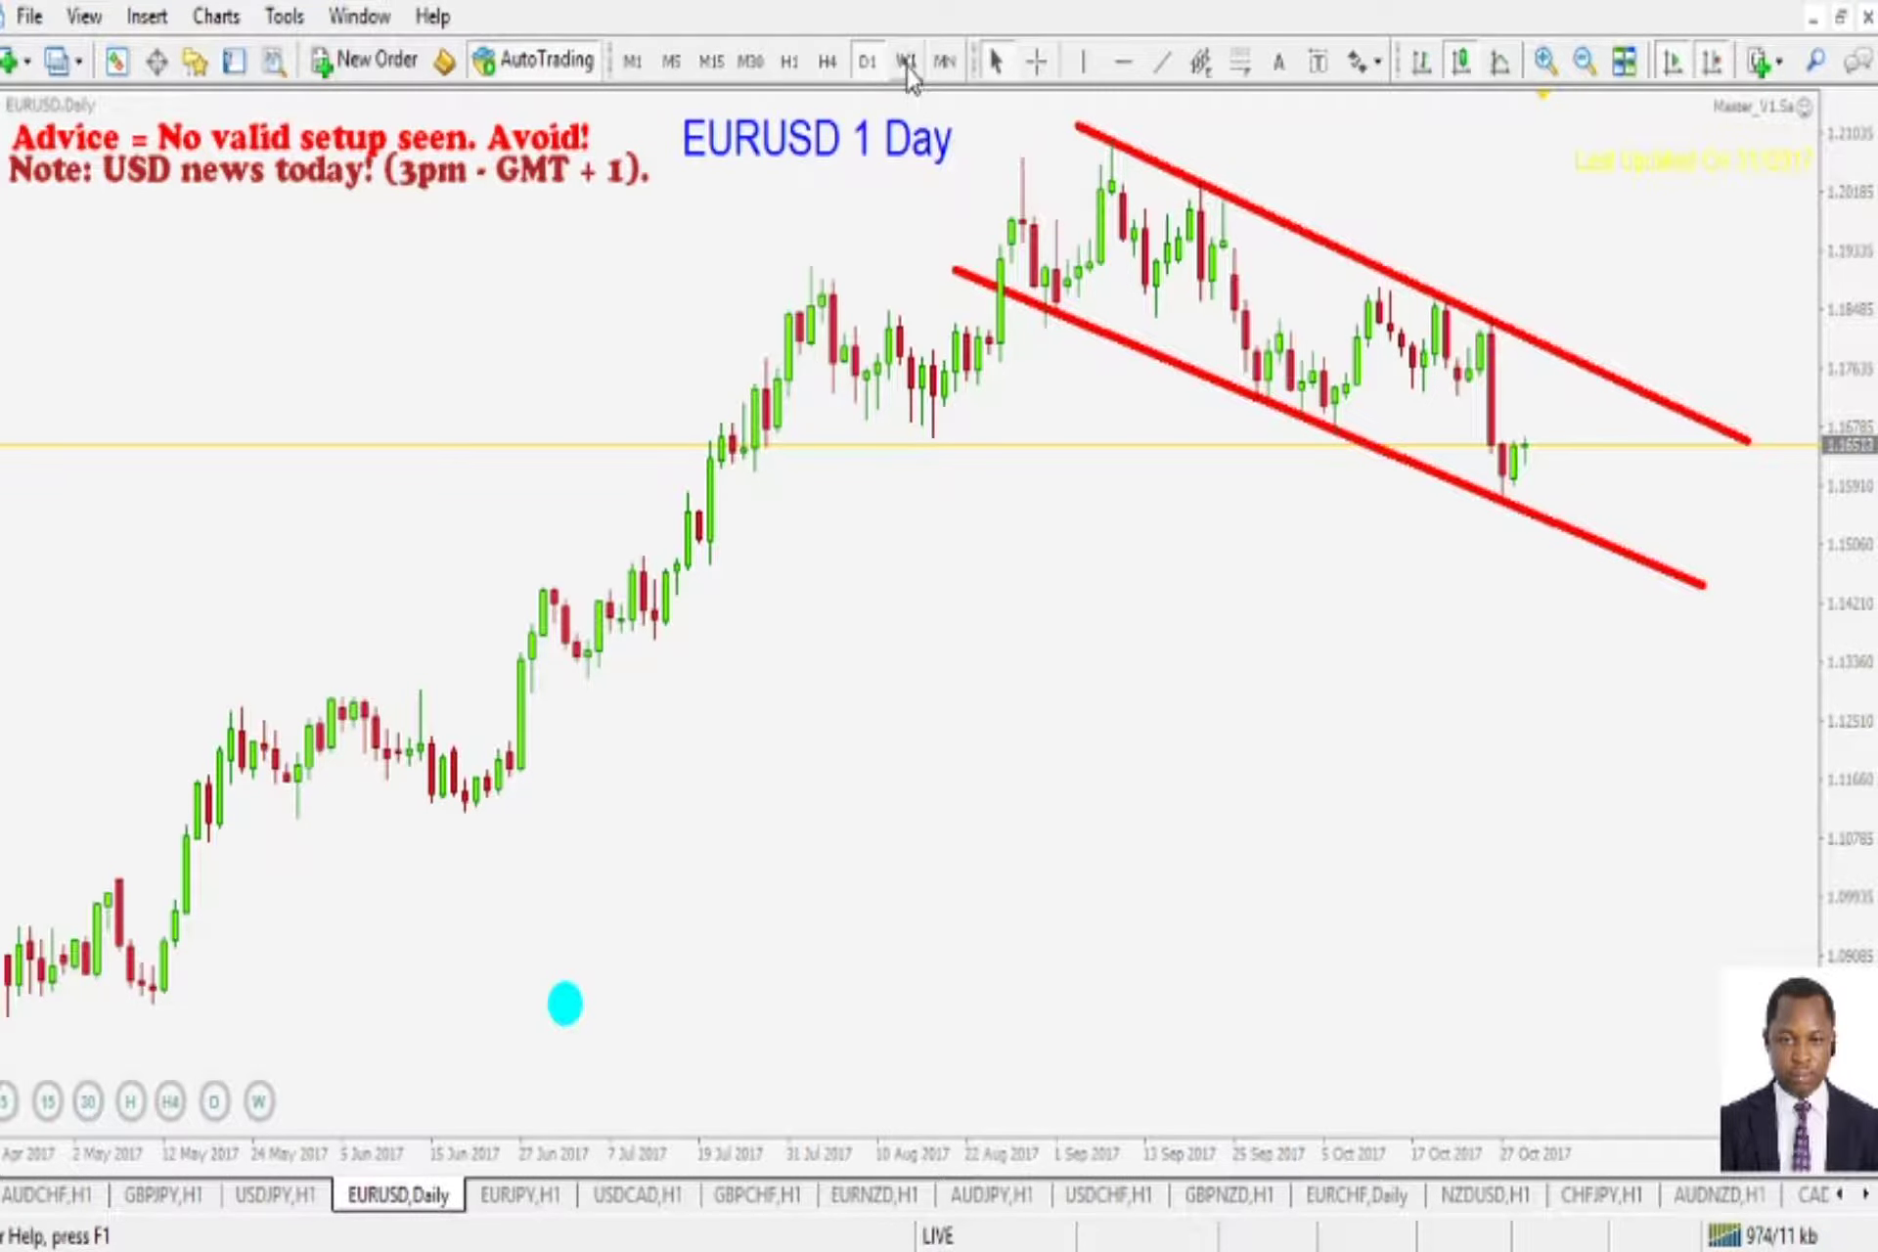
click(947, 63)
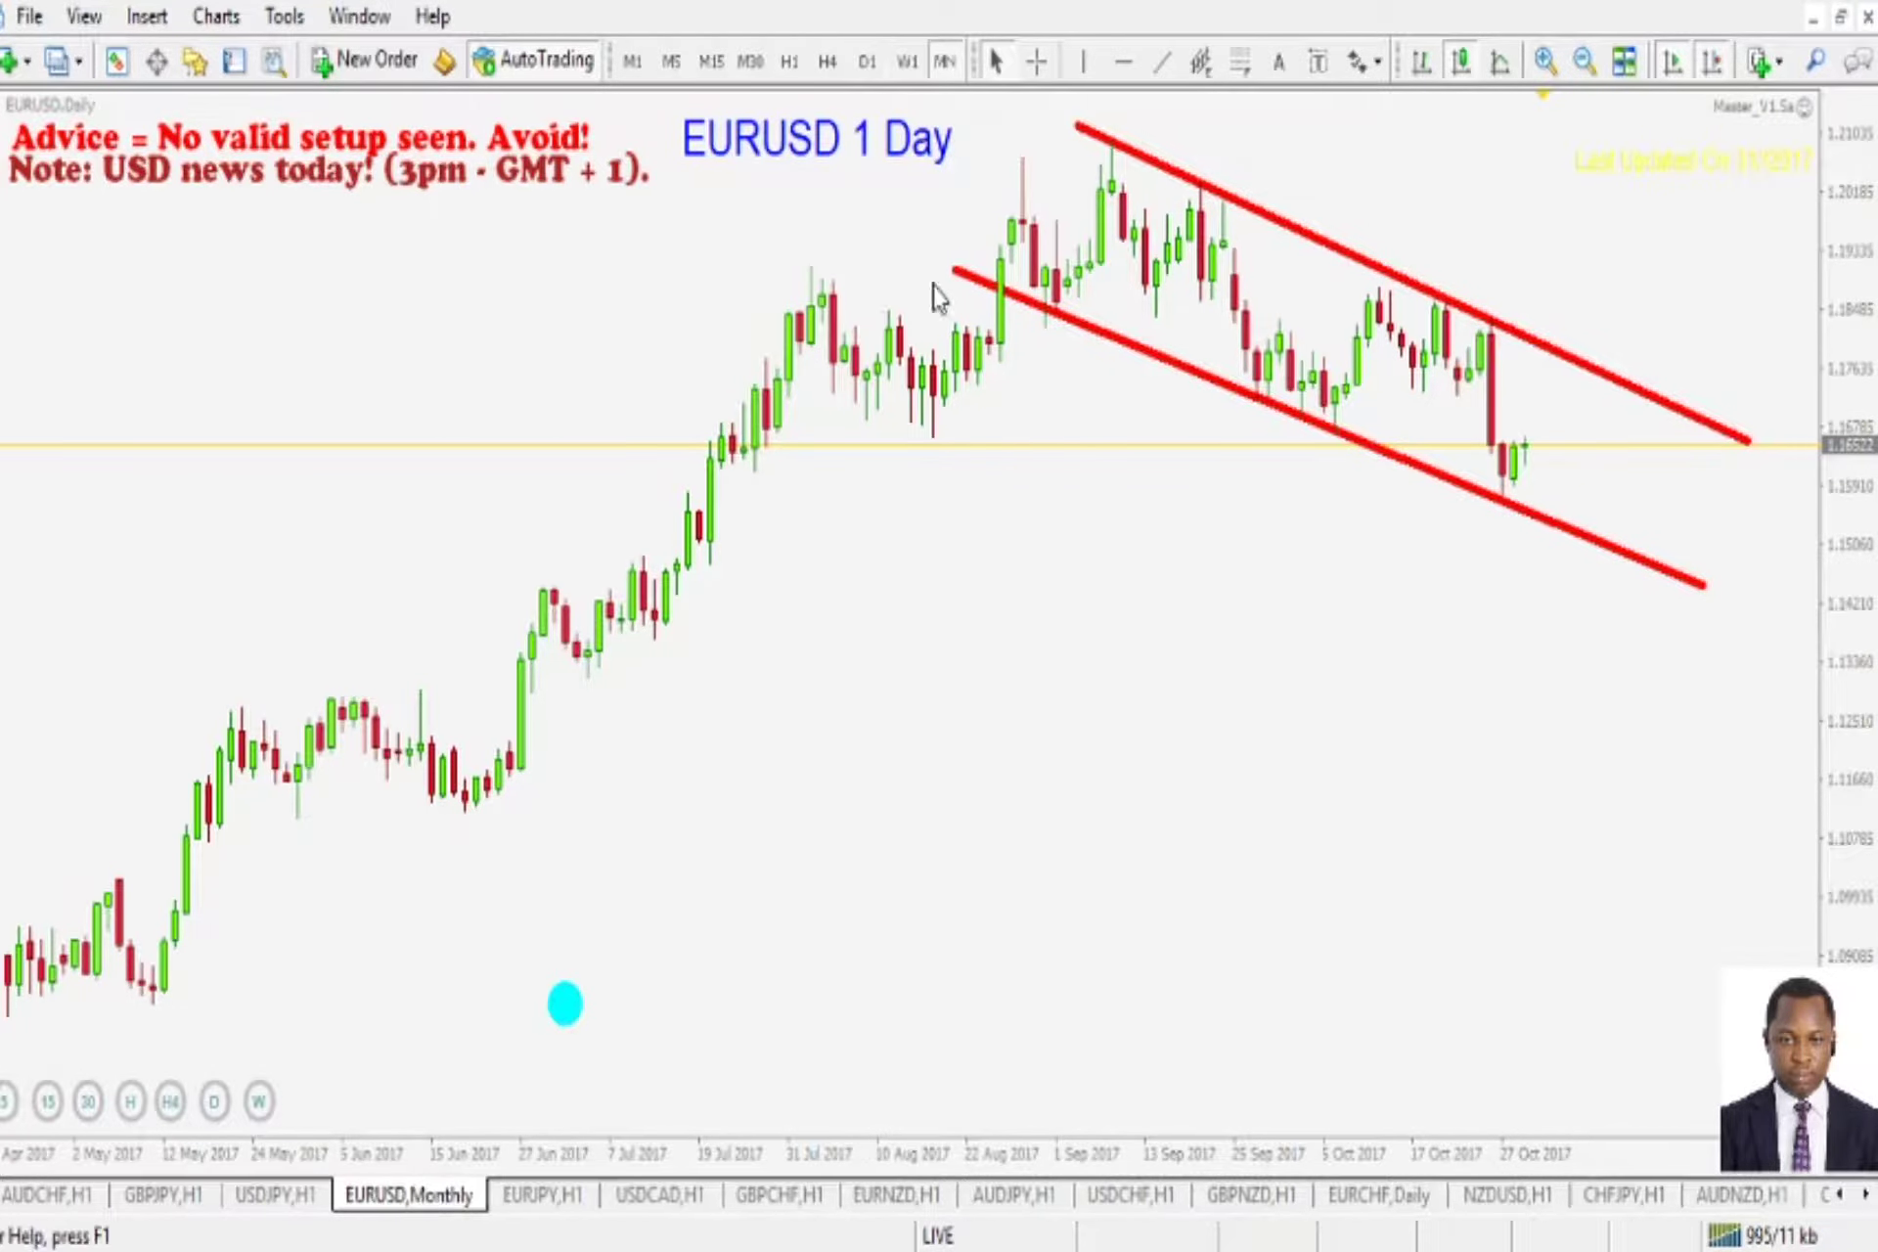
click(908, 62)
click(868, 62)
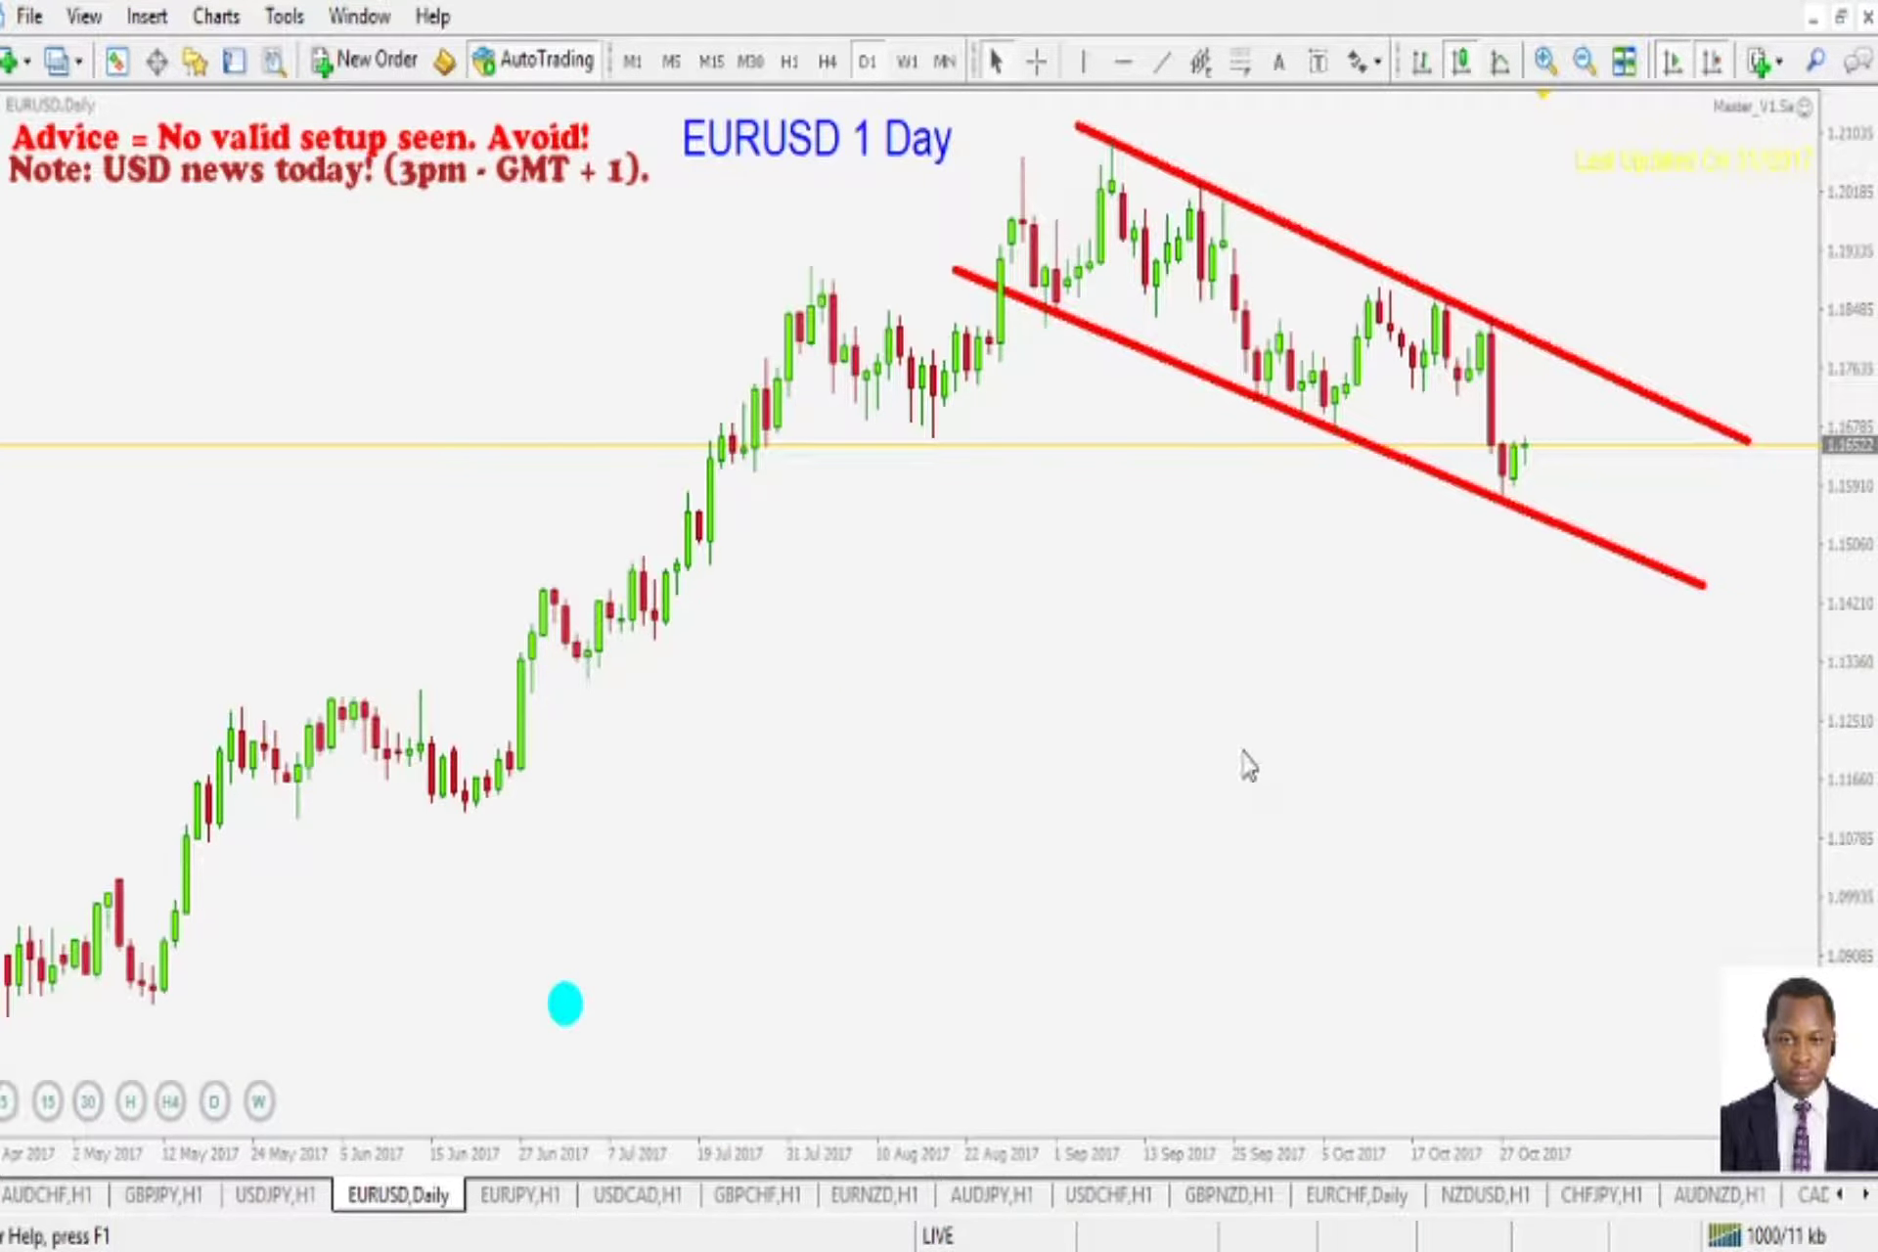
click(828, 61)
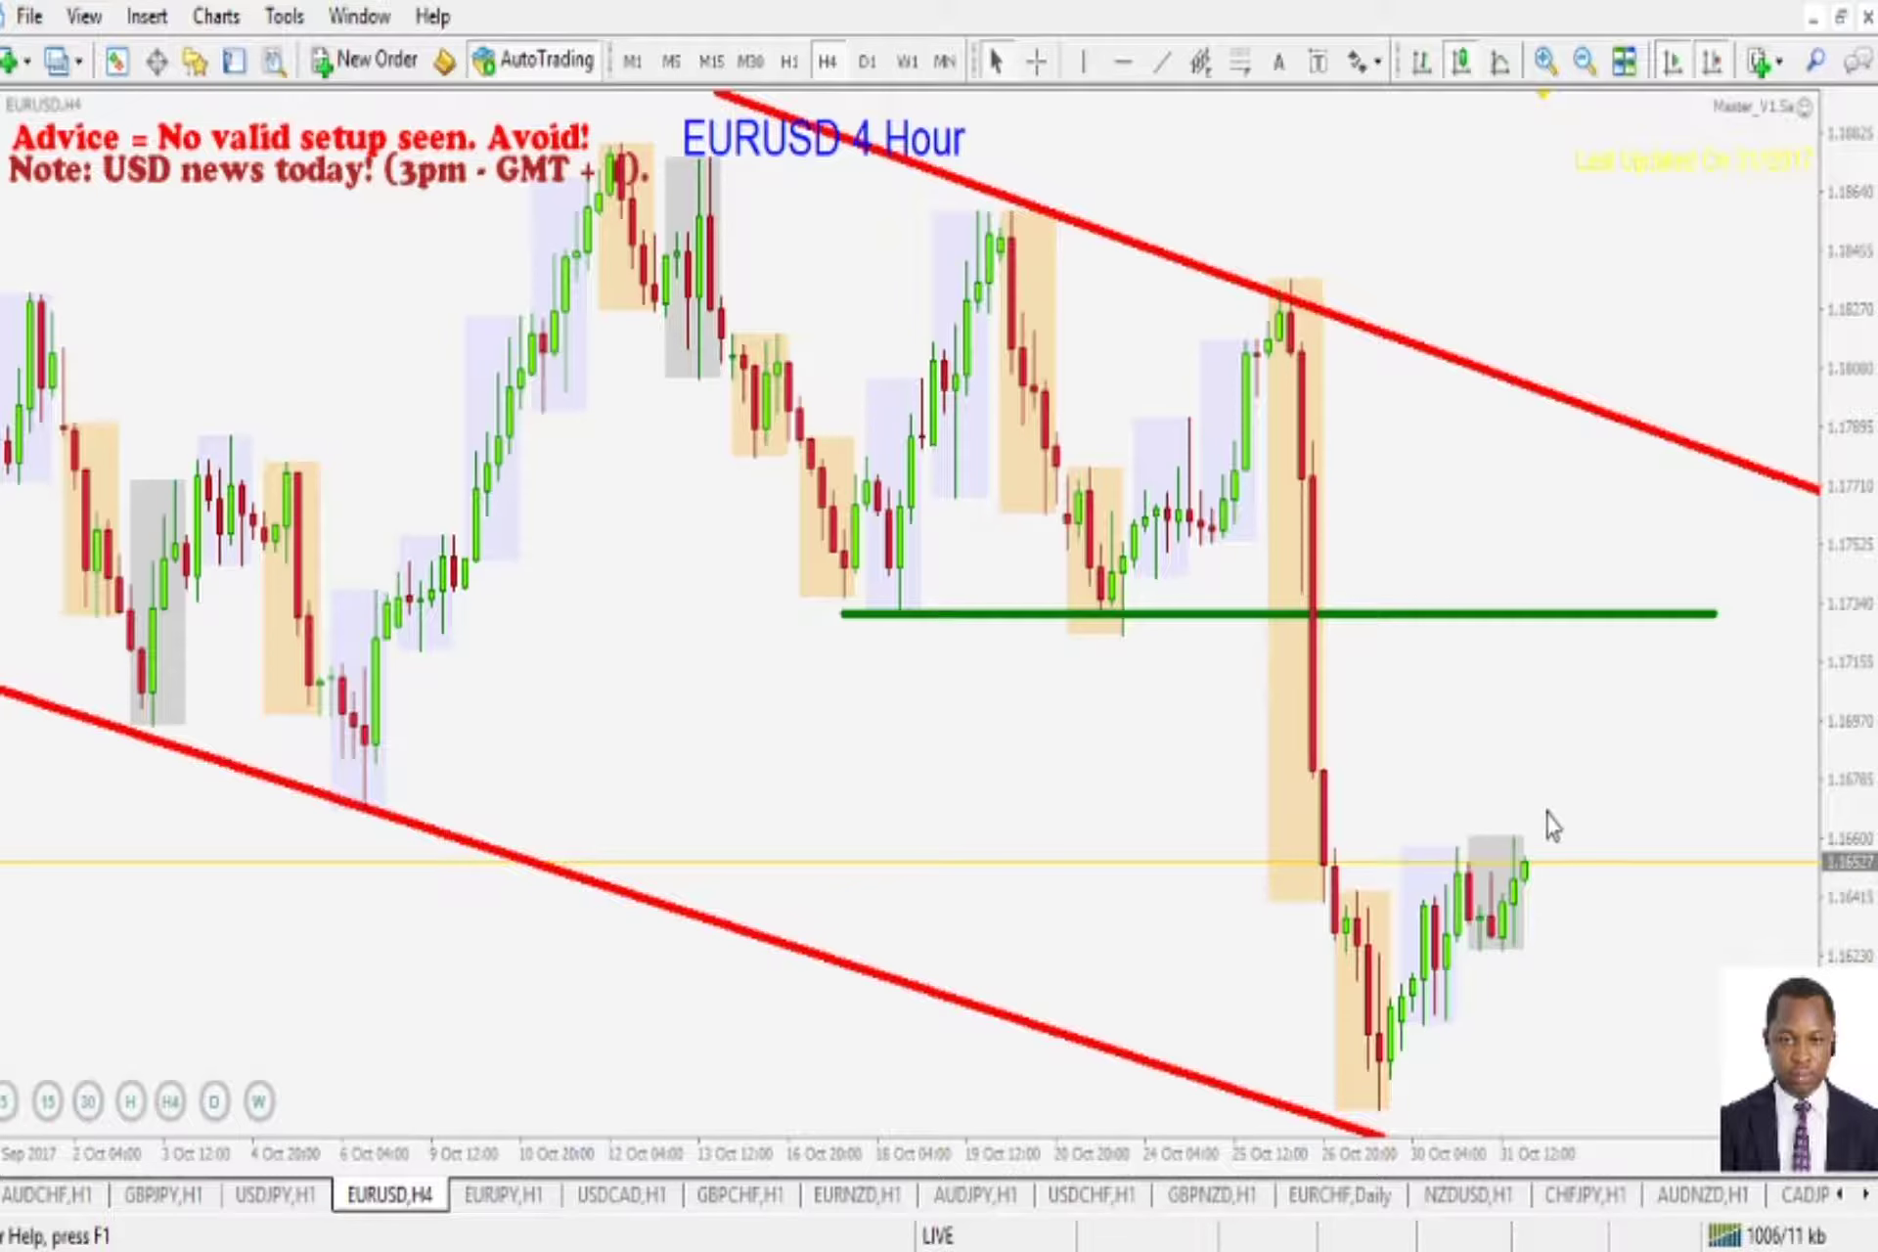
click(789, 62)
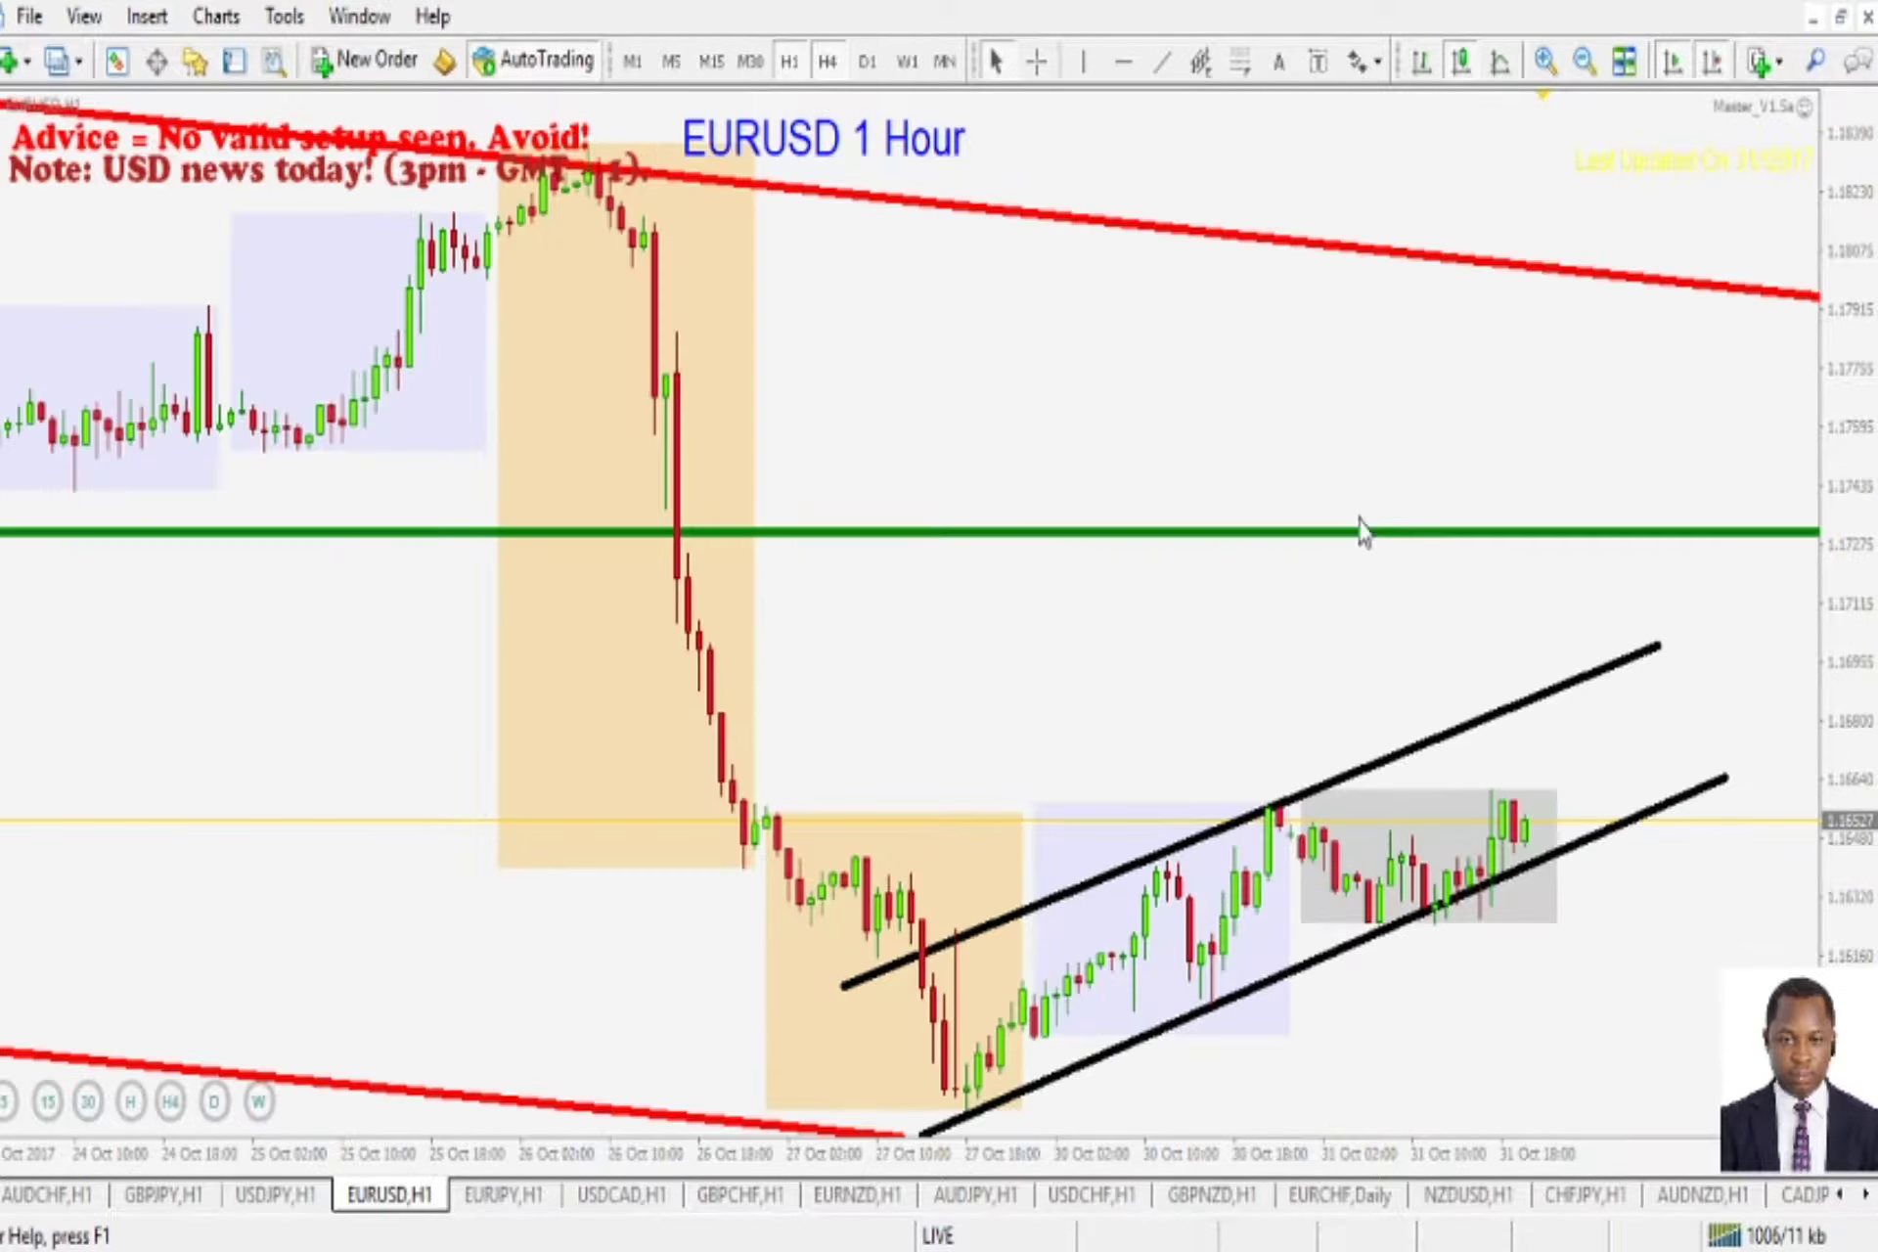
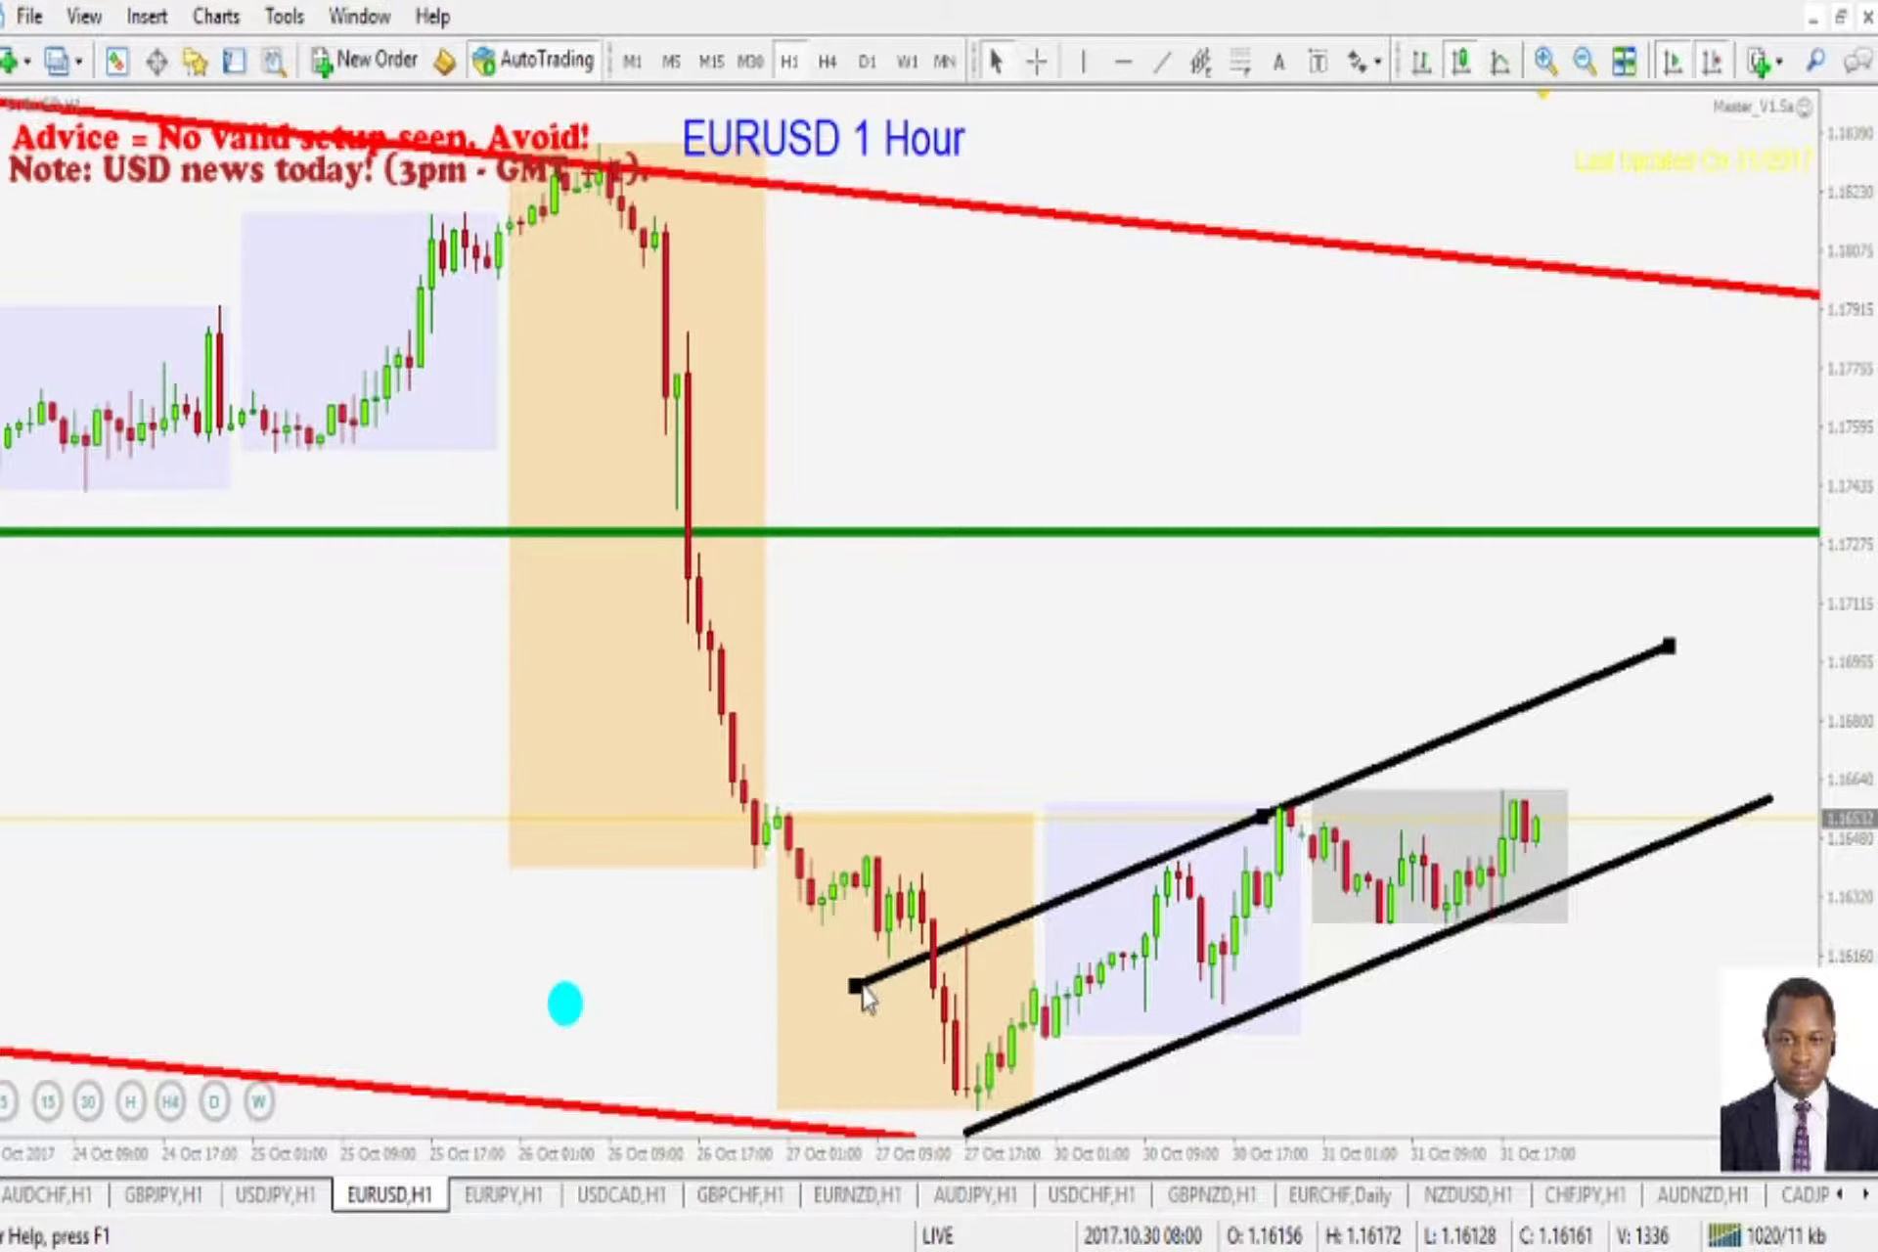
- Reposition the upper black trend line as a horizontal level from the 26 October low to the latest candle
drag(858, 986, 743, 868)
drag(1646, 658, 1367, 882)
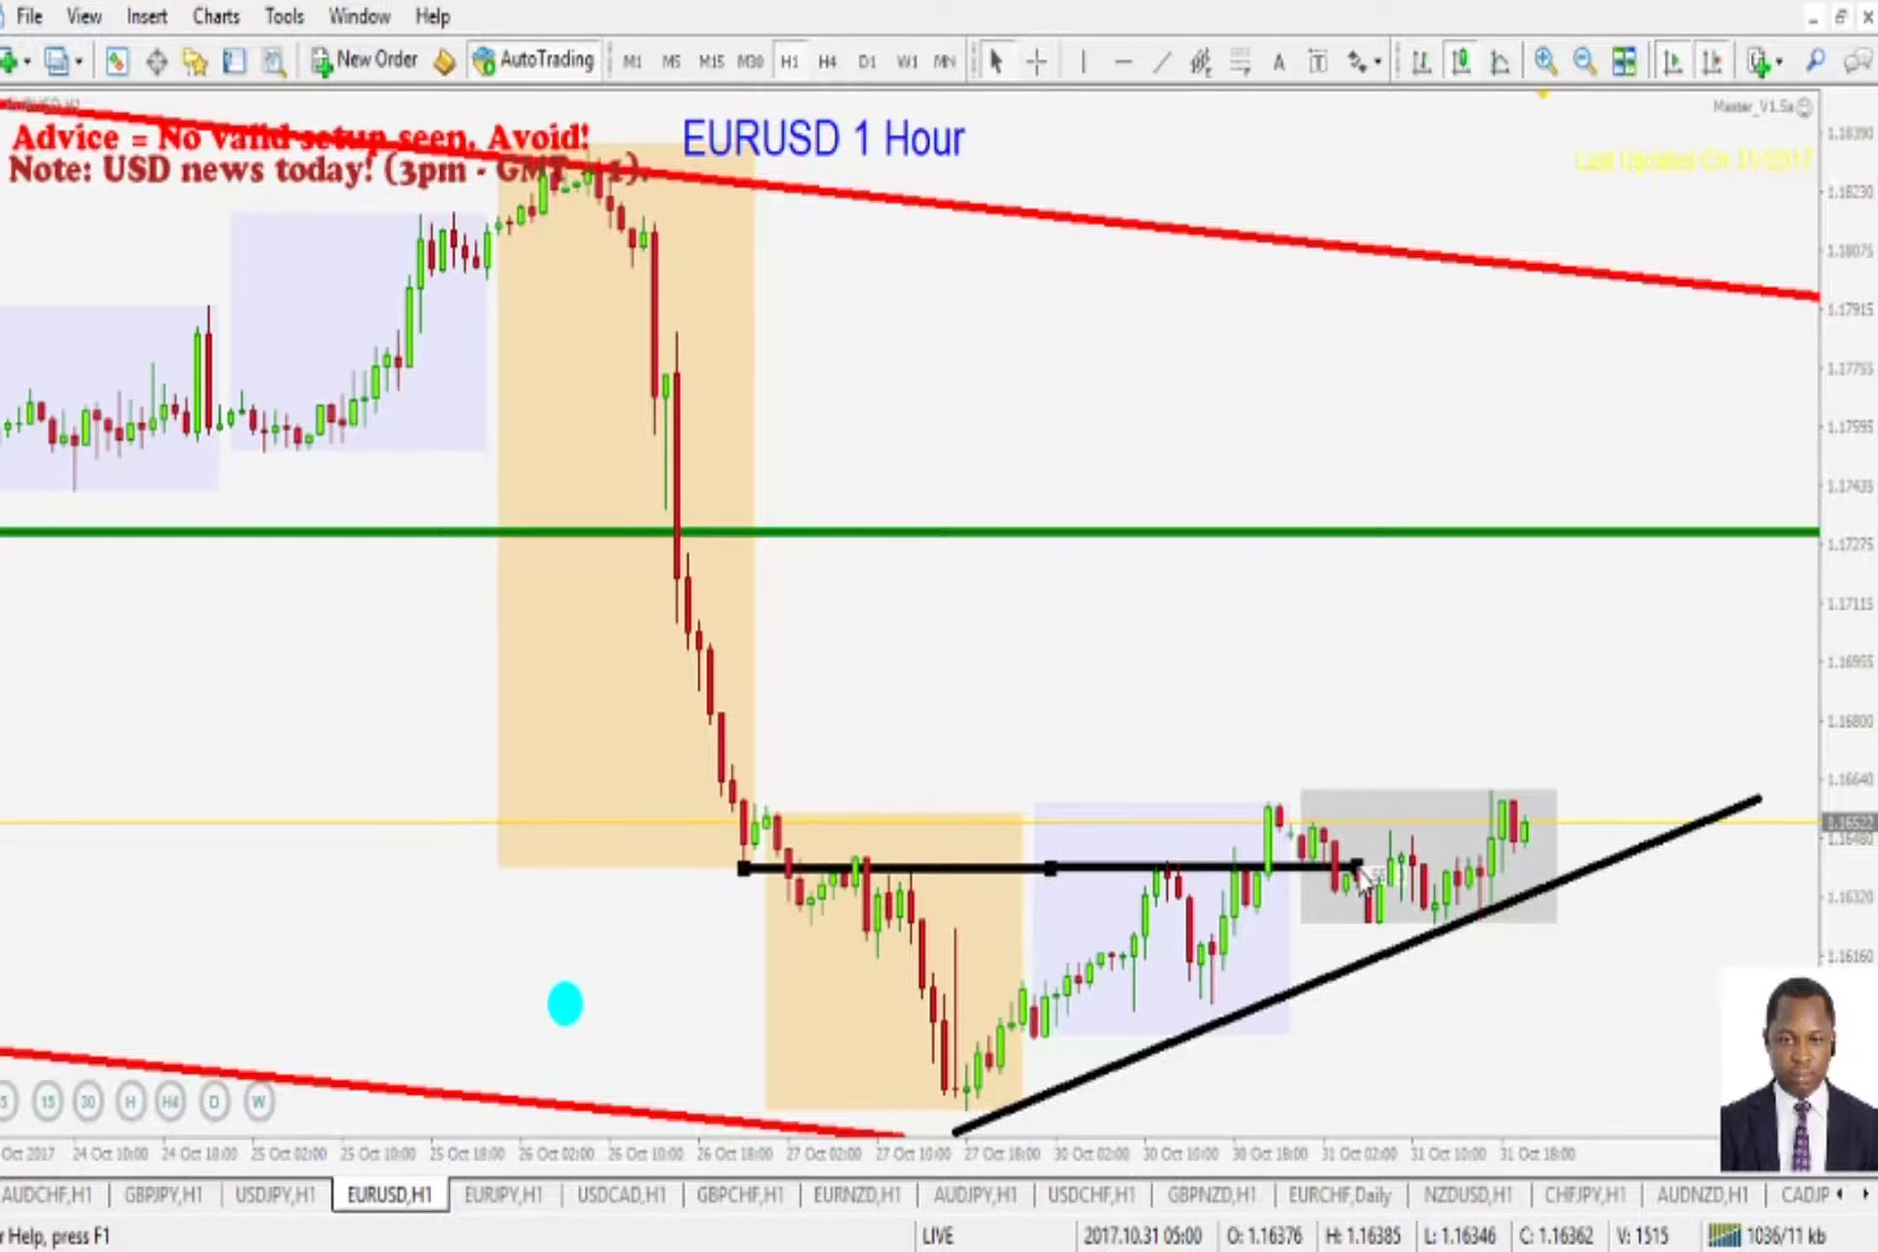
scroll(1378, 878, up, 1)
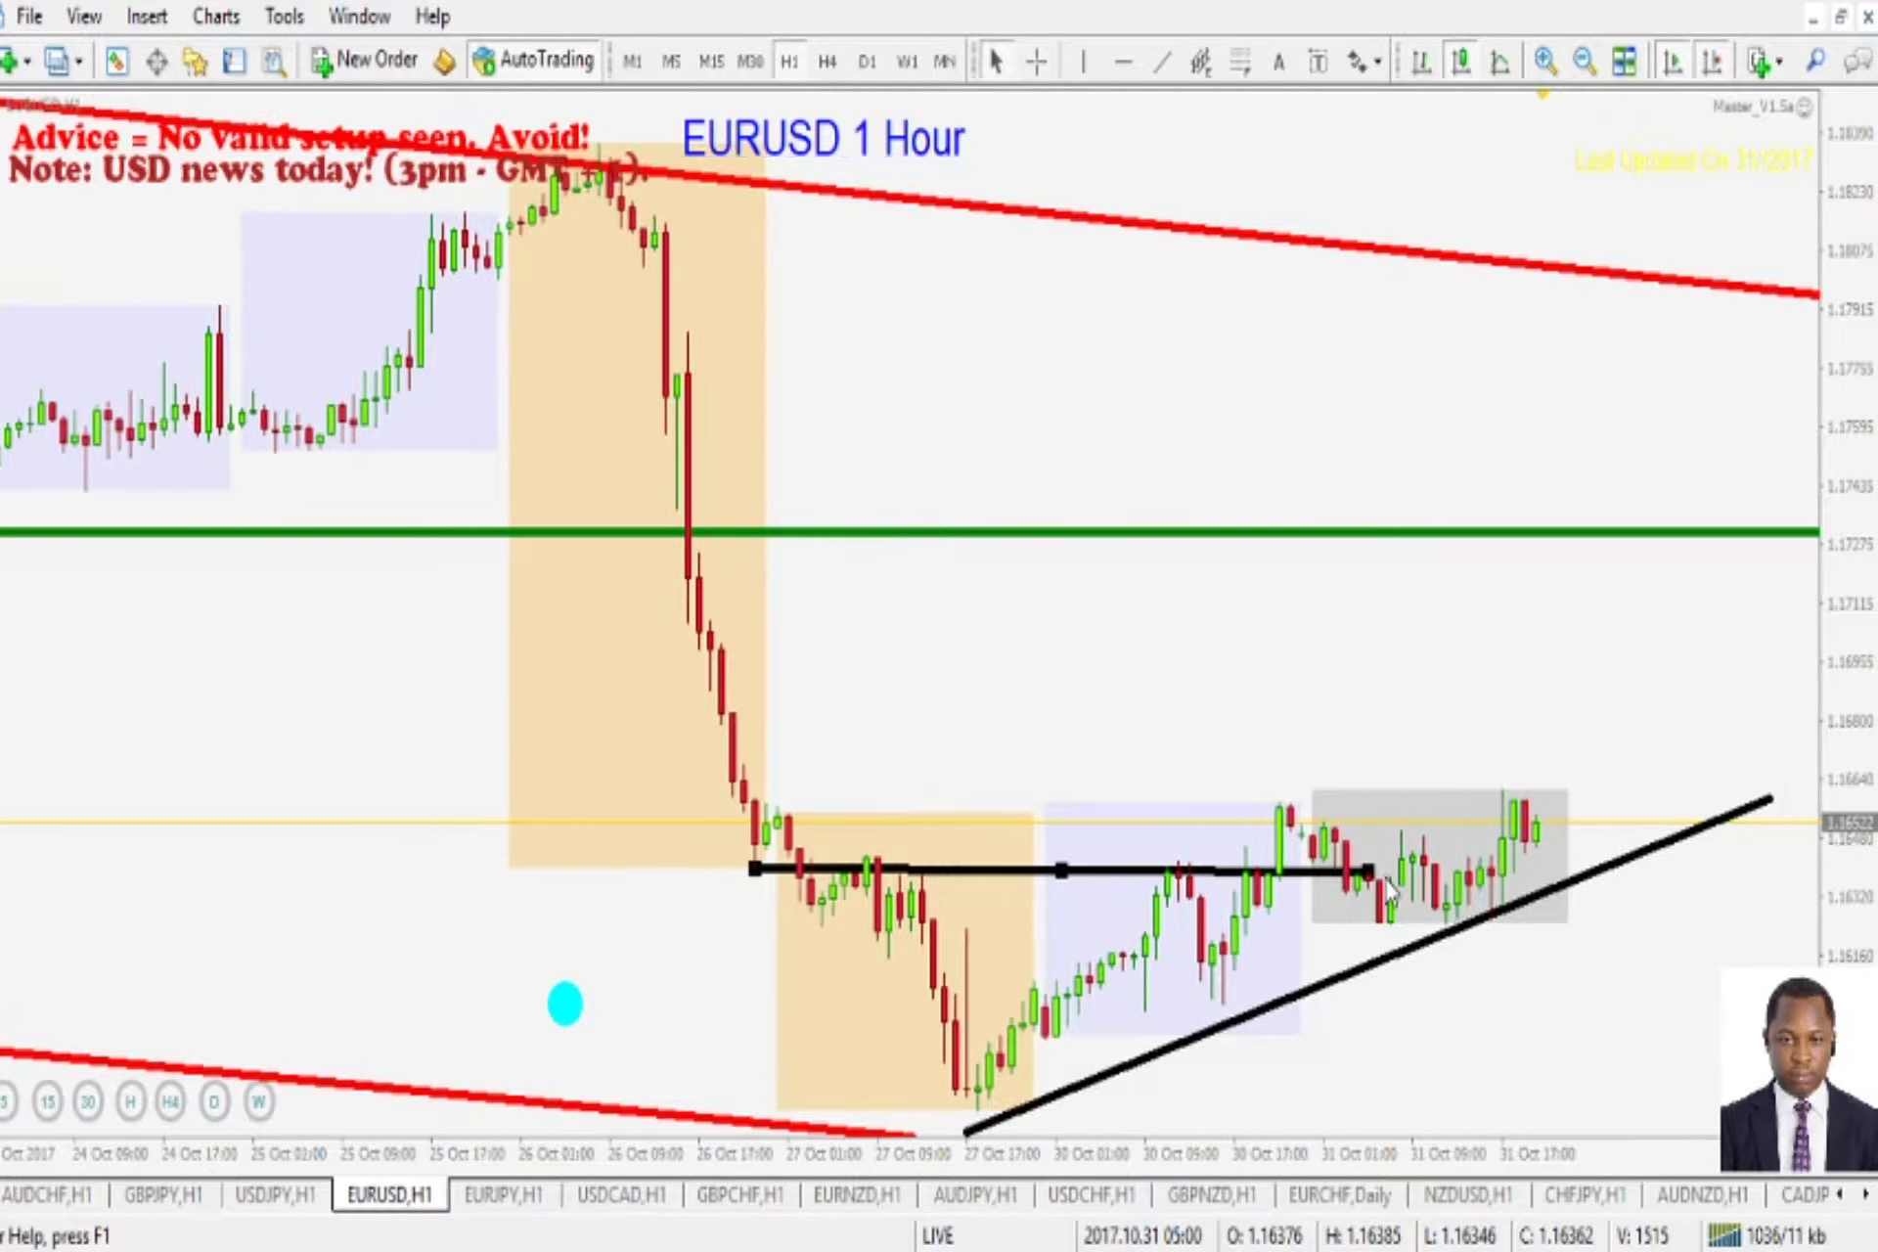
mouse_move(1373, 878)
mouse_down()
mouse_move(1436, 865)
mouse_move(1392, 860)
mouse_up()
scroll(1378, 881, down, 1)
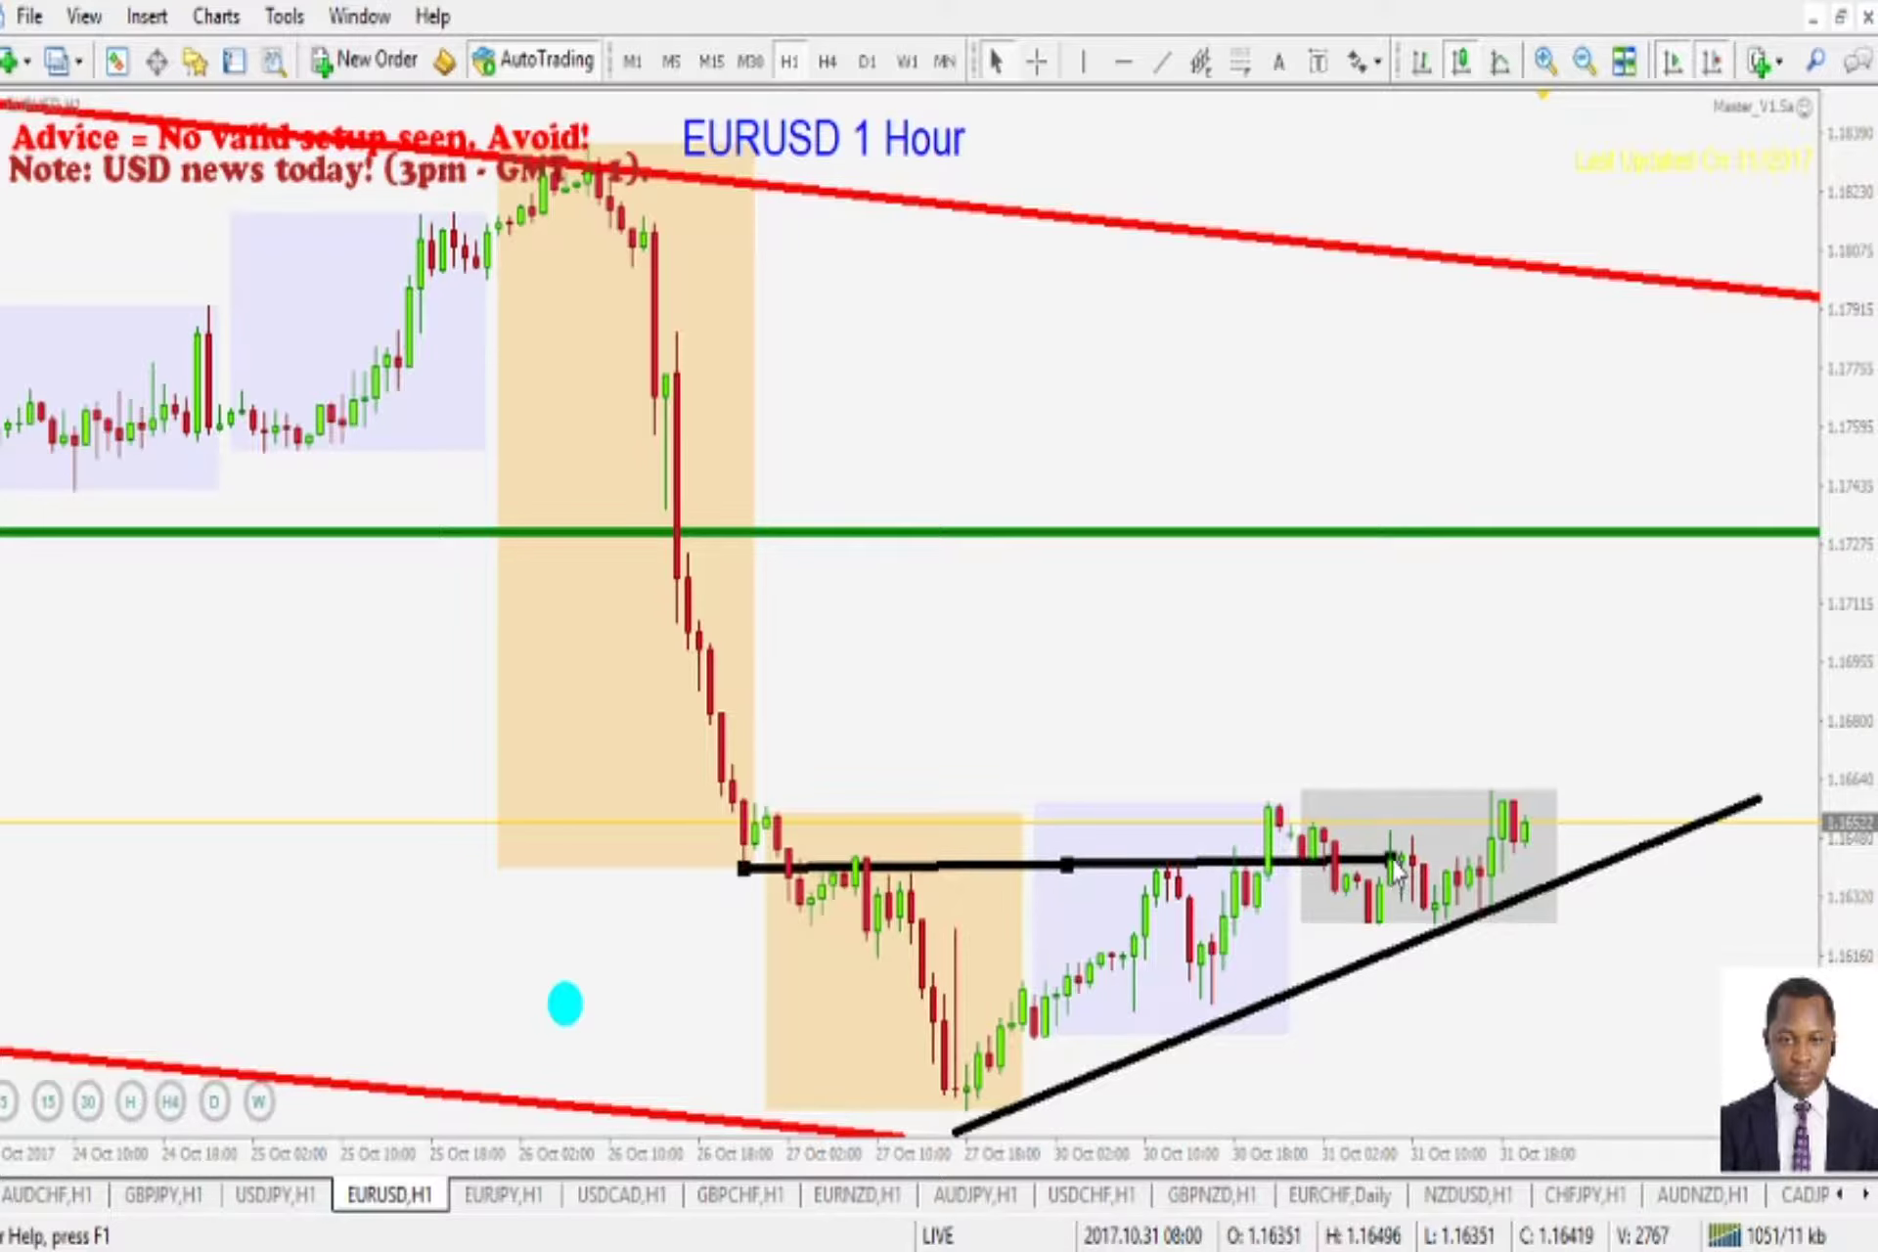
drag(1394, 864, 1541, 880)
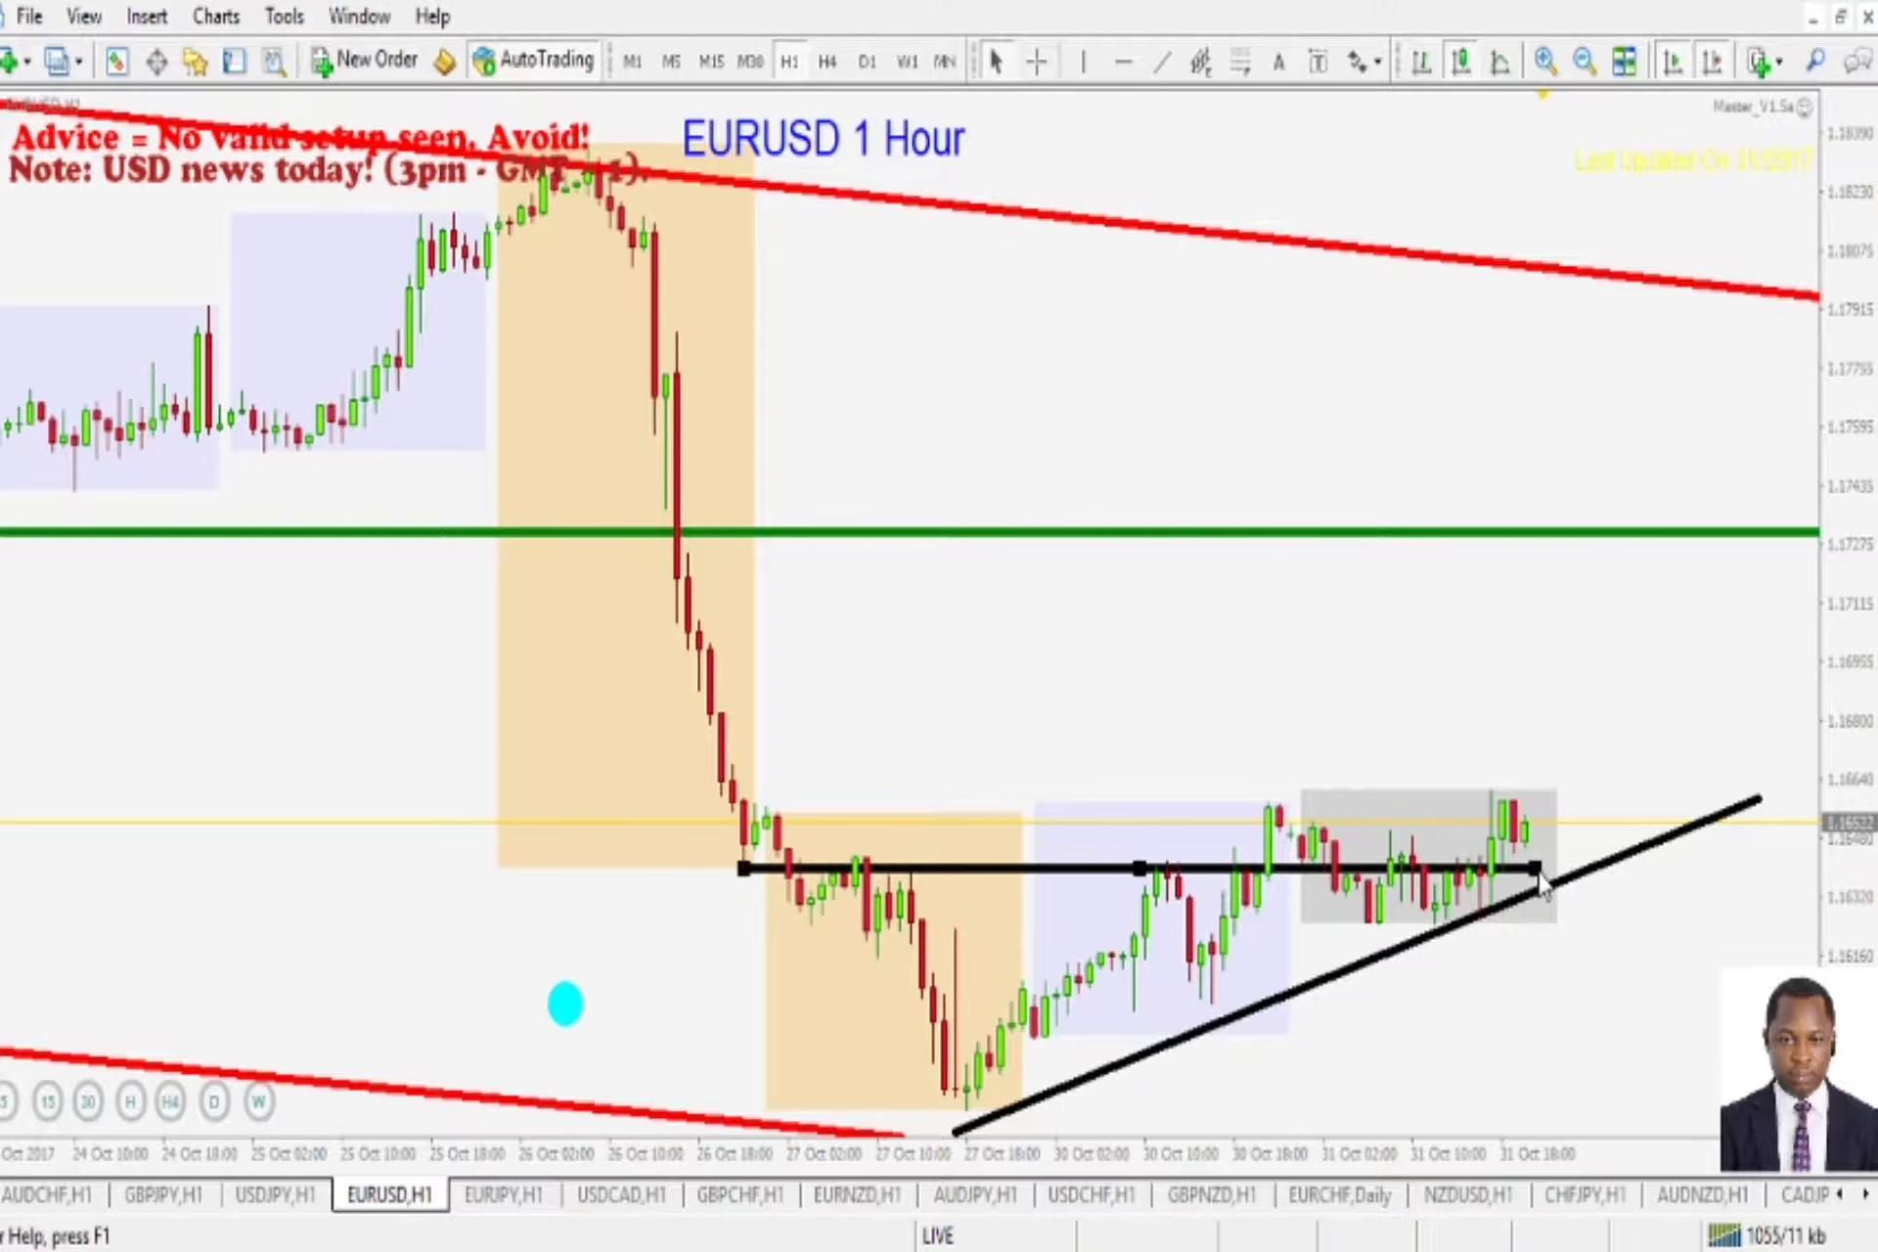
click(1555, 930)
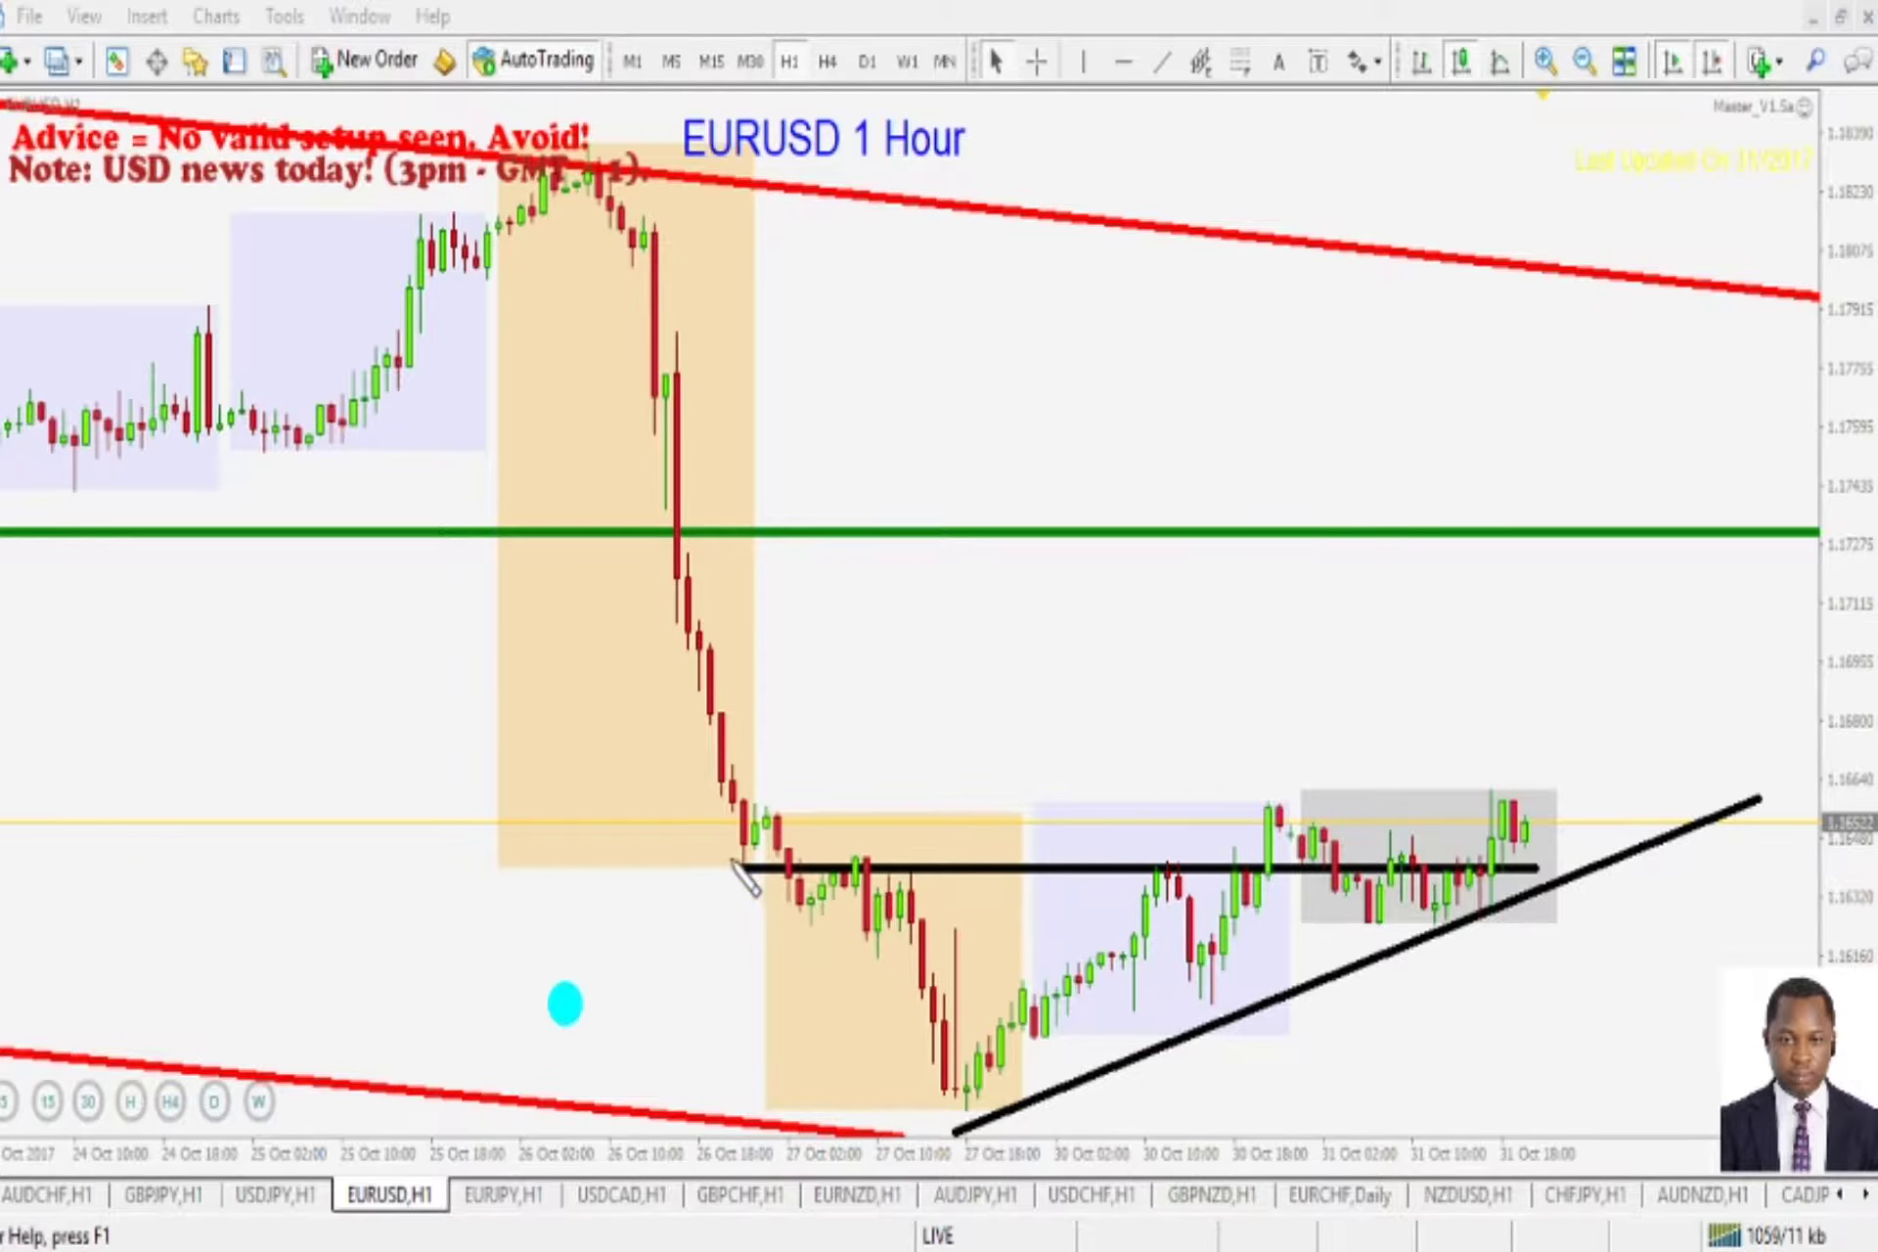
- Highlight the horizontal level and rising trend line, then trace the breakout and pullback in blue with "B" and "P" labels
drag(734, 861, 1264, 867)
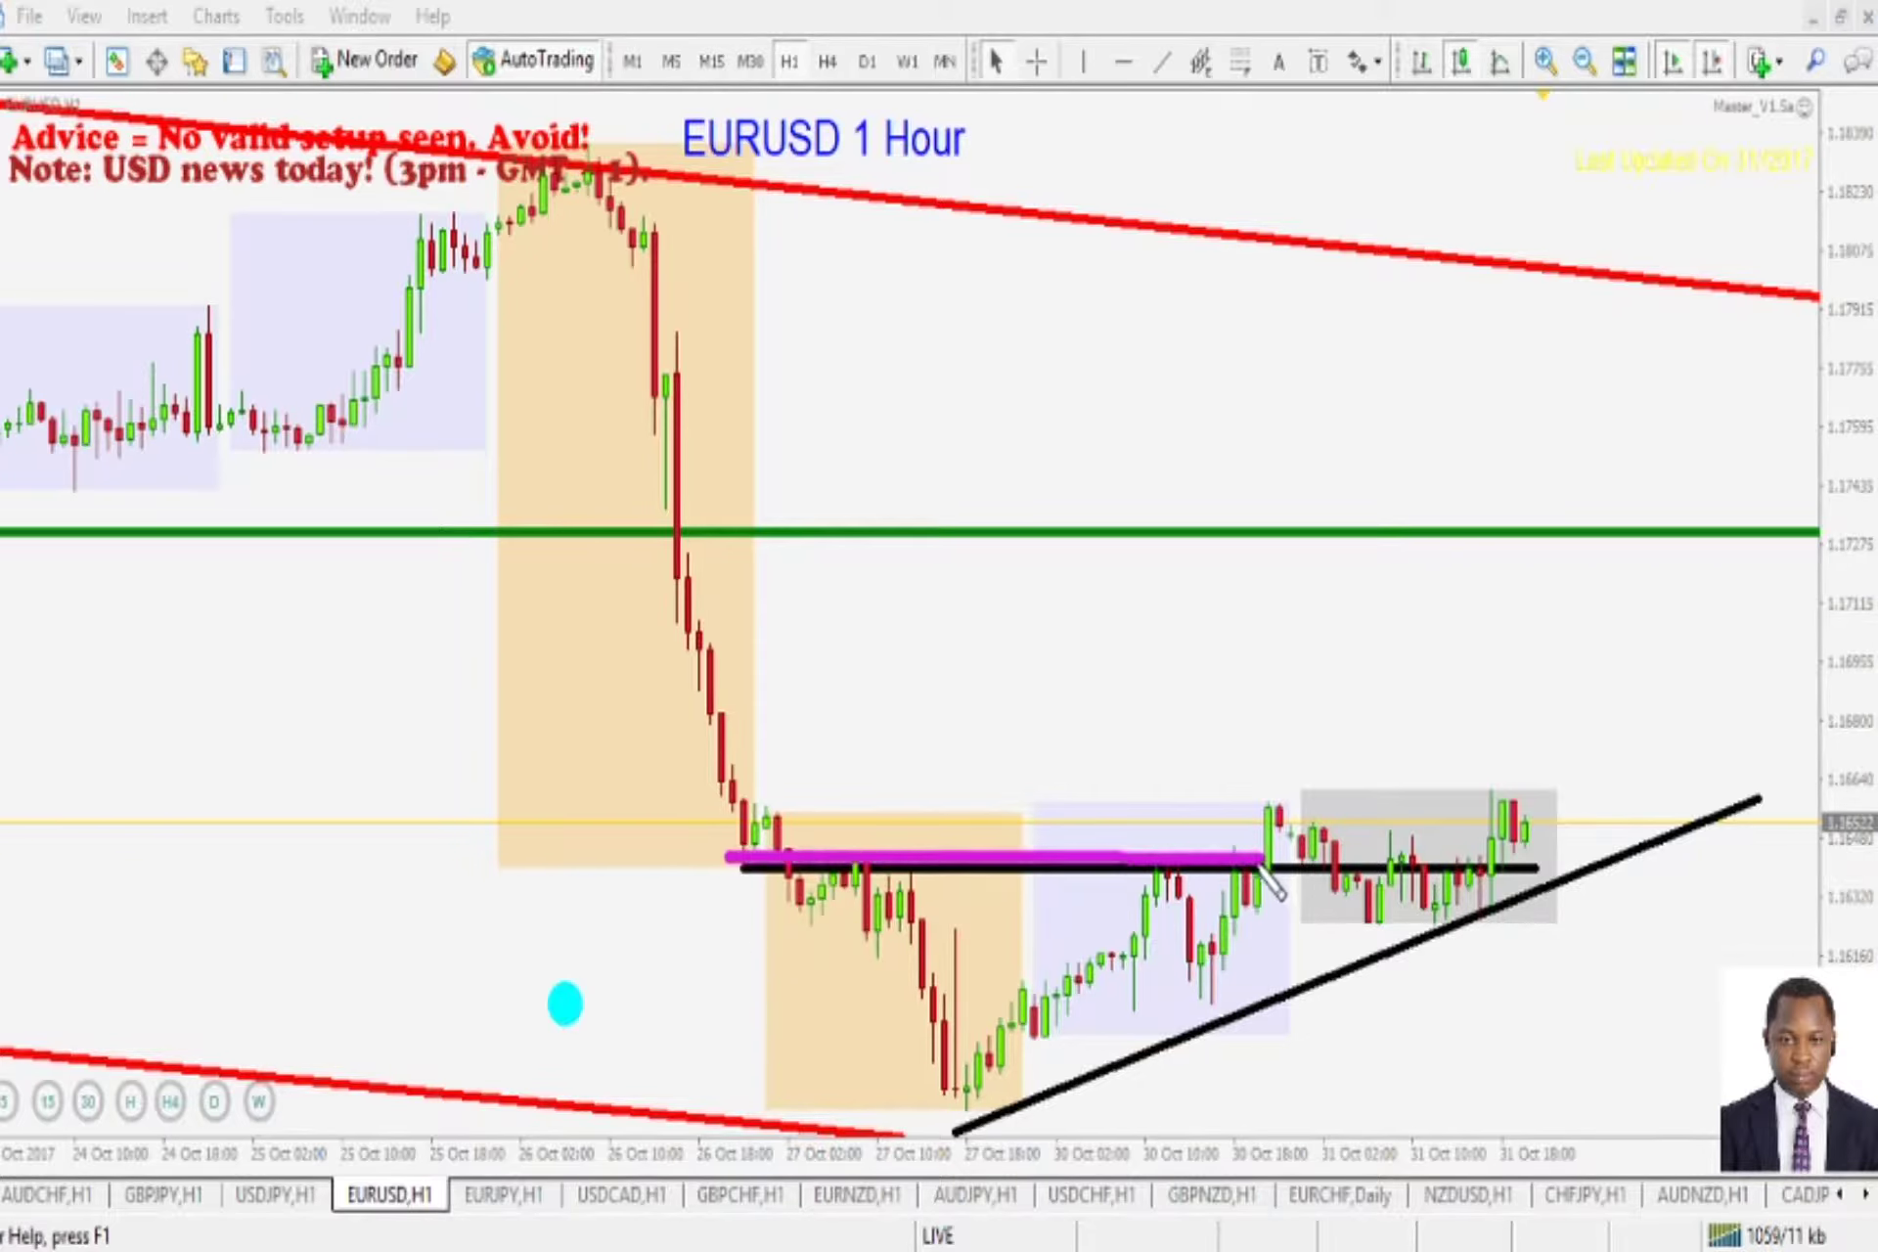
mouse_move(941, 1125)
mouse_down()
mouse_move(1203, 1012)
mouse_move(1095, 1086)
mouse_move(1025, 1111)
mouse_move(1257, 1008)
mouse_move(1264, 981)
mouse_up()
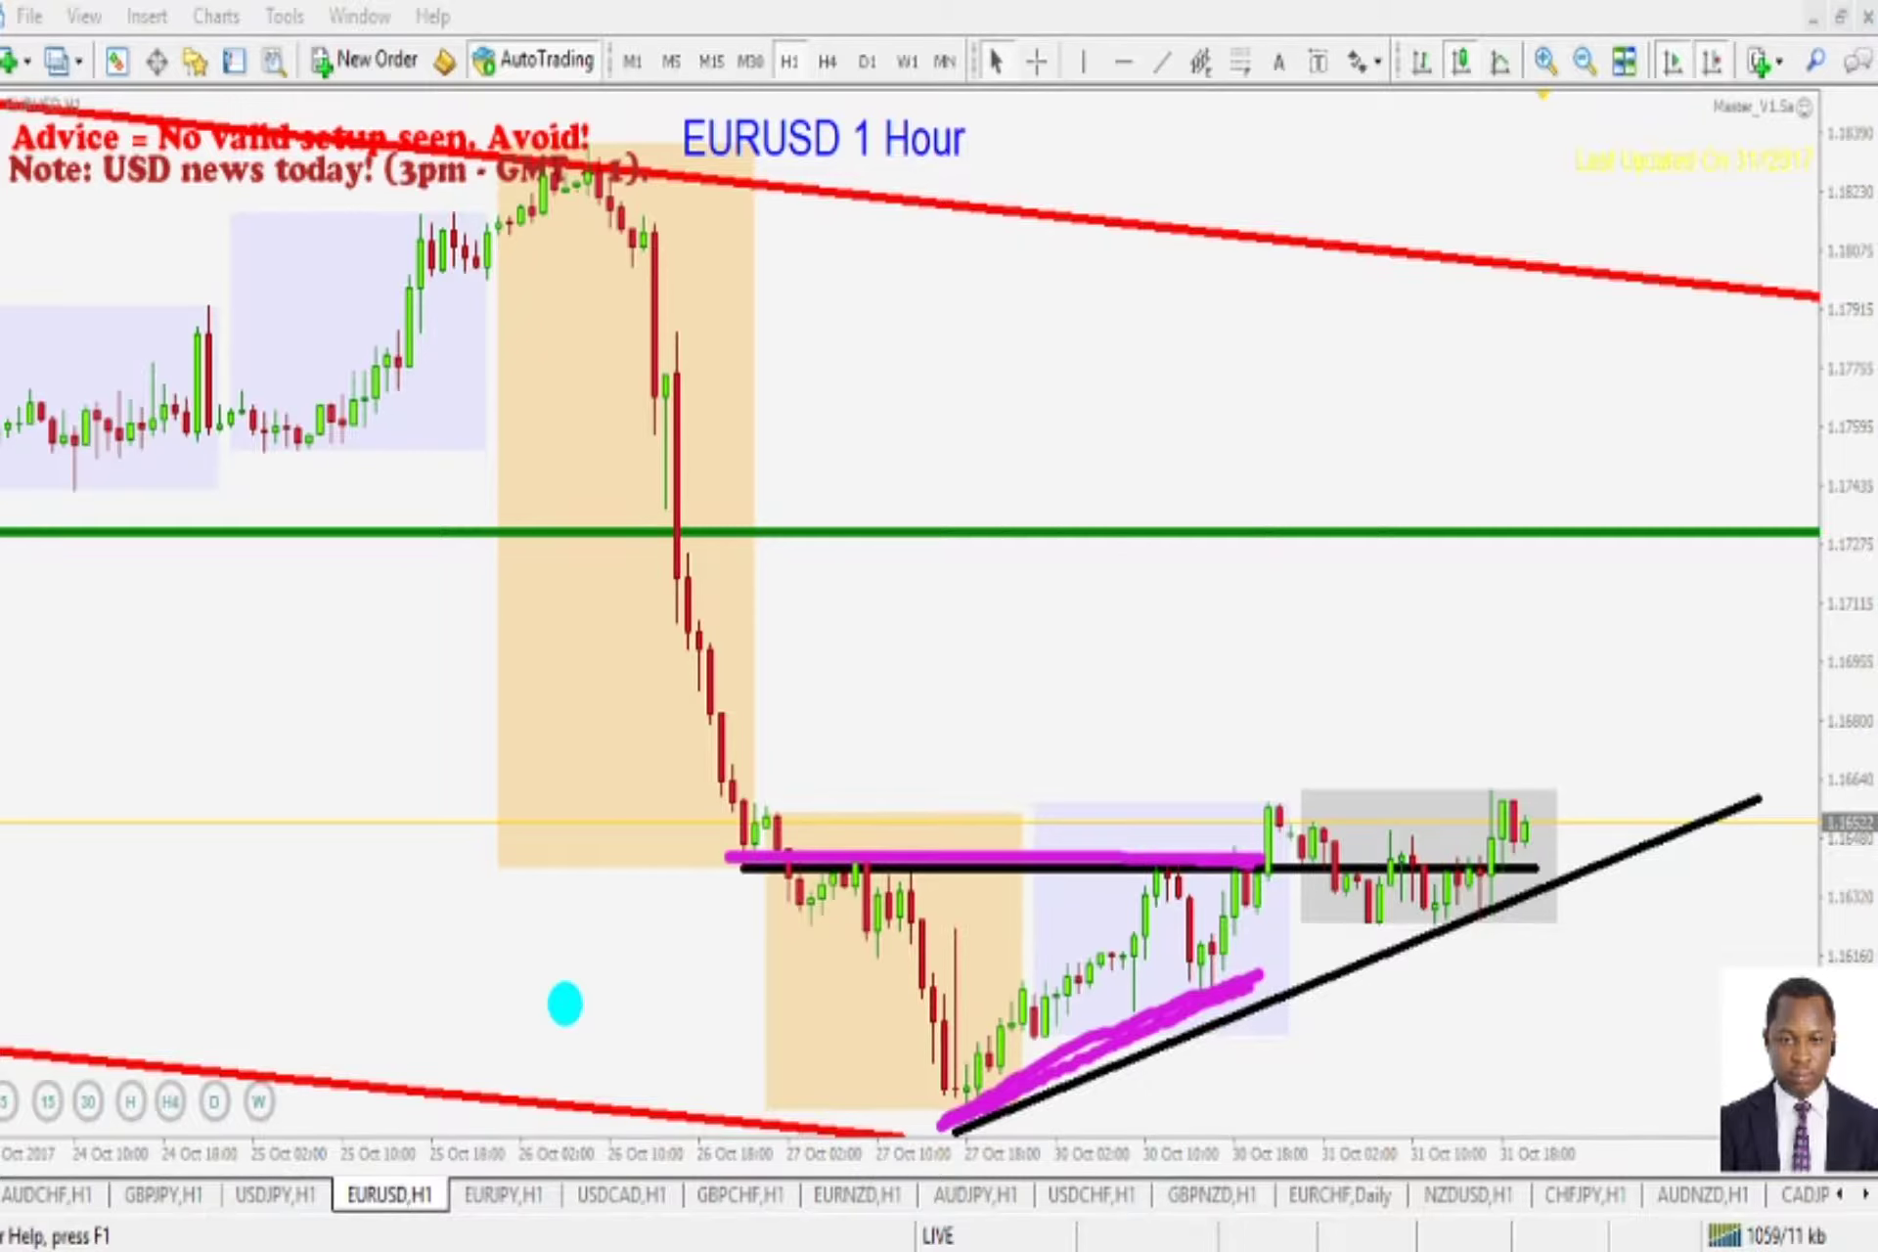
drag(1252, 925, 1281, 798)
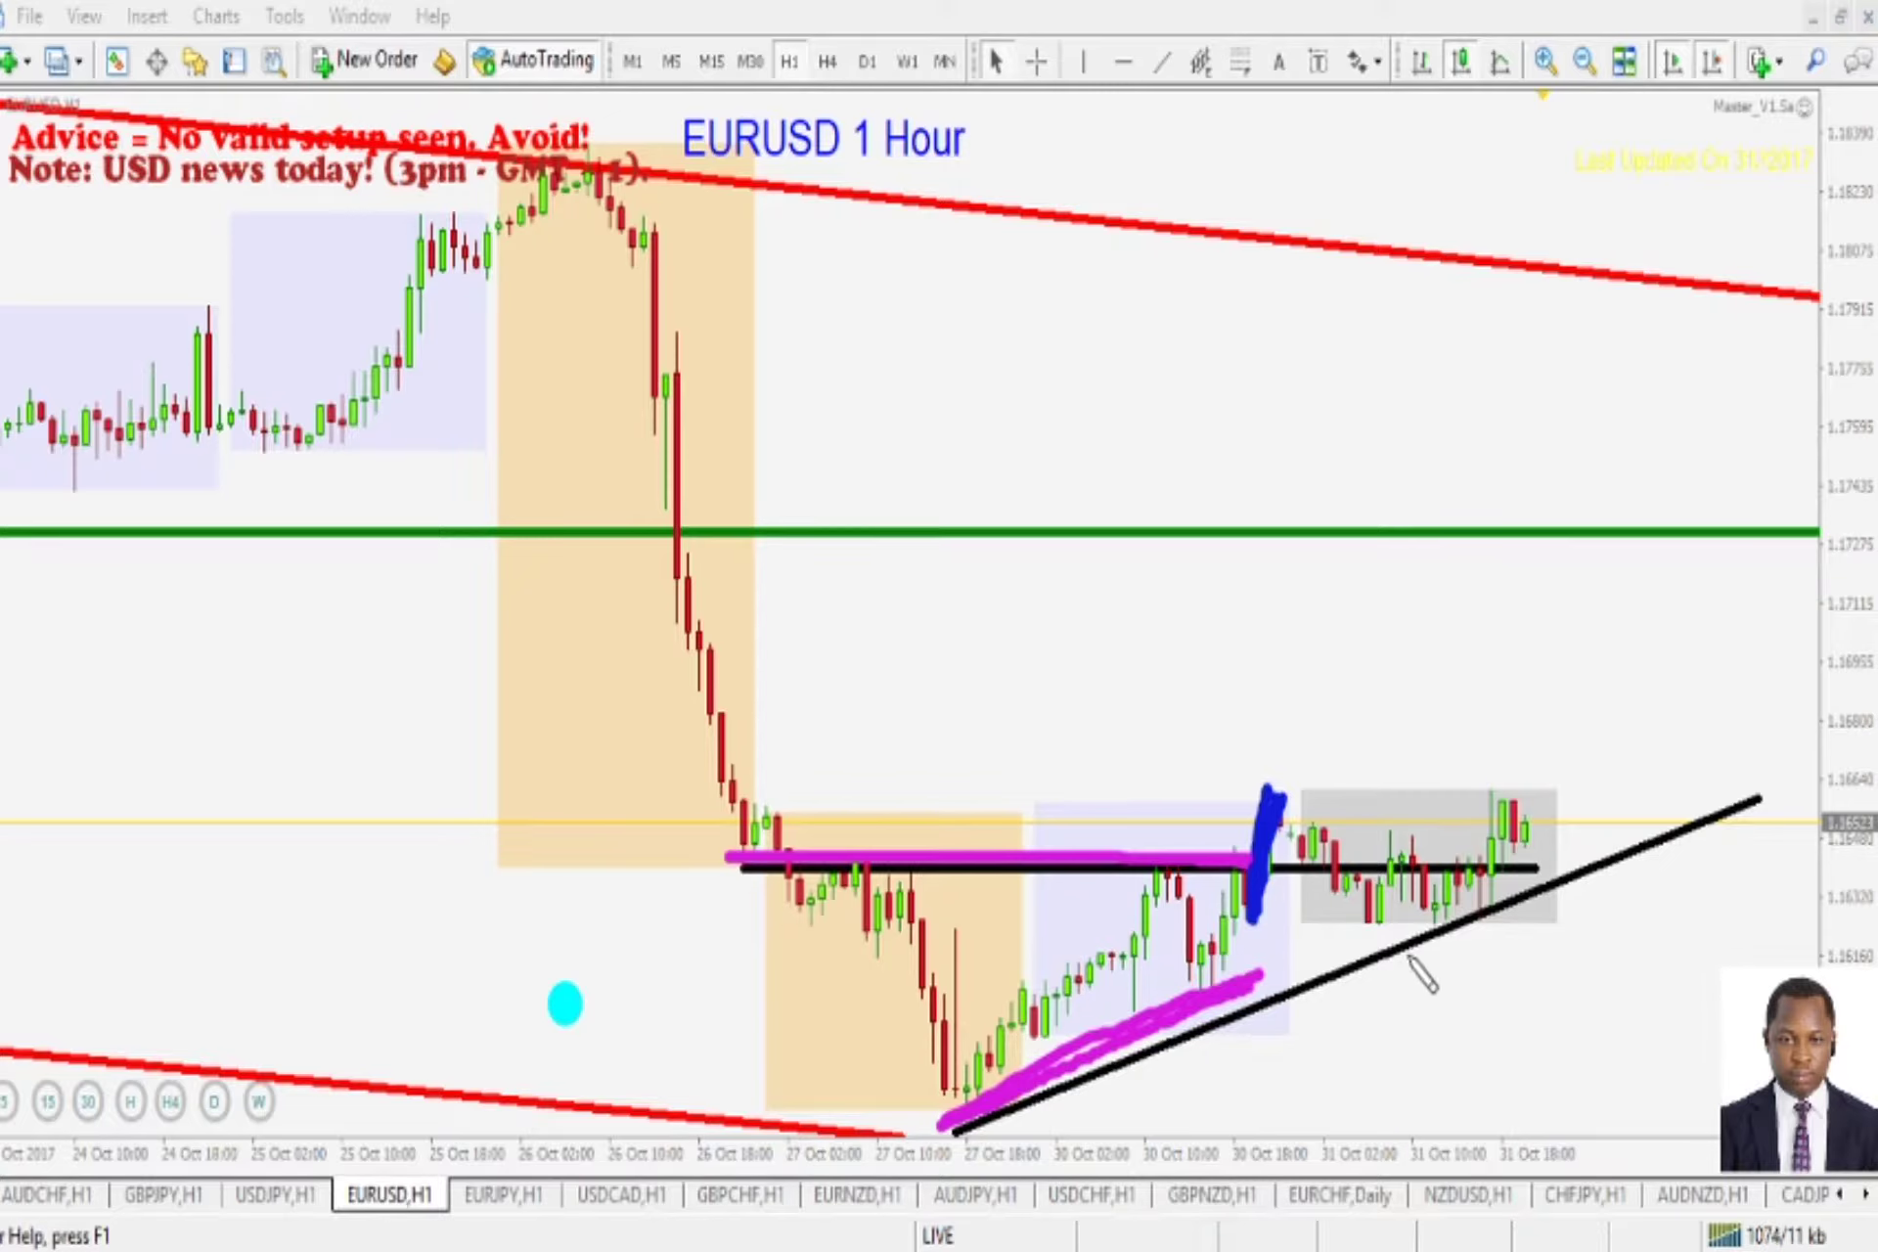
drag(1281, 798, 1335, 878)
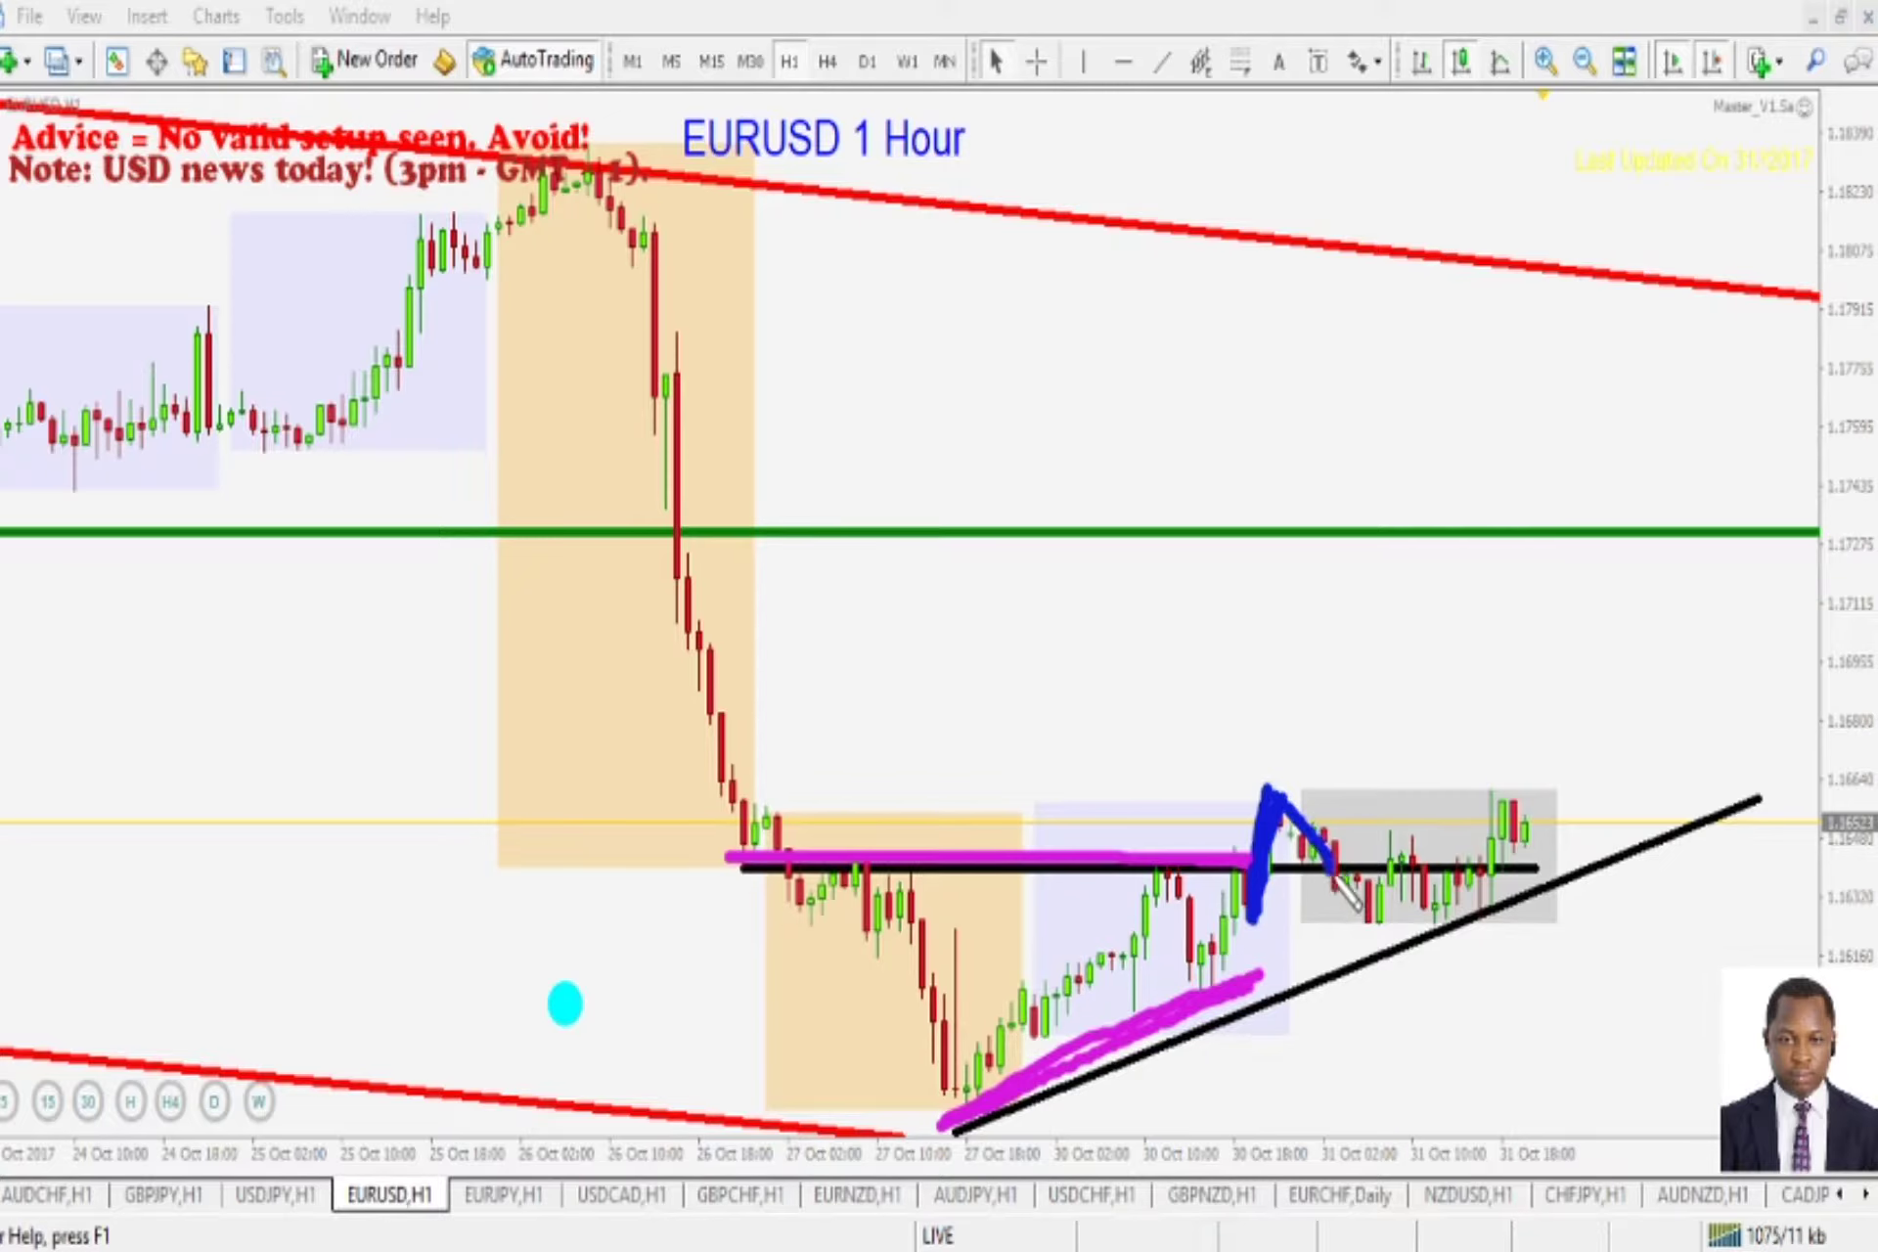
drag(1235, 698, 1236, 769)
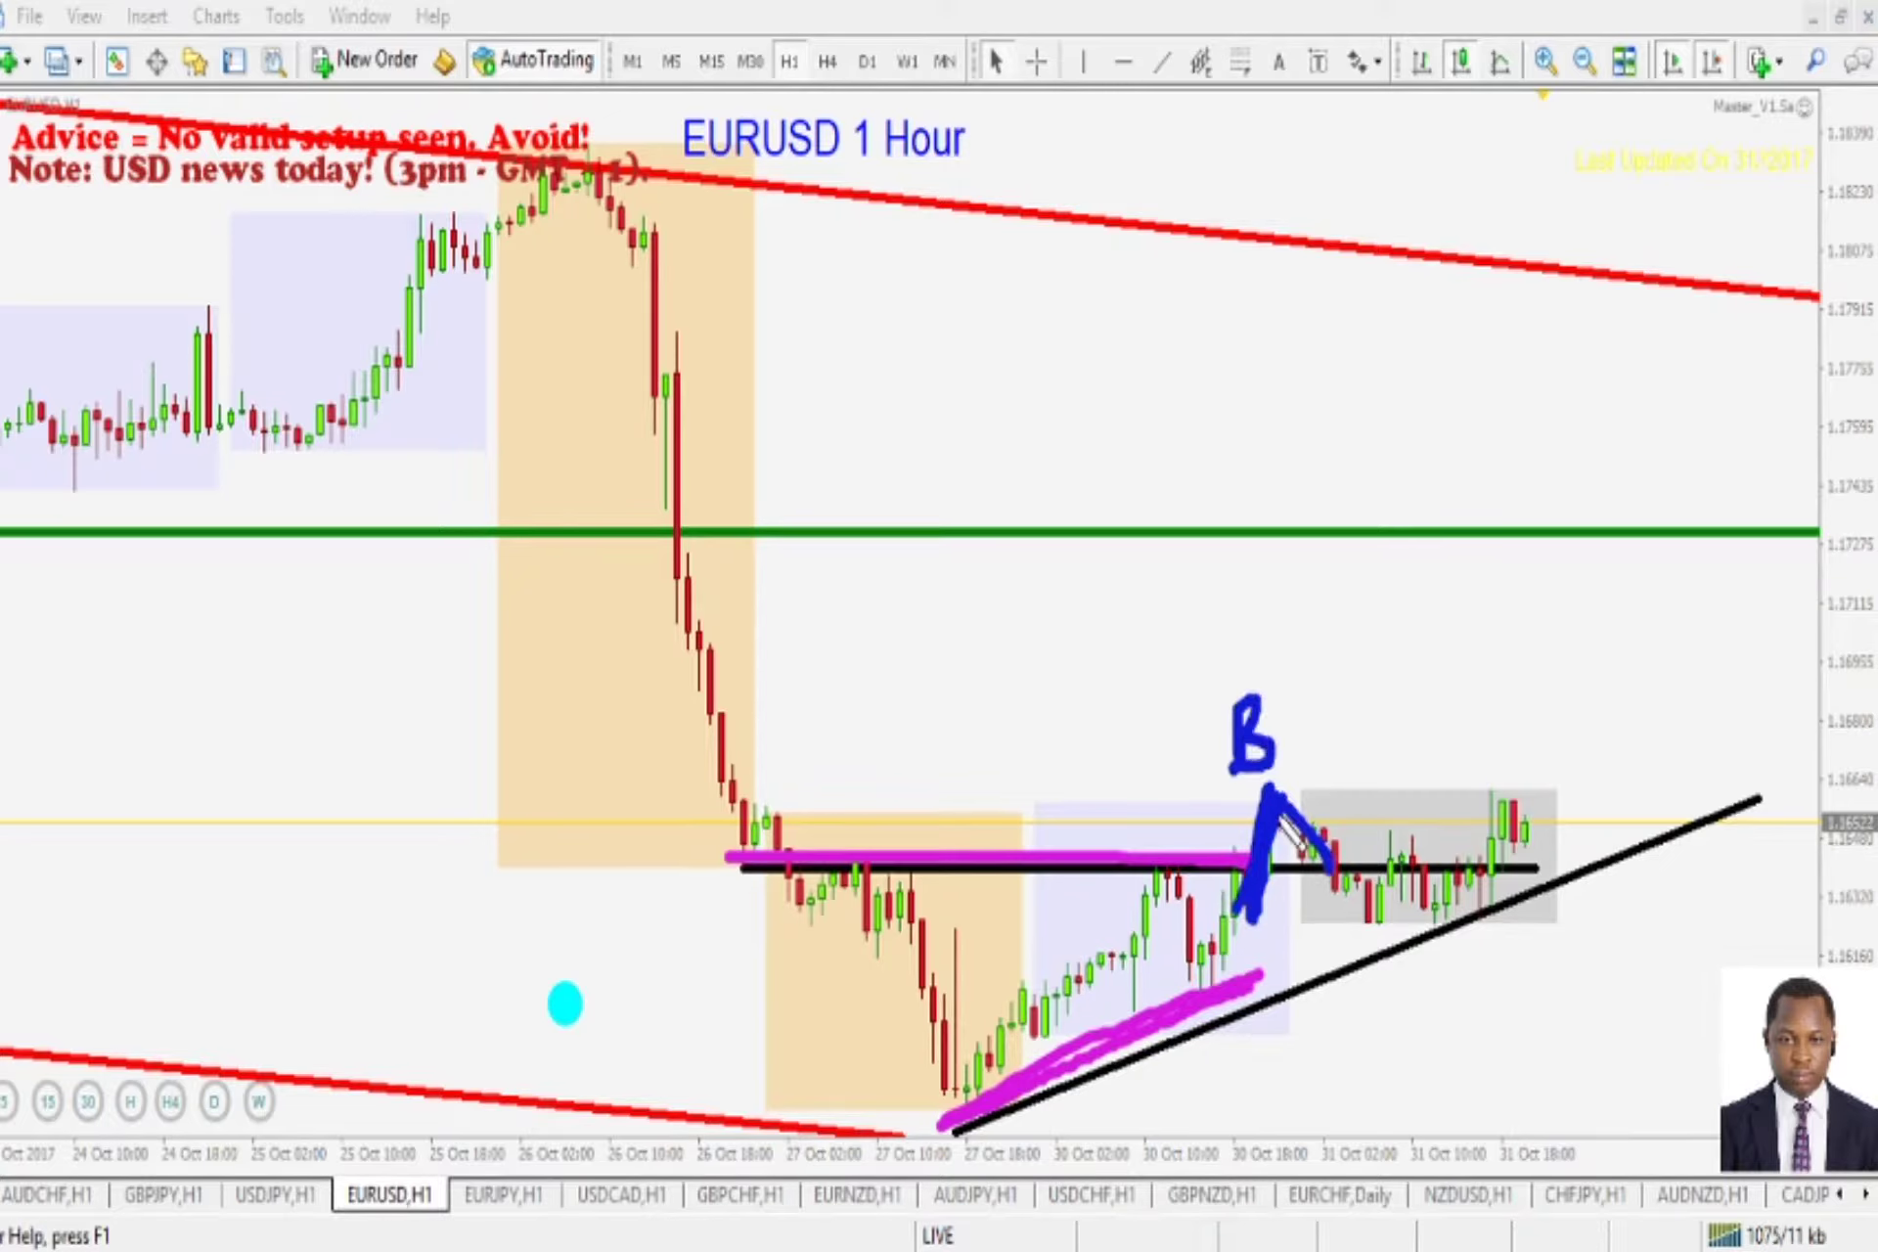
mouse_move(1334, 883)
mouse_down()
mouse_move(1330, 983)
mouse_move(1340, 939)
mouse_move(1328, 978)
mouse_move(1350, 968)
mouse_up()
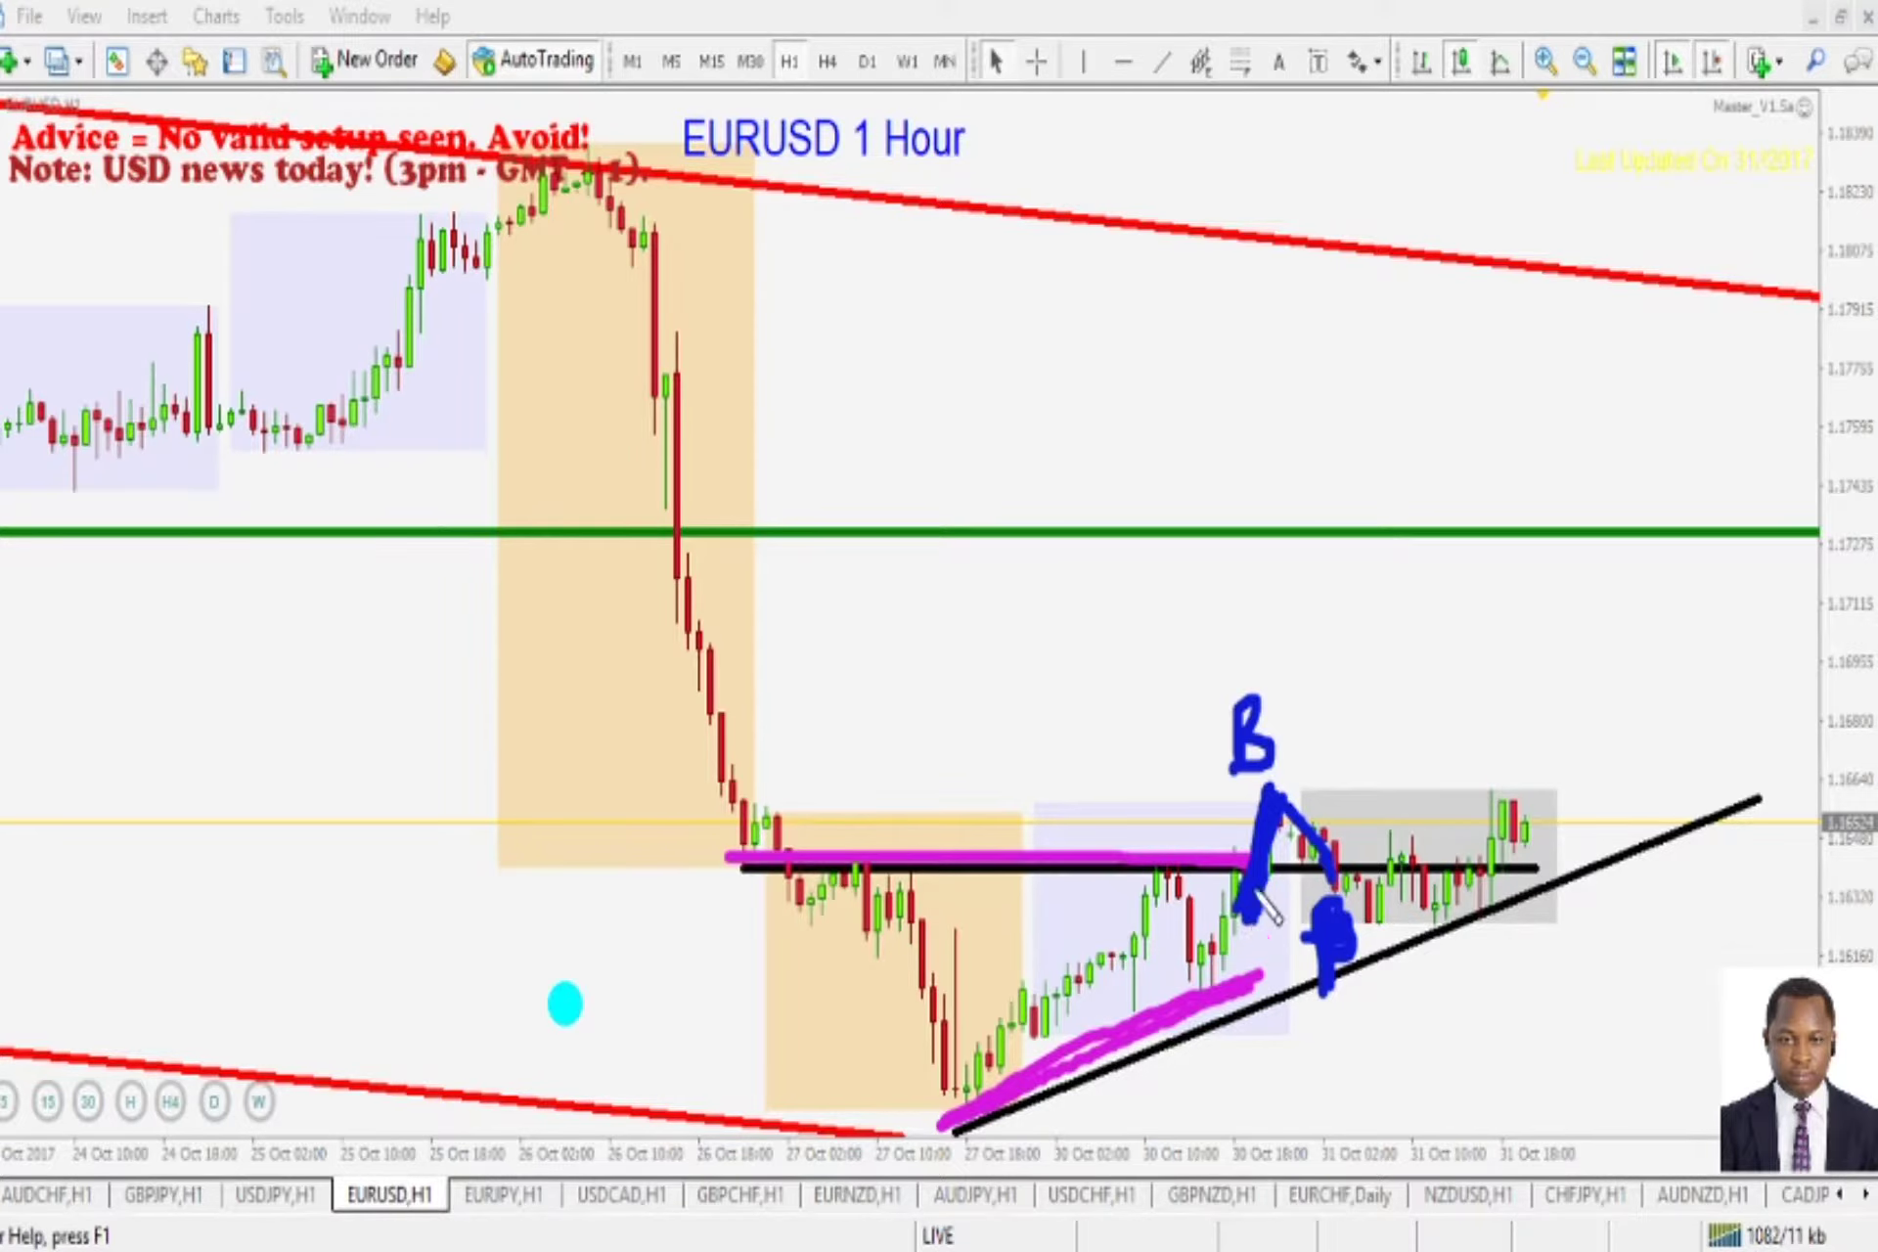
- Write "Tokyo" above the latest candles, underline it twice, and clear all pen marks
drag(1296, 389, 1295, 422)
mouse_move(1267, 371)
mouse_down()
mouse_move(1327, 358)
mouse_move(1350, 390)
mouse_move(1462, 382)
mouse_move(1479, 450)
mouse_move(1514, 430)
mouse_up()
drag(1259, 469, 1526, 474)
mouse_move(1262, 521)
mouse_down()
mouse_move(1517, 509)
mouse_move(1526, 484)
mouse_up()
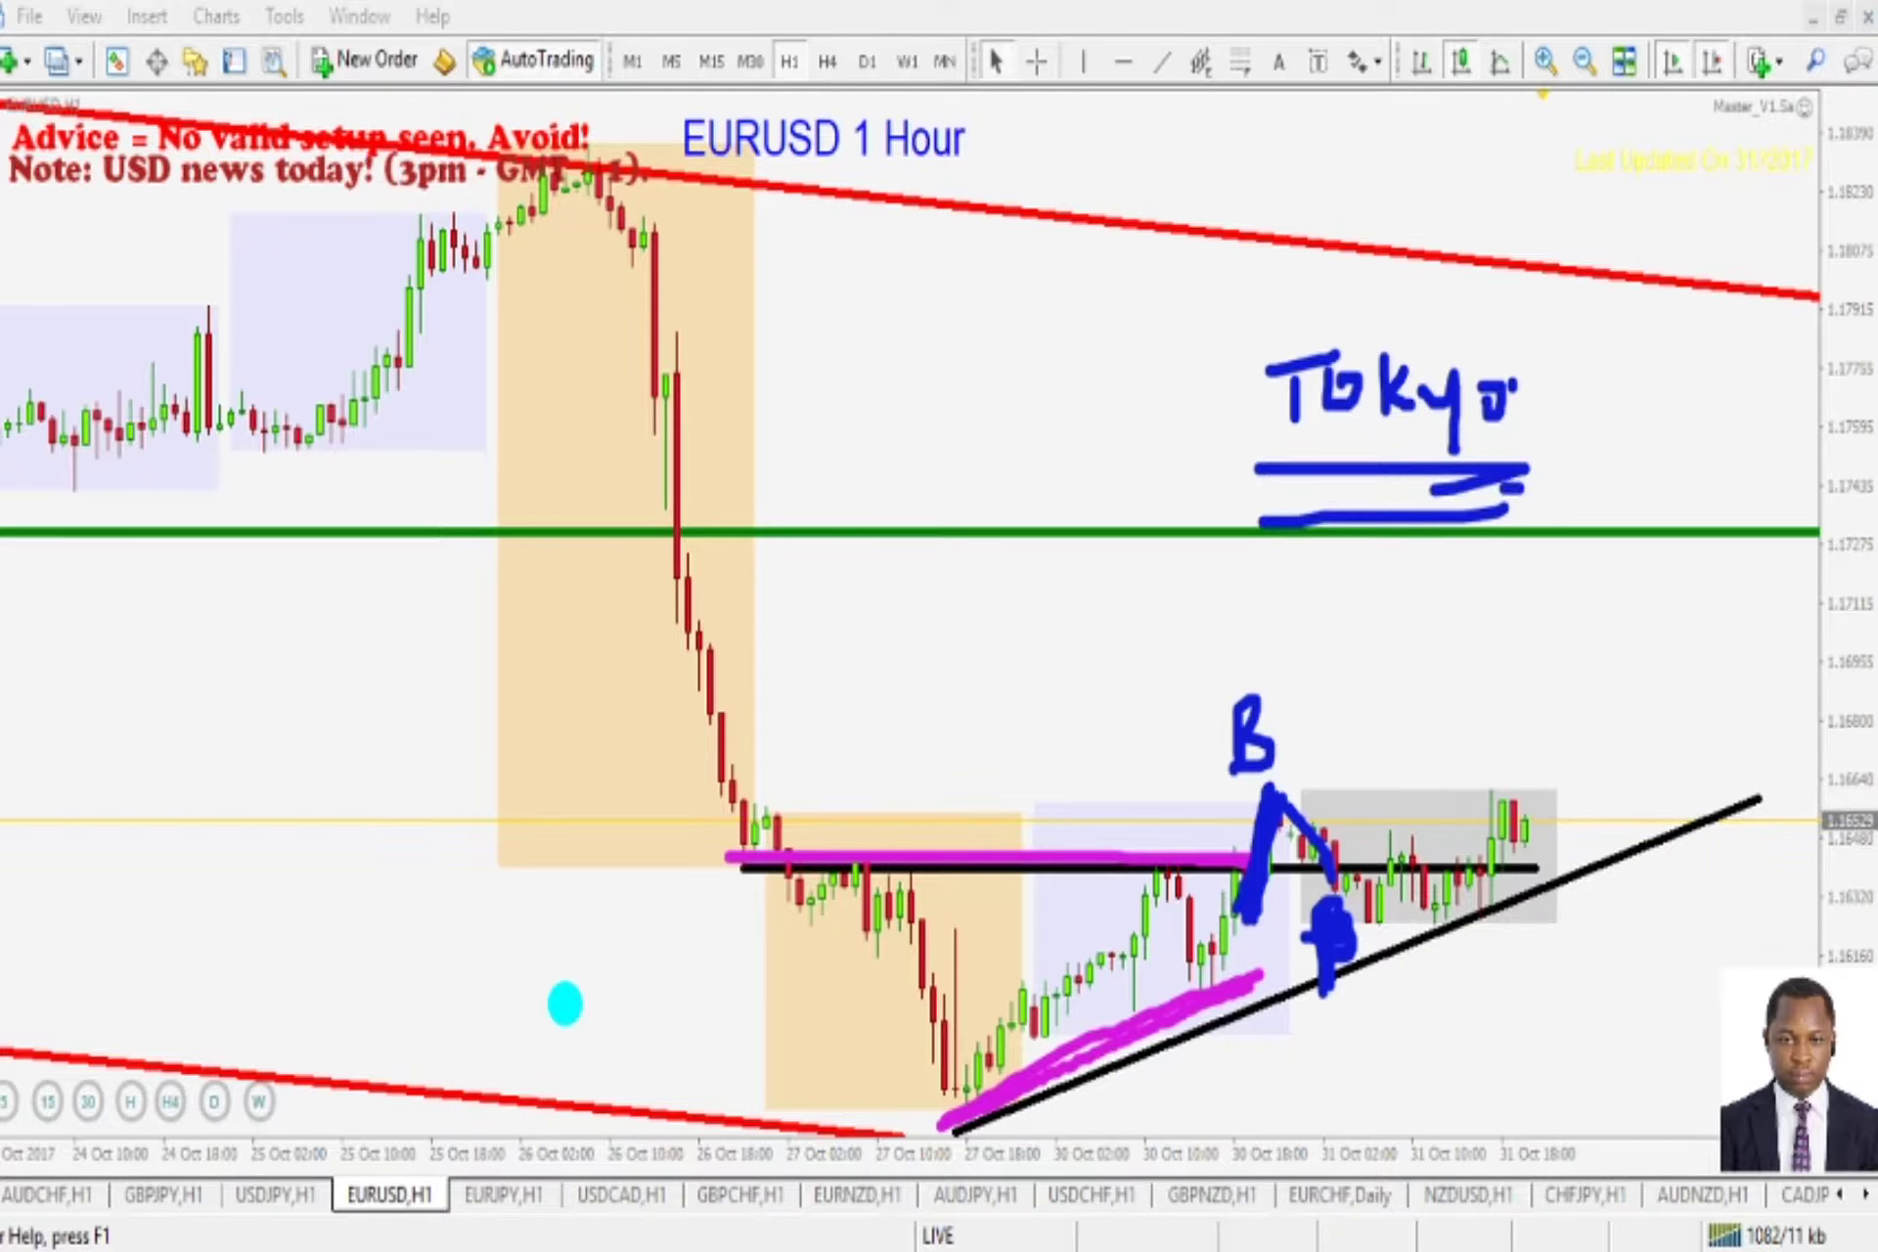
key(e)
- Retrace the breakout and pullback at the horizontal level, draw two crosses beyond the latest candle, and clear the pen marks
mouse_move(1240, 936)
mouse_down()
mouse_move(1274, 808)
mouse_move(1335, 846)
mouse_move(1314, 851)
mouse_up()
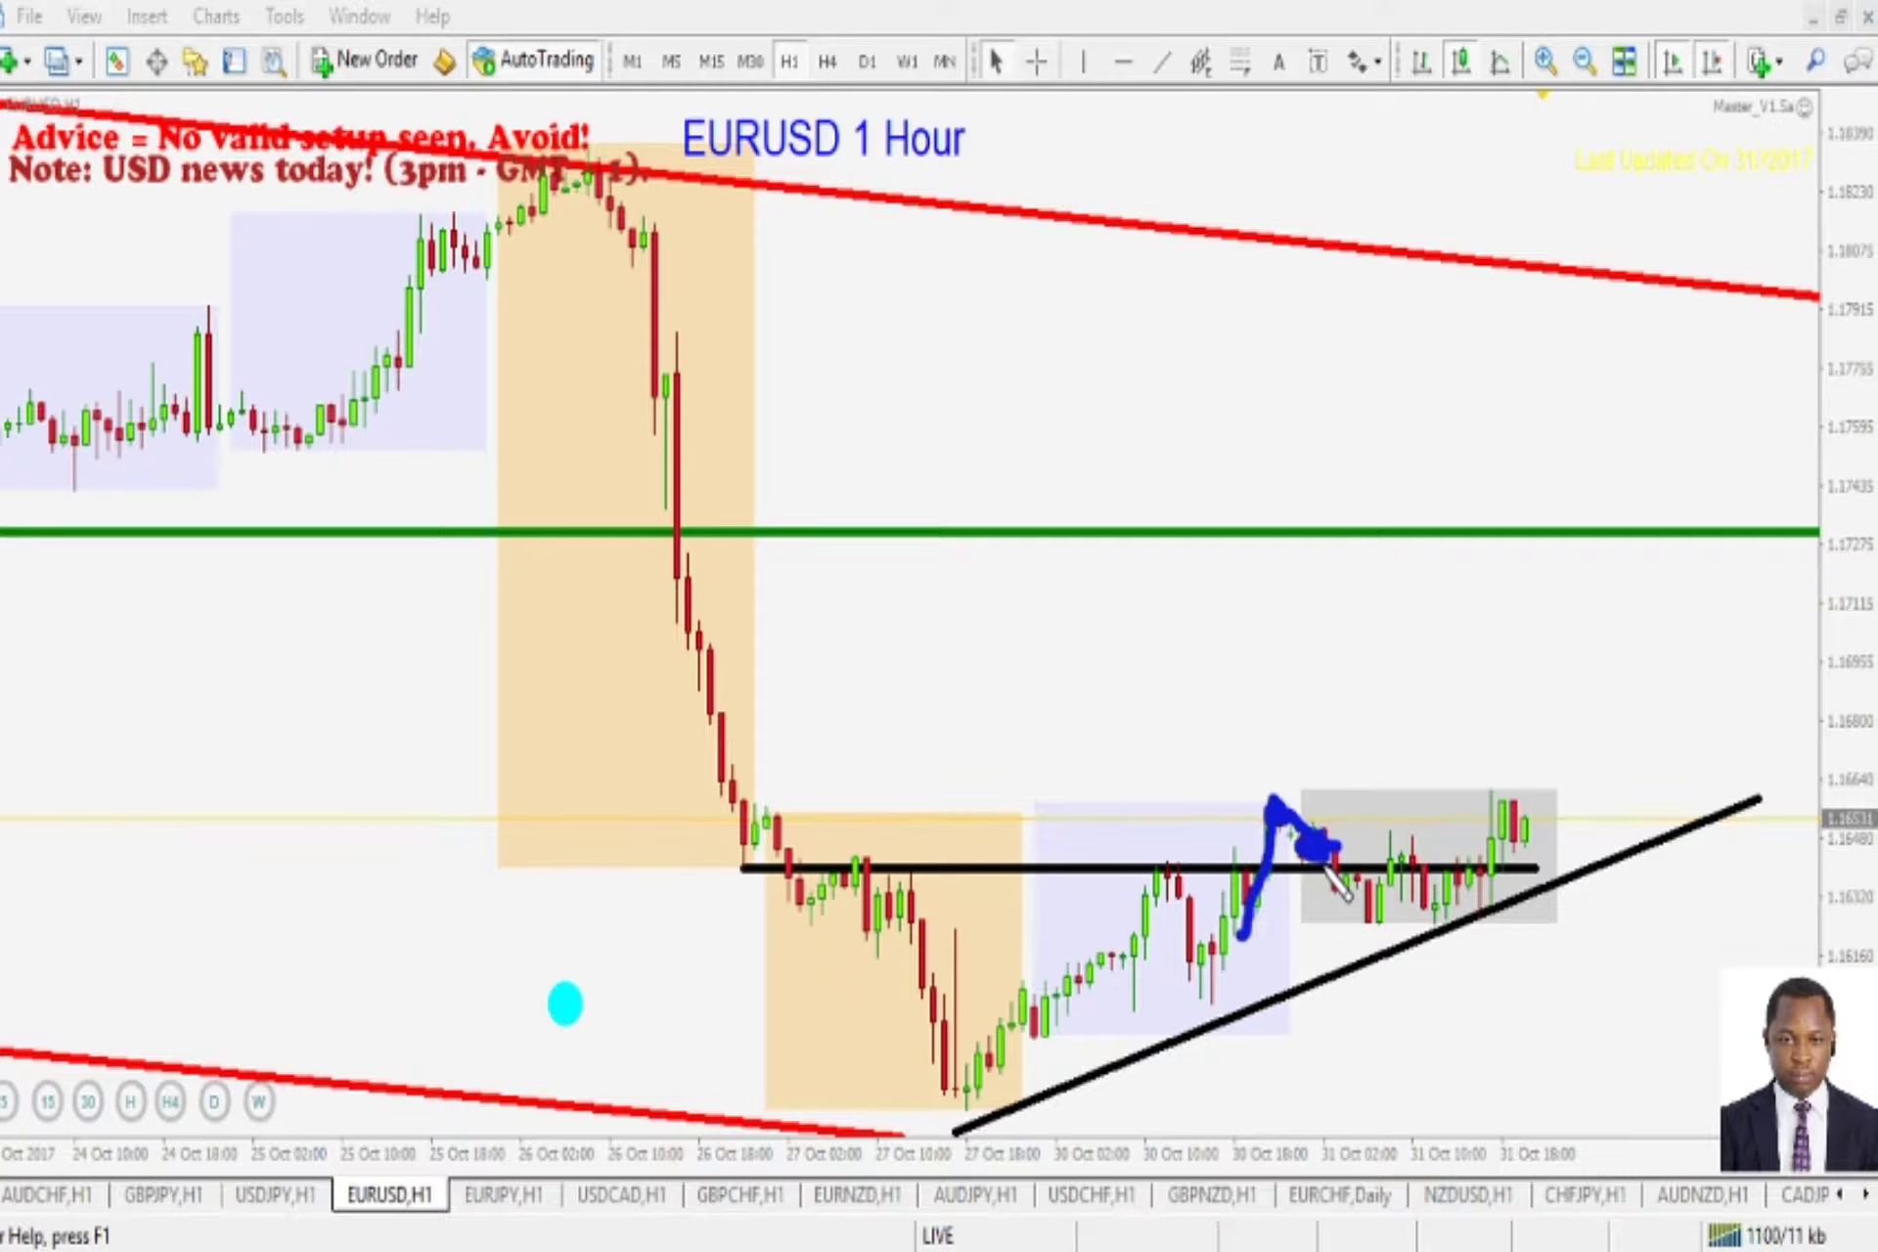
mouse_move(1251, 922)
mouse_down()
mouse_move(1289, 827)
mouse_move(1324, 873)
mouse_up()
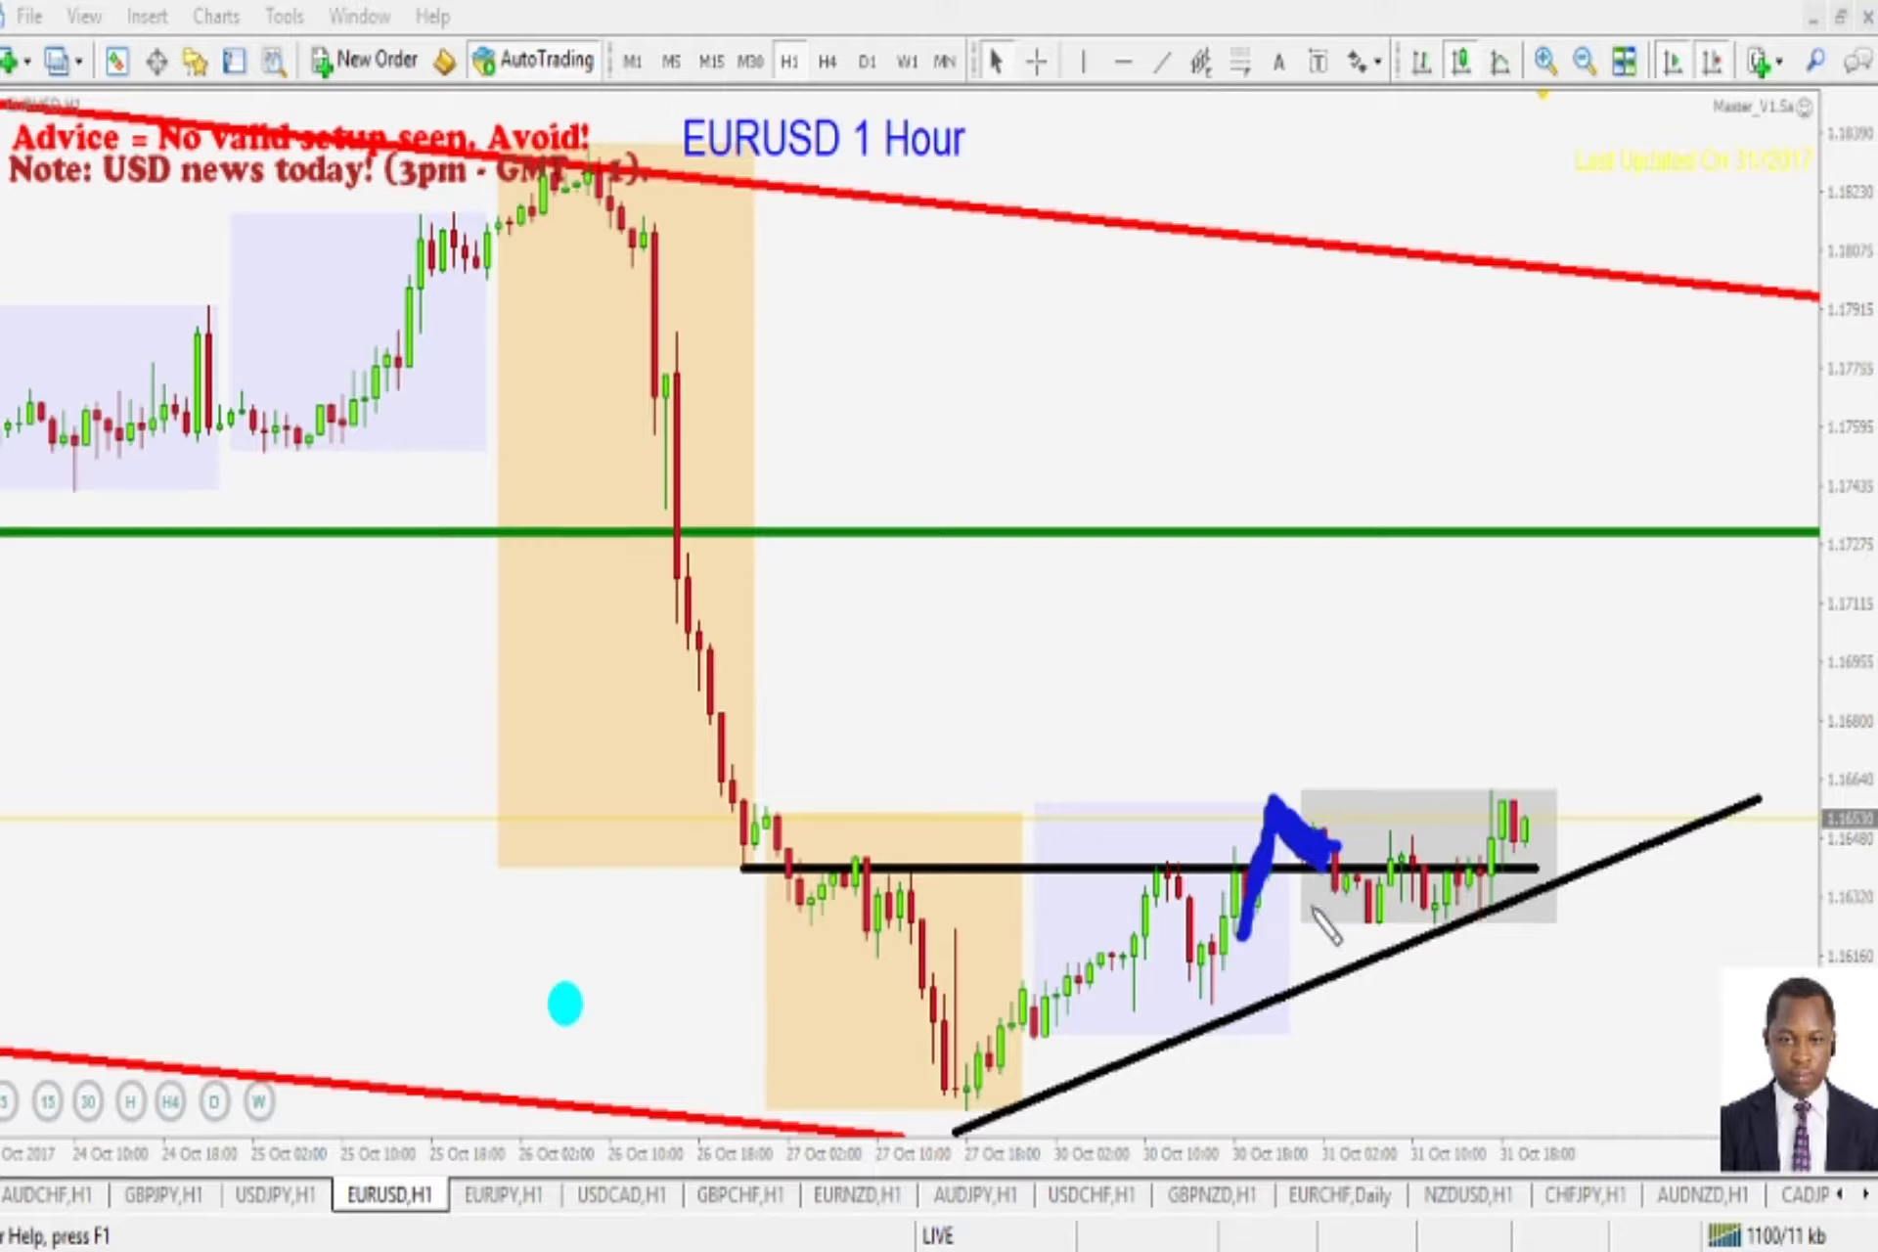
drag(1565, 771, 1733, 861)
mouse_move(1672, 781)
mouse_down()
mouse_move(1629, 888)
mouse_move(1814, 849)
mouse_up()
drag(1786, 768, 1730, 866)
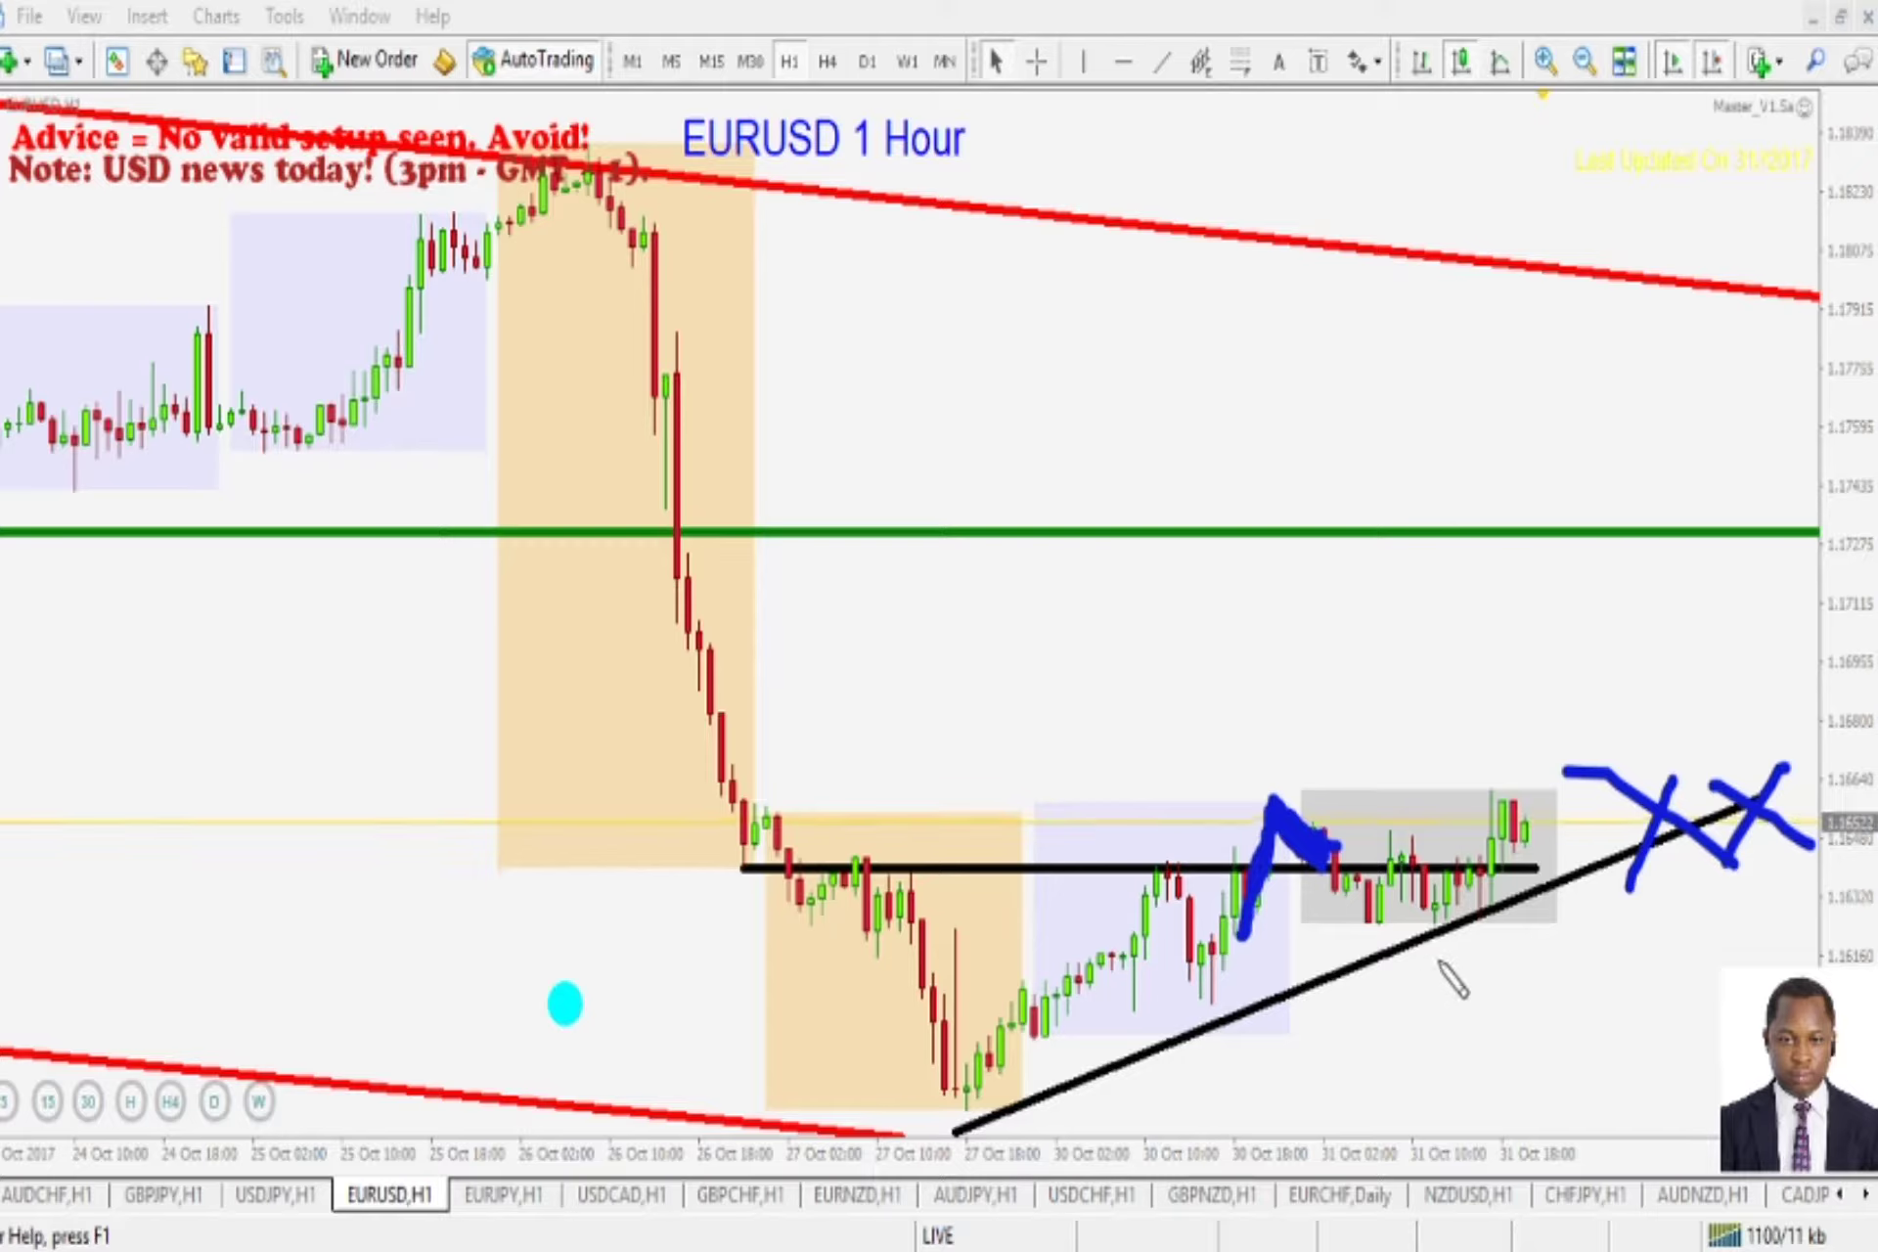
key(e)
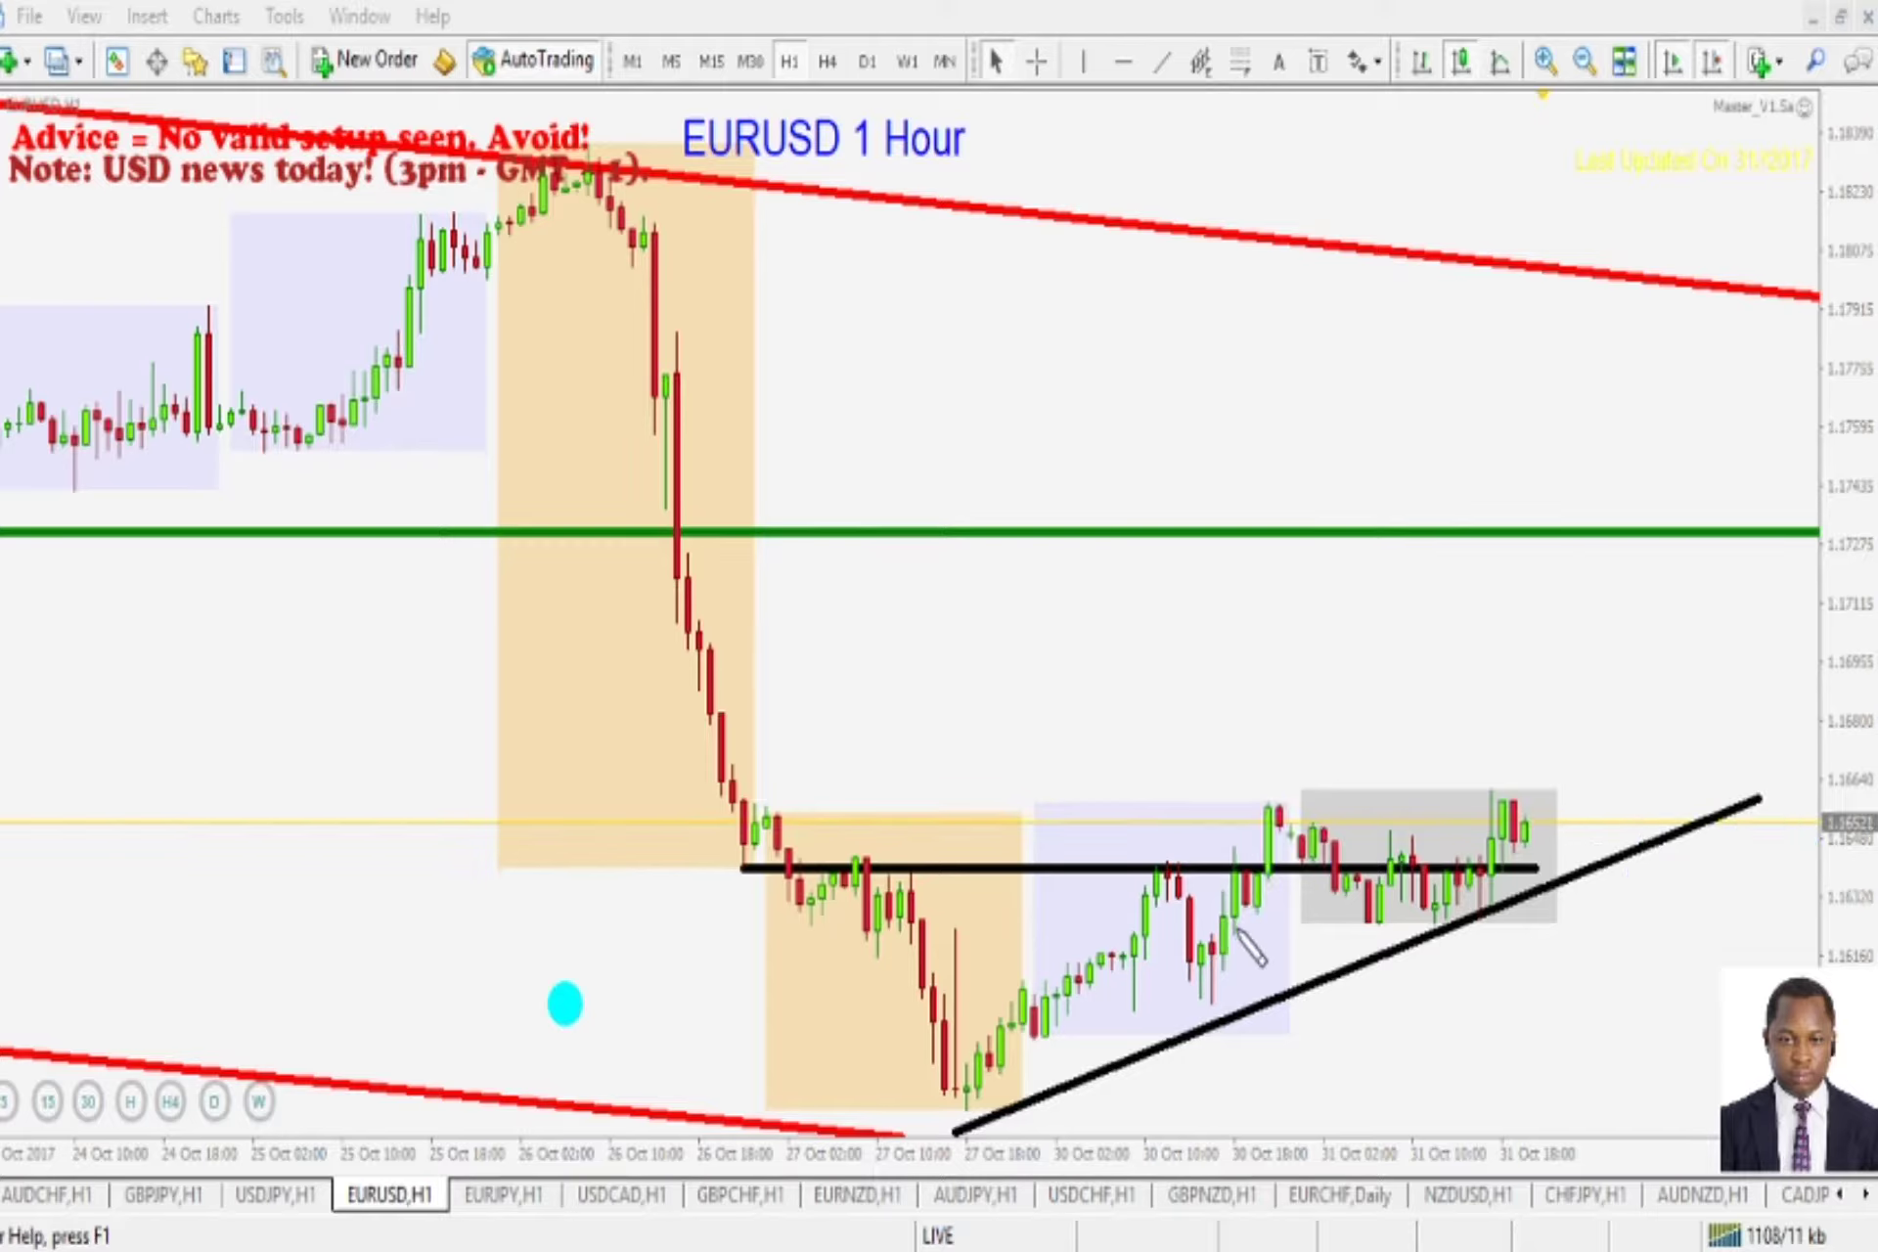
- Trace the breakout again, outline the grey session's candles with a sideways arrow, and draw three crosses beyond them
mouse_move(1226, 947)
mouse_down()
mouse_move(1269, 795)
mouse_move(1345, 875)
mouse_move(1476, 890)
mouse_move(1493, 870)
mouse_move(1546, 922)
mouse_move(1559, 798)
mouse_move(1320, 773)
mouse_move(1317, 927)
mouse_move(1538, 924)
mouse_up()
drag(1577, 794, 1678, 914)
drag(1635, 818, 1569, 931)
drag(1656, 822, 1722, 895)
mouse_move(1751, 832)
mouse_down()
mouse_move(1698, 922)
mouse_move(1774, 851)
mouse_move(1793, 905)
mouse_up()
drag(1772, 829, 1756, 925)
- Underline the "EURUSD 1 Hour" title in blue and clear the pen marks
drag(665, 180, 876, 180)
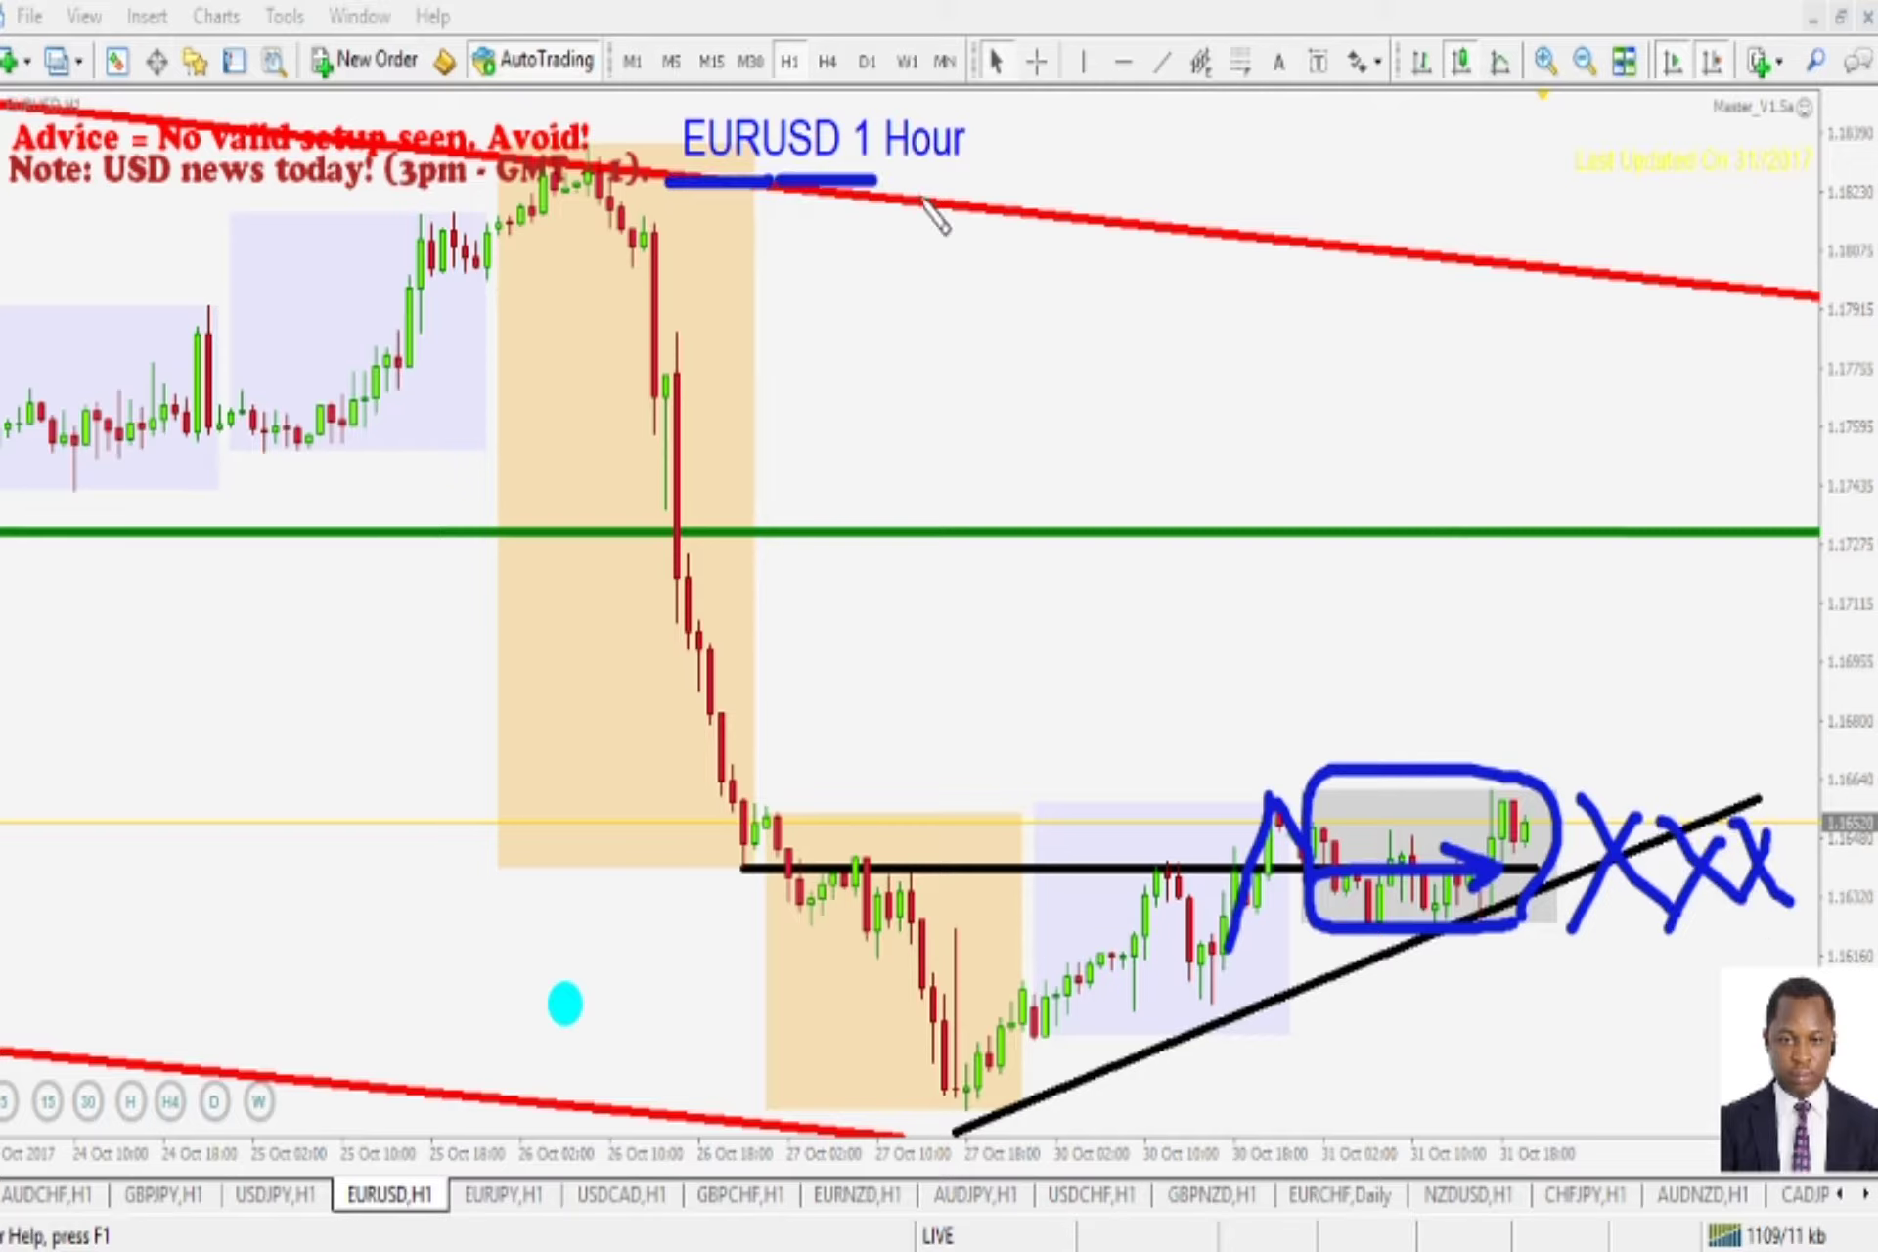
drag(638, 180, 949, 180)
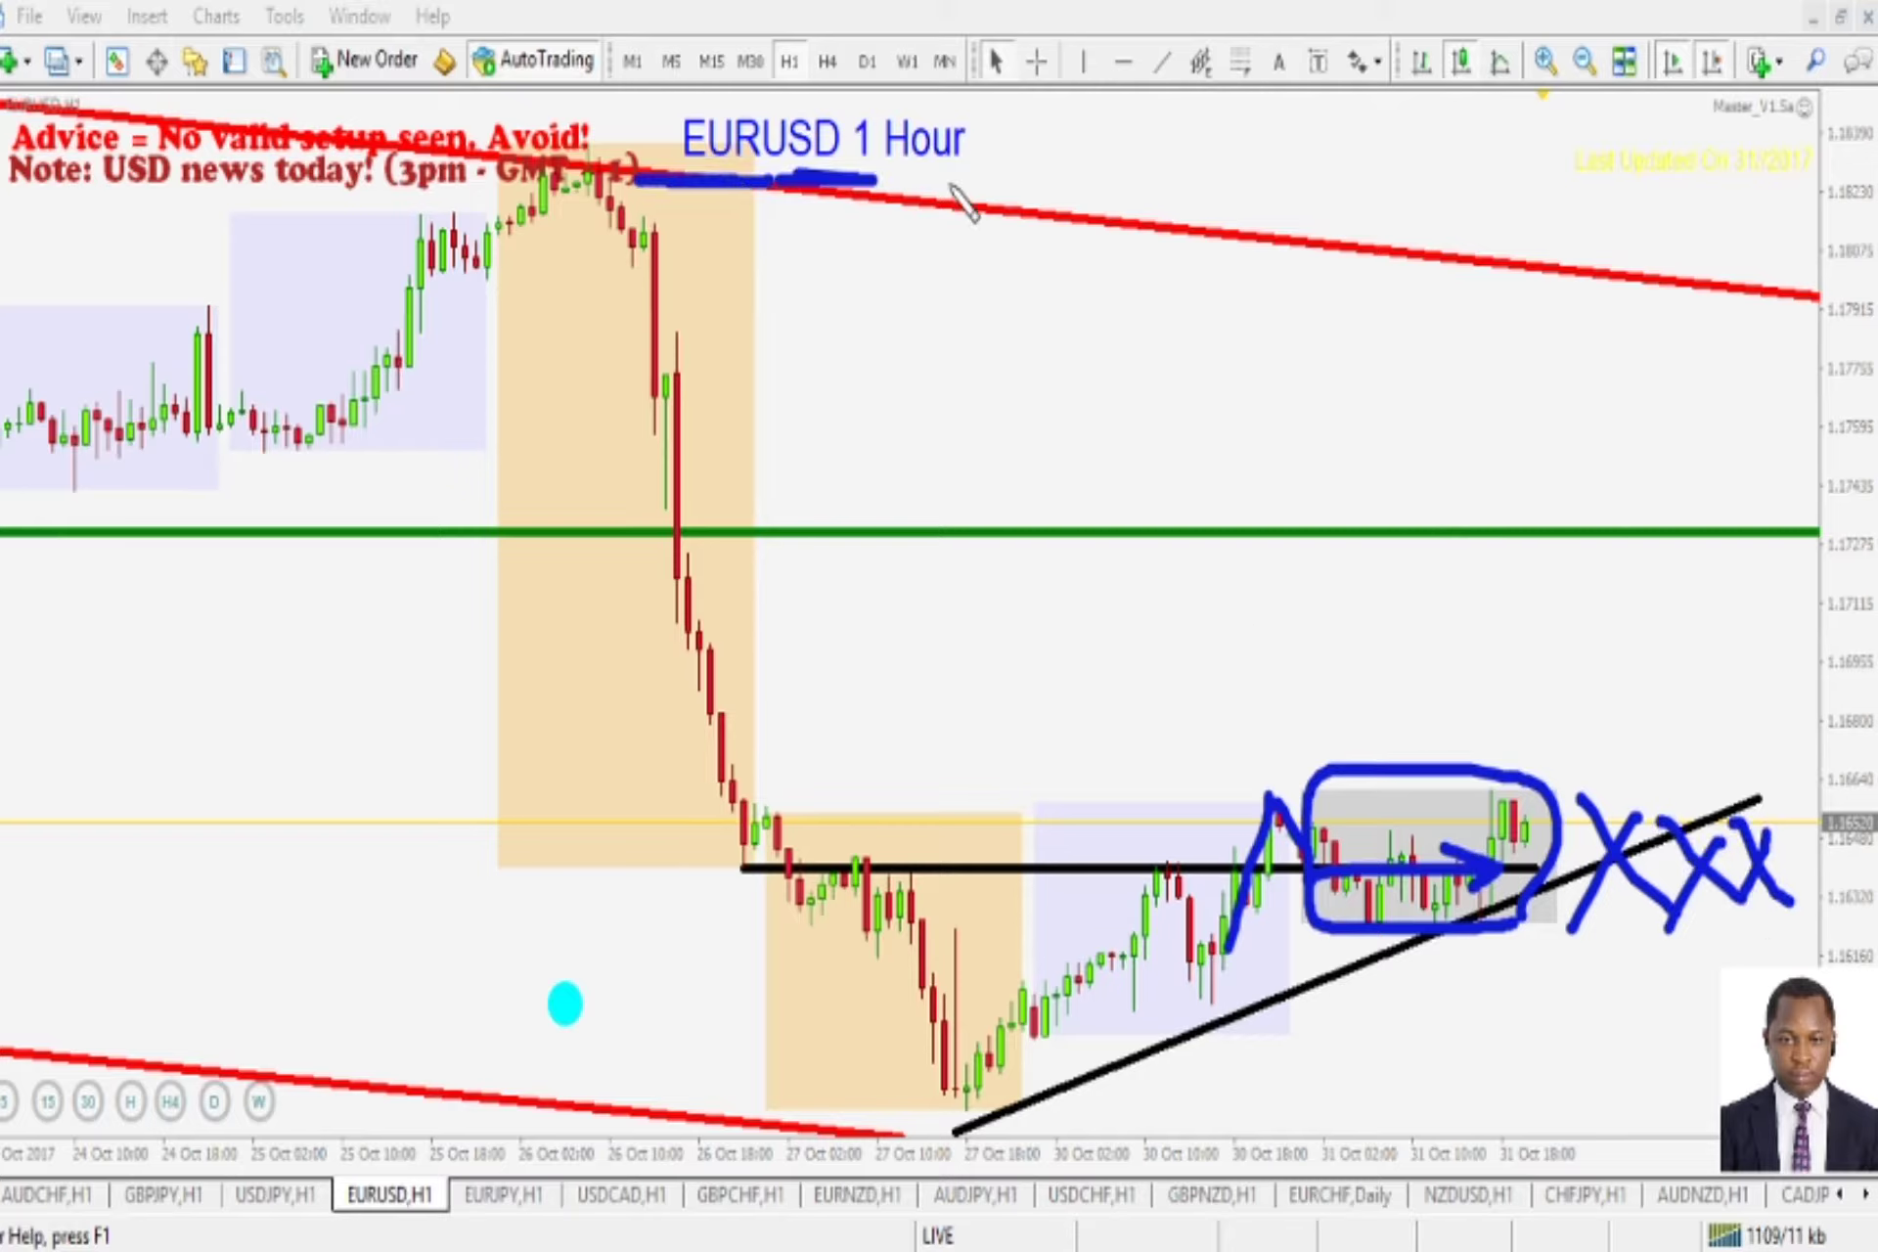
key(e)
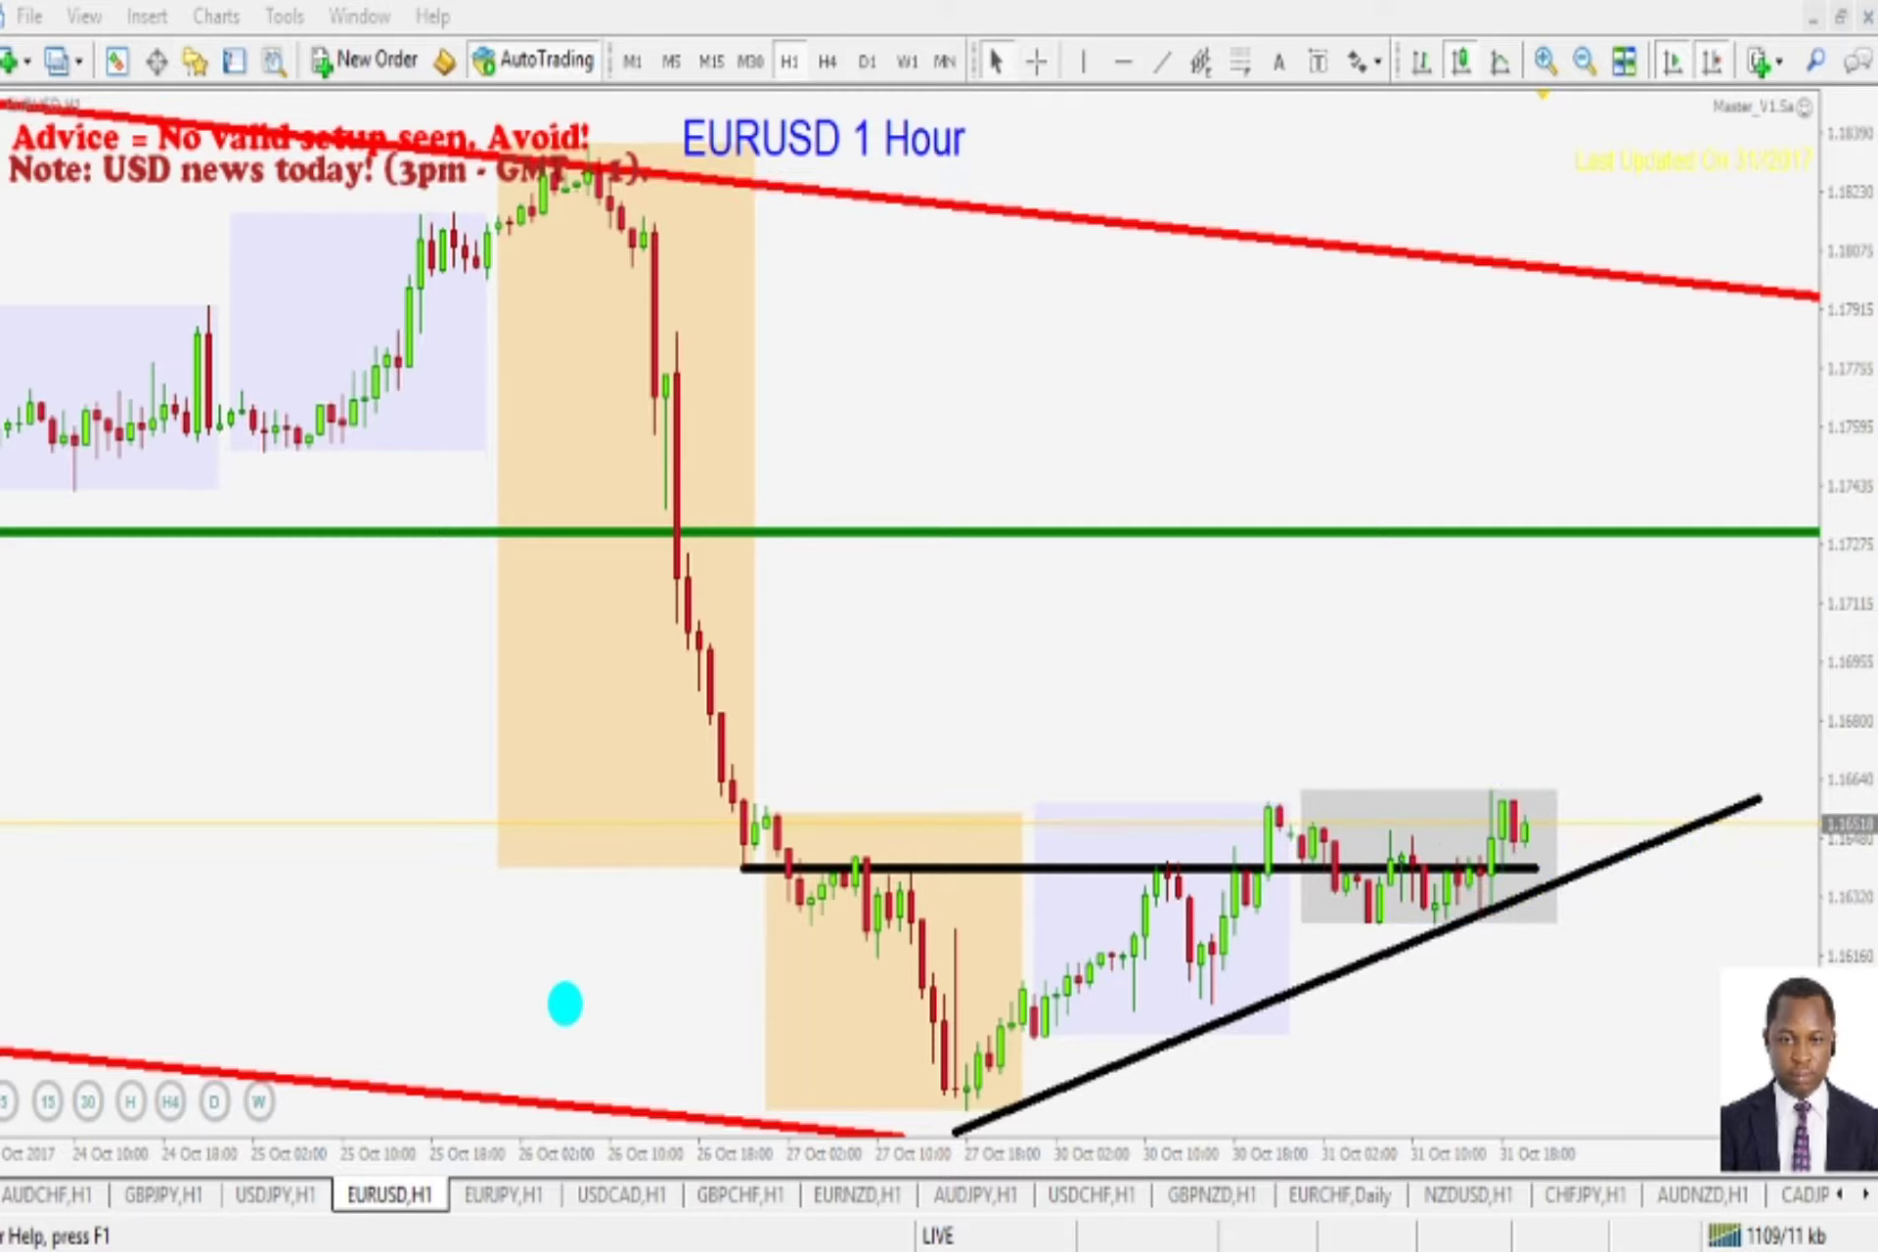
- Move both ends of the horizontal black line to form the rising channel's upper boundary along the recent highs
click(1534, 871)
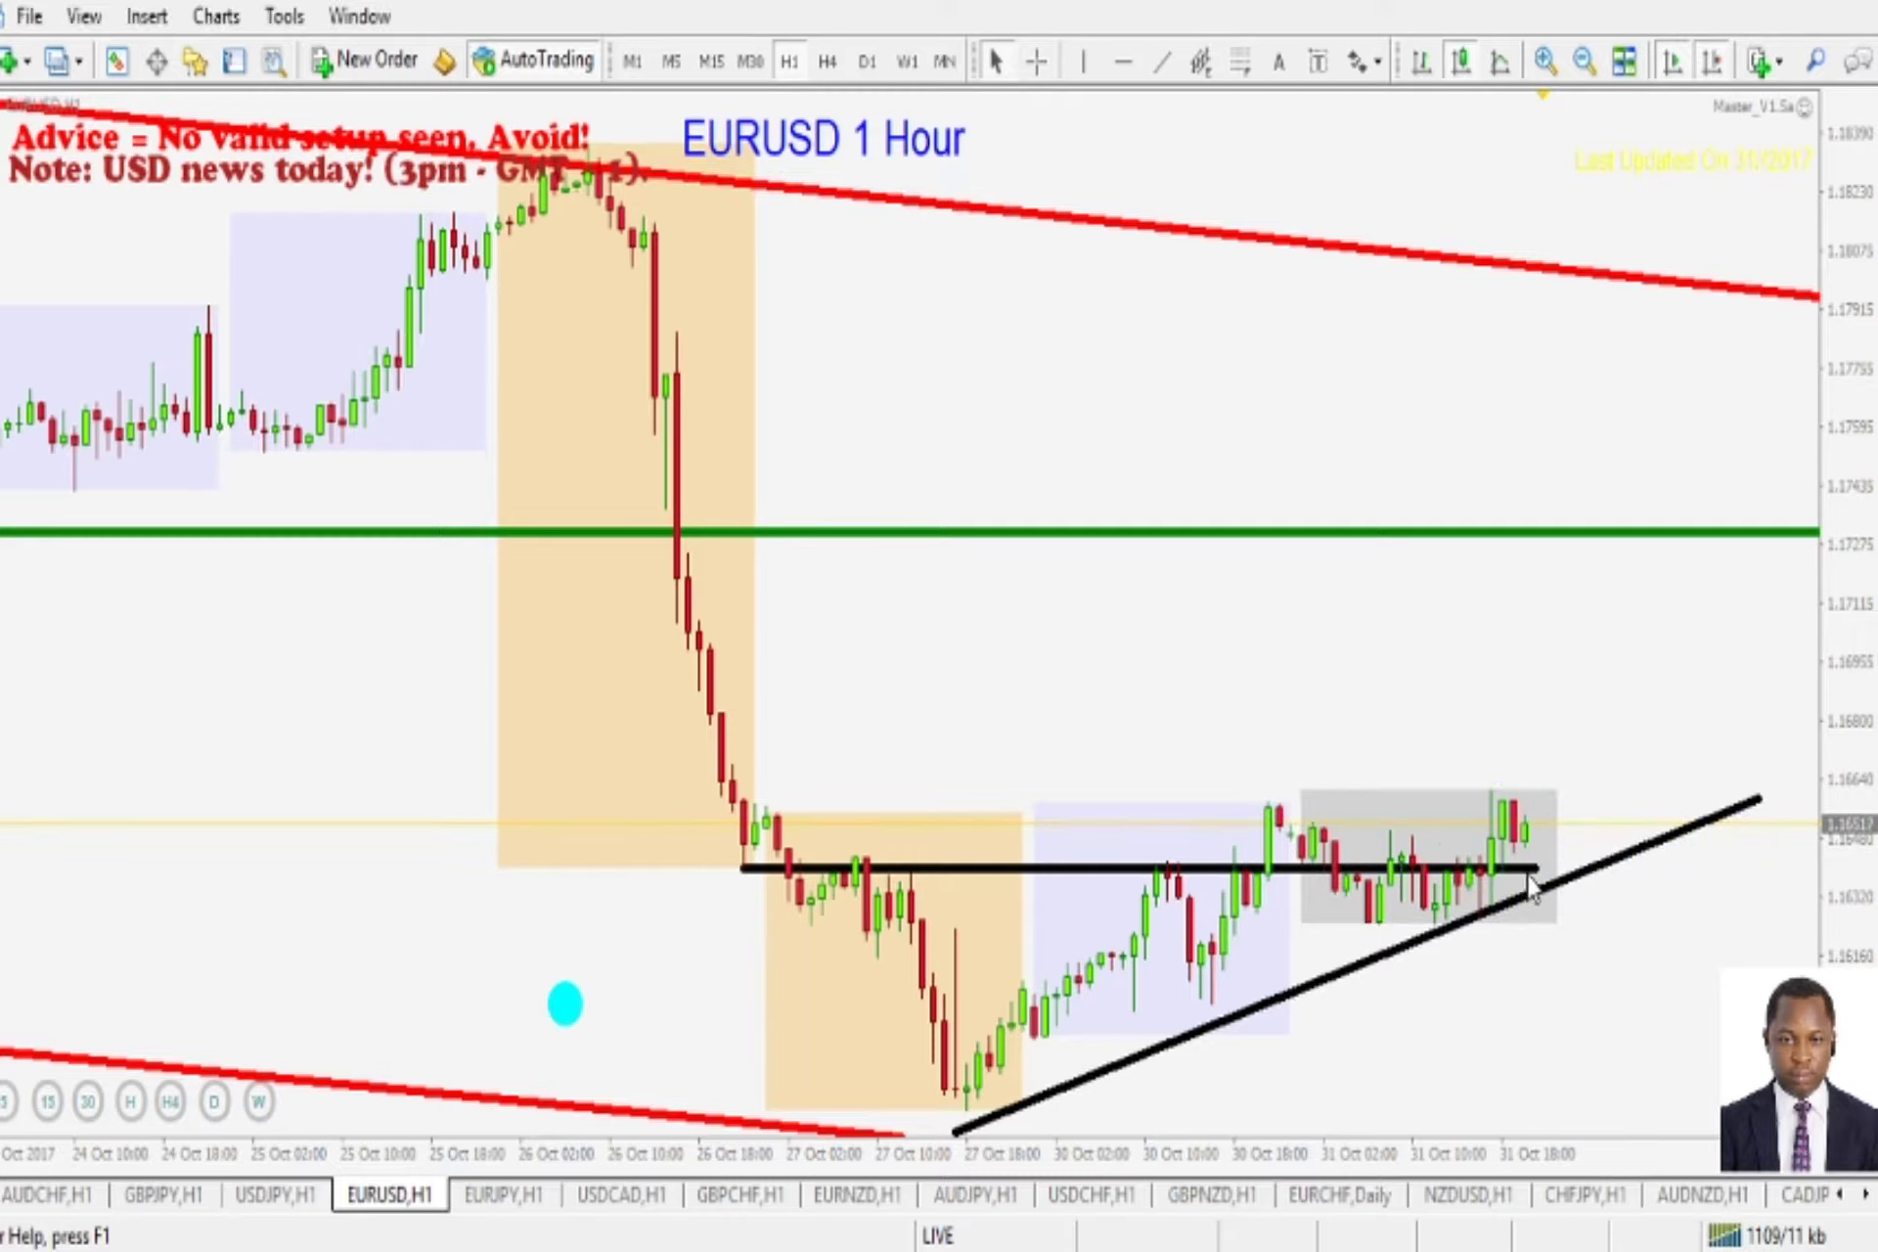
double_click(1534, 869)
drag(1536, 870, 1581, 671)
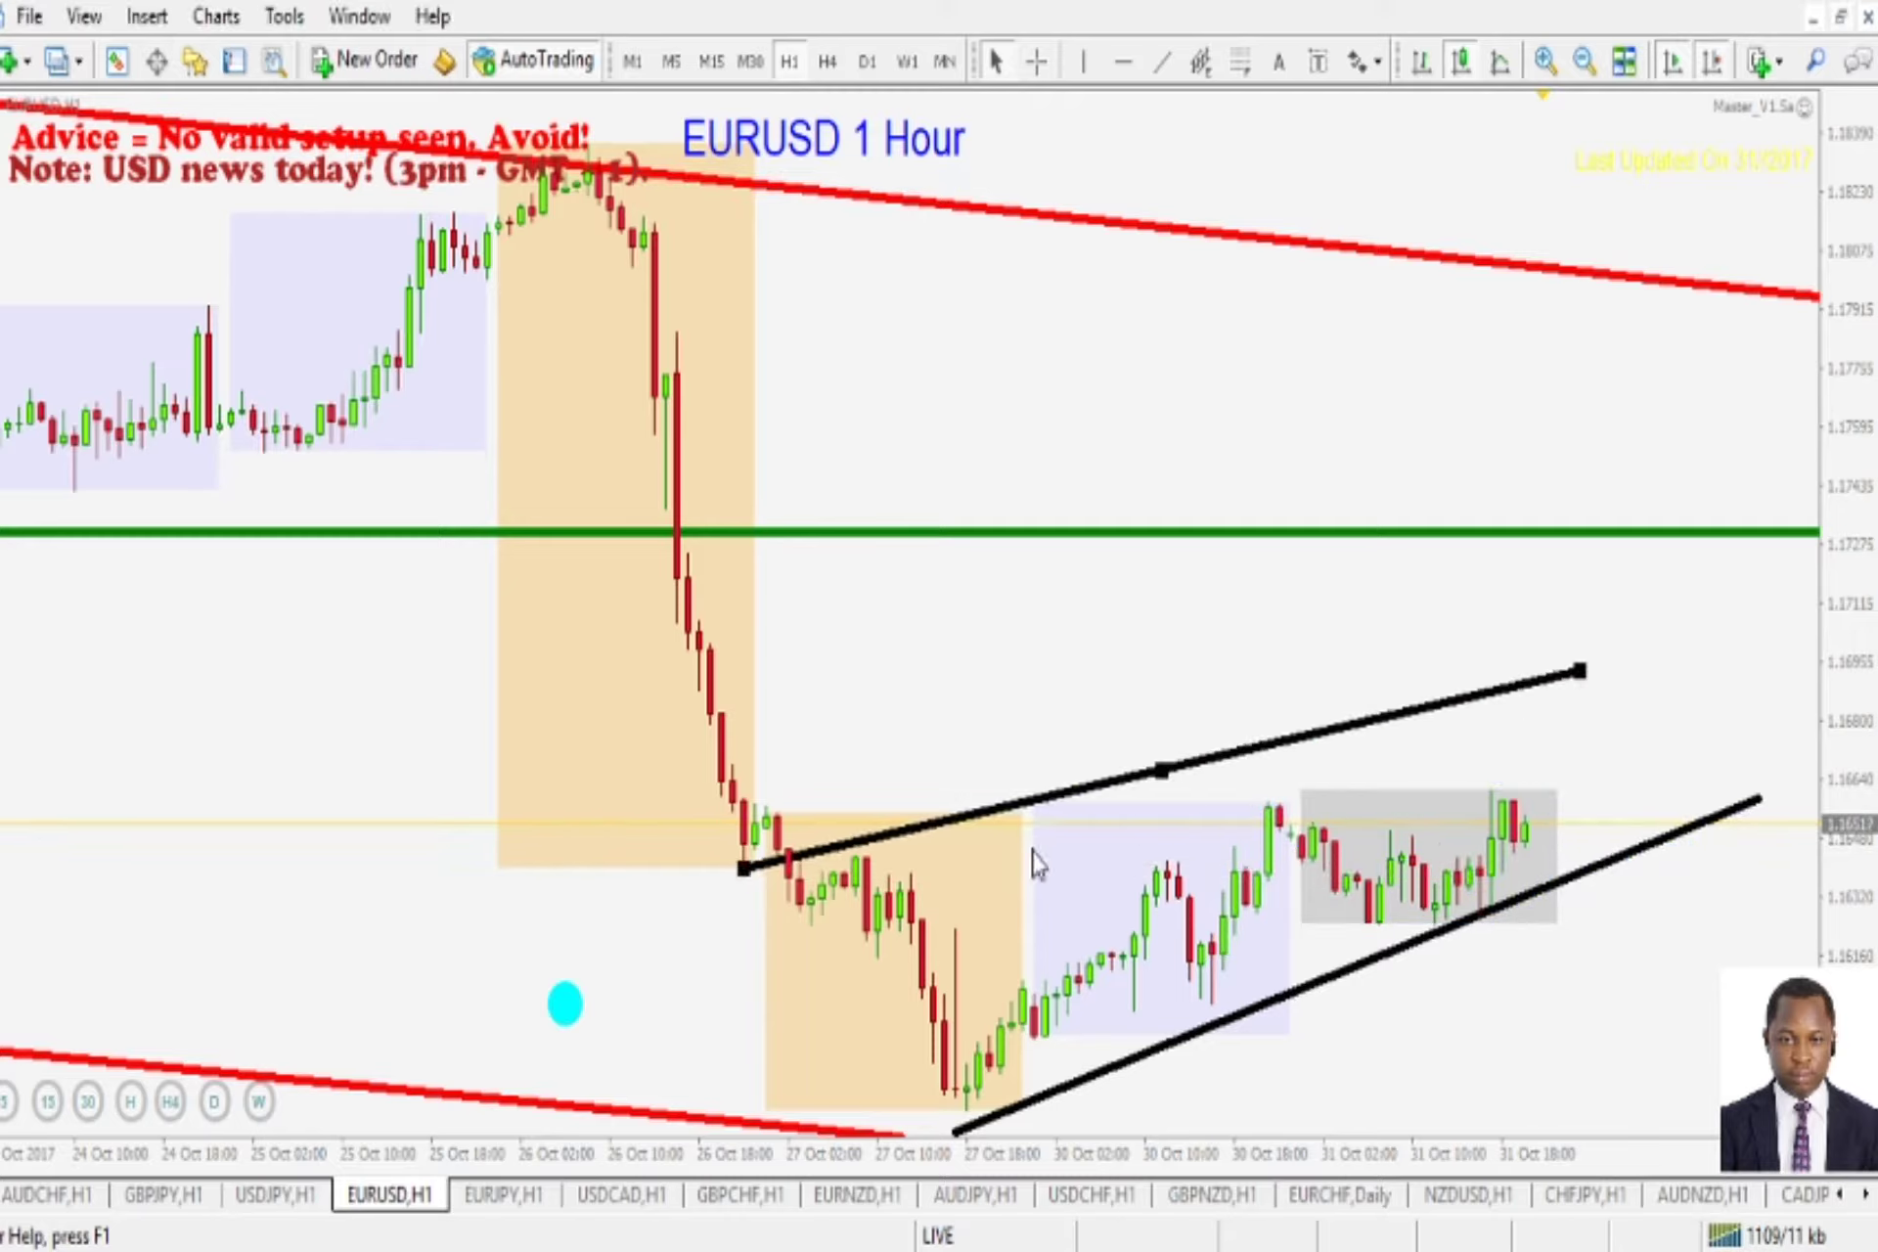
drag(744, 869, 856, 967)
drag(1565, 685, 1724, 627)
click(1645, 863)
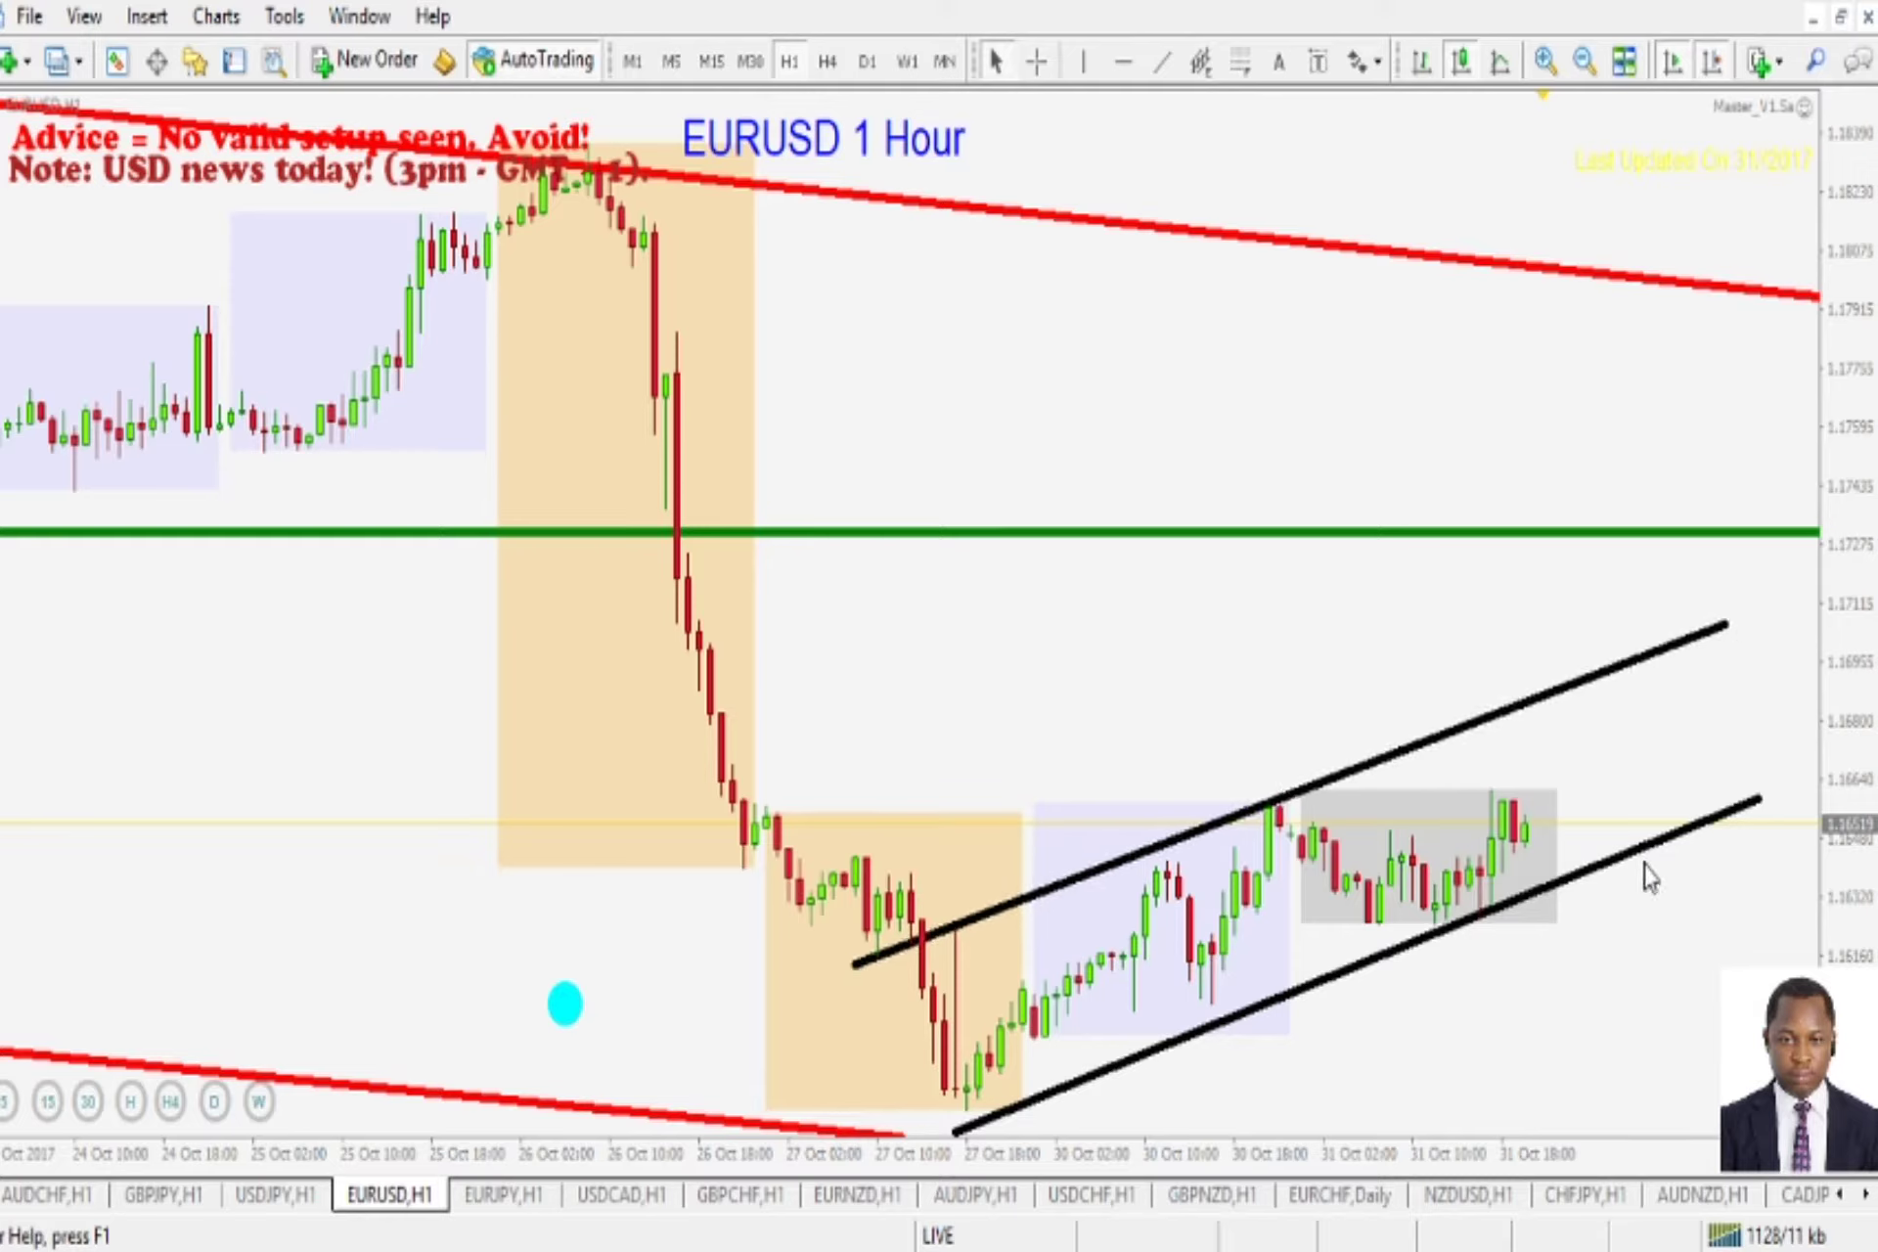
- Extend both ends of the lower black channel line and lengthen the upper line slightly beyond the latest candles
double_click(1758, 802)
drag(1760, 803, 1786, 797)
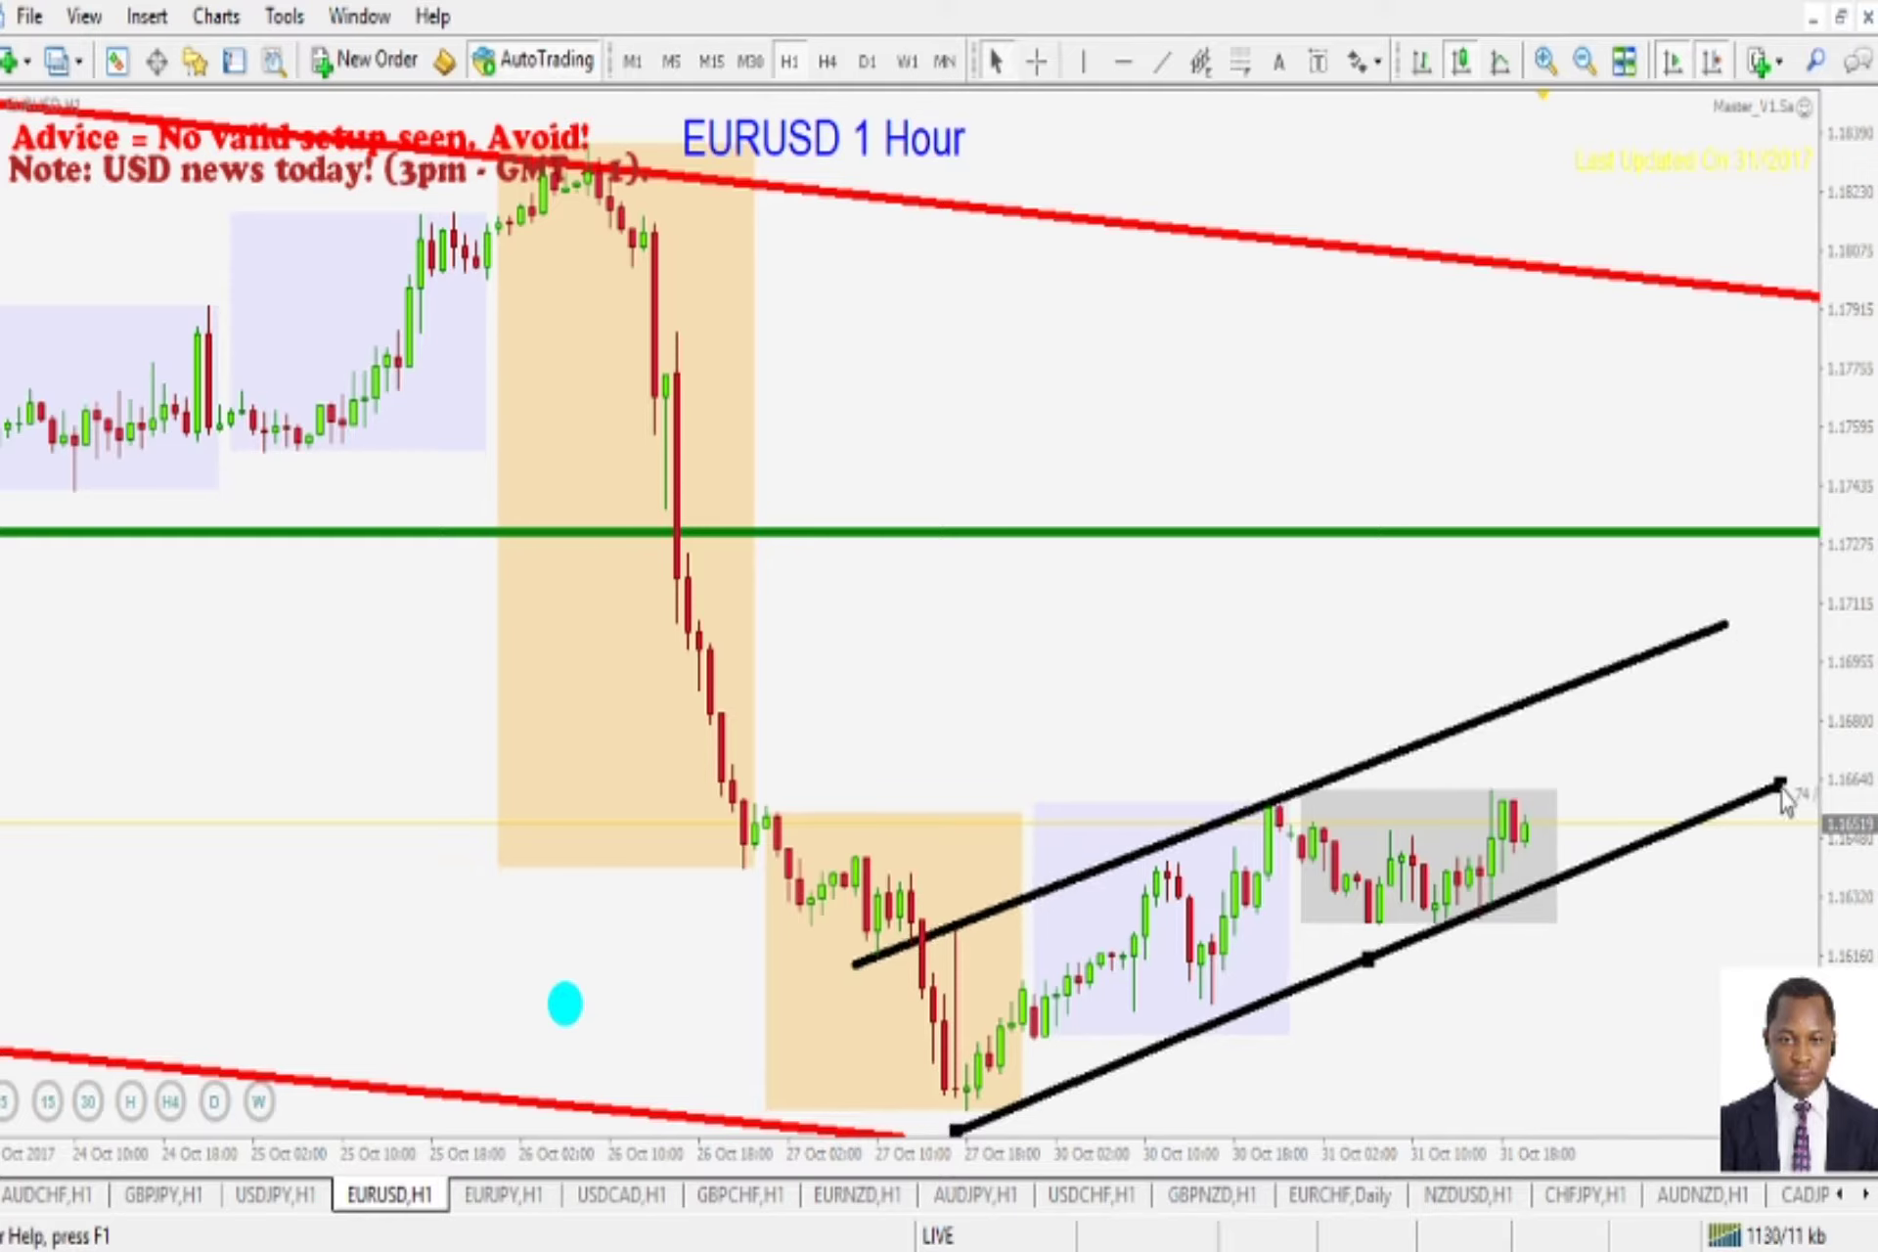
drag(956, 1130, 910, 1149)
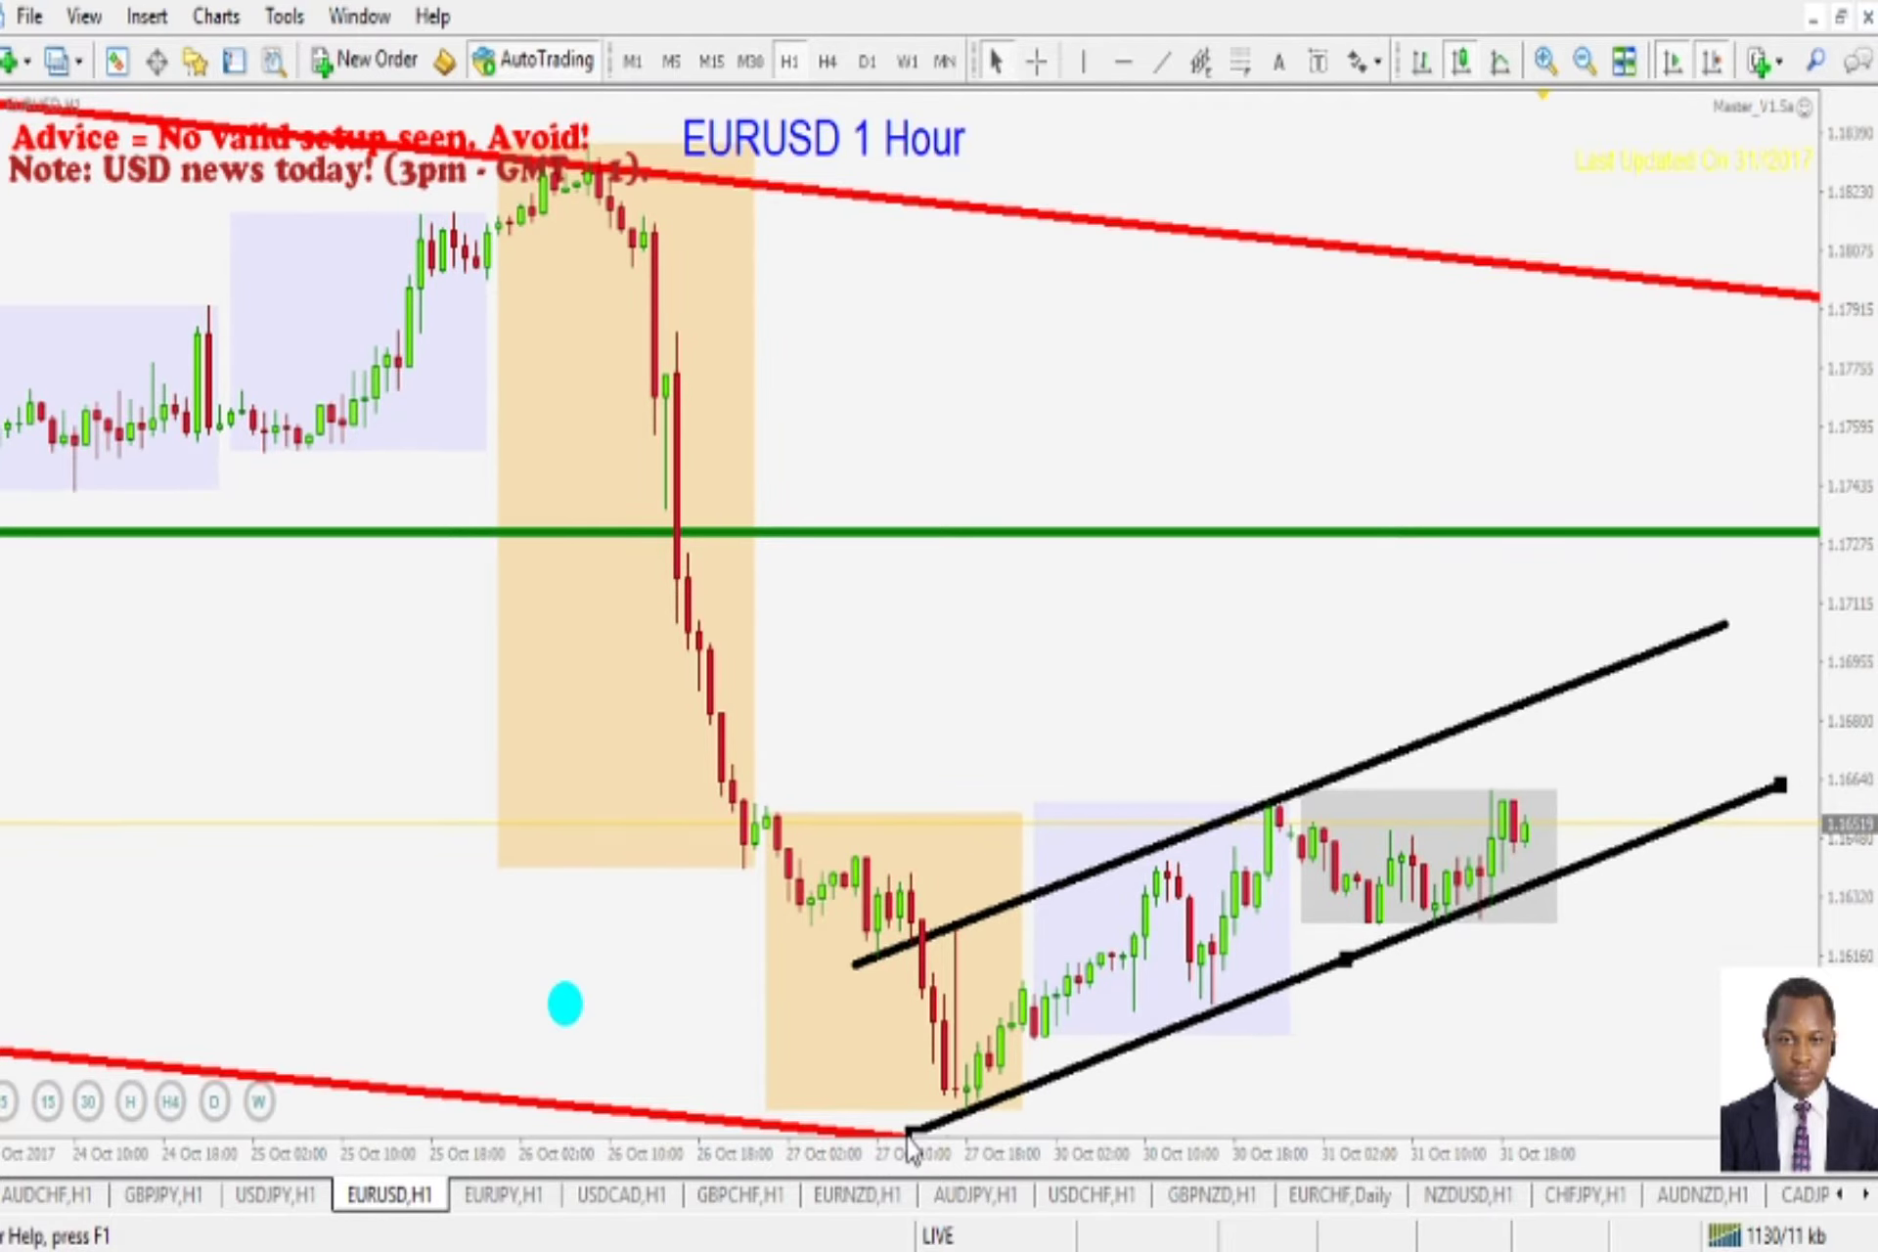
double_click(1786, 795)
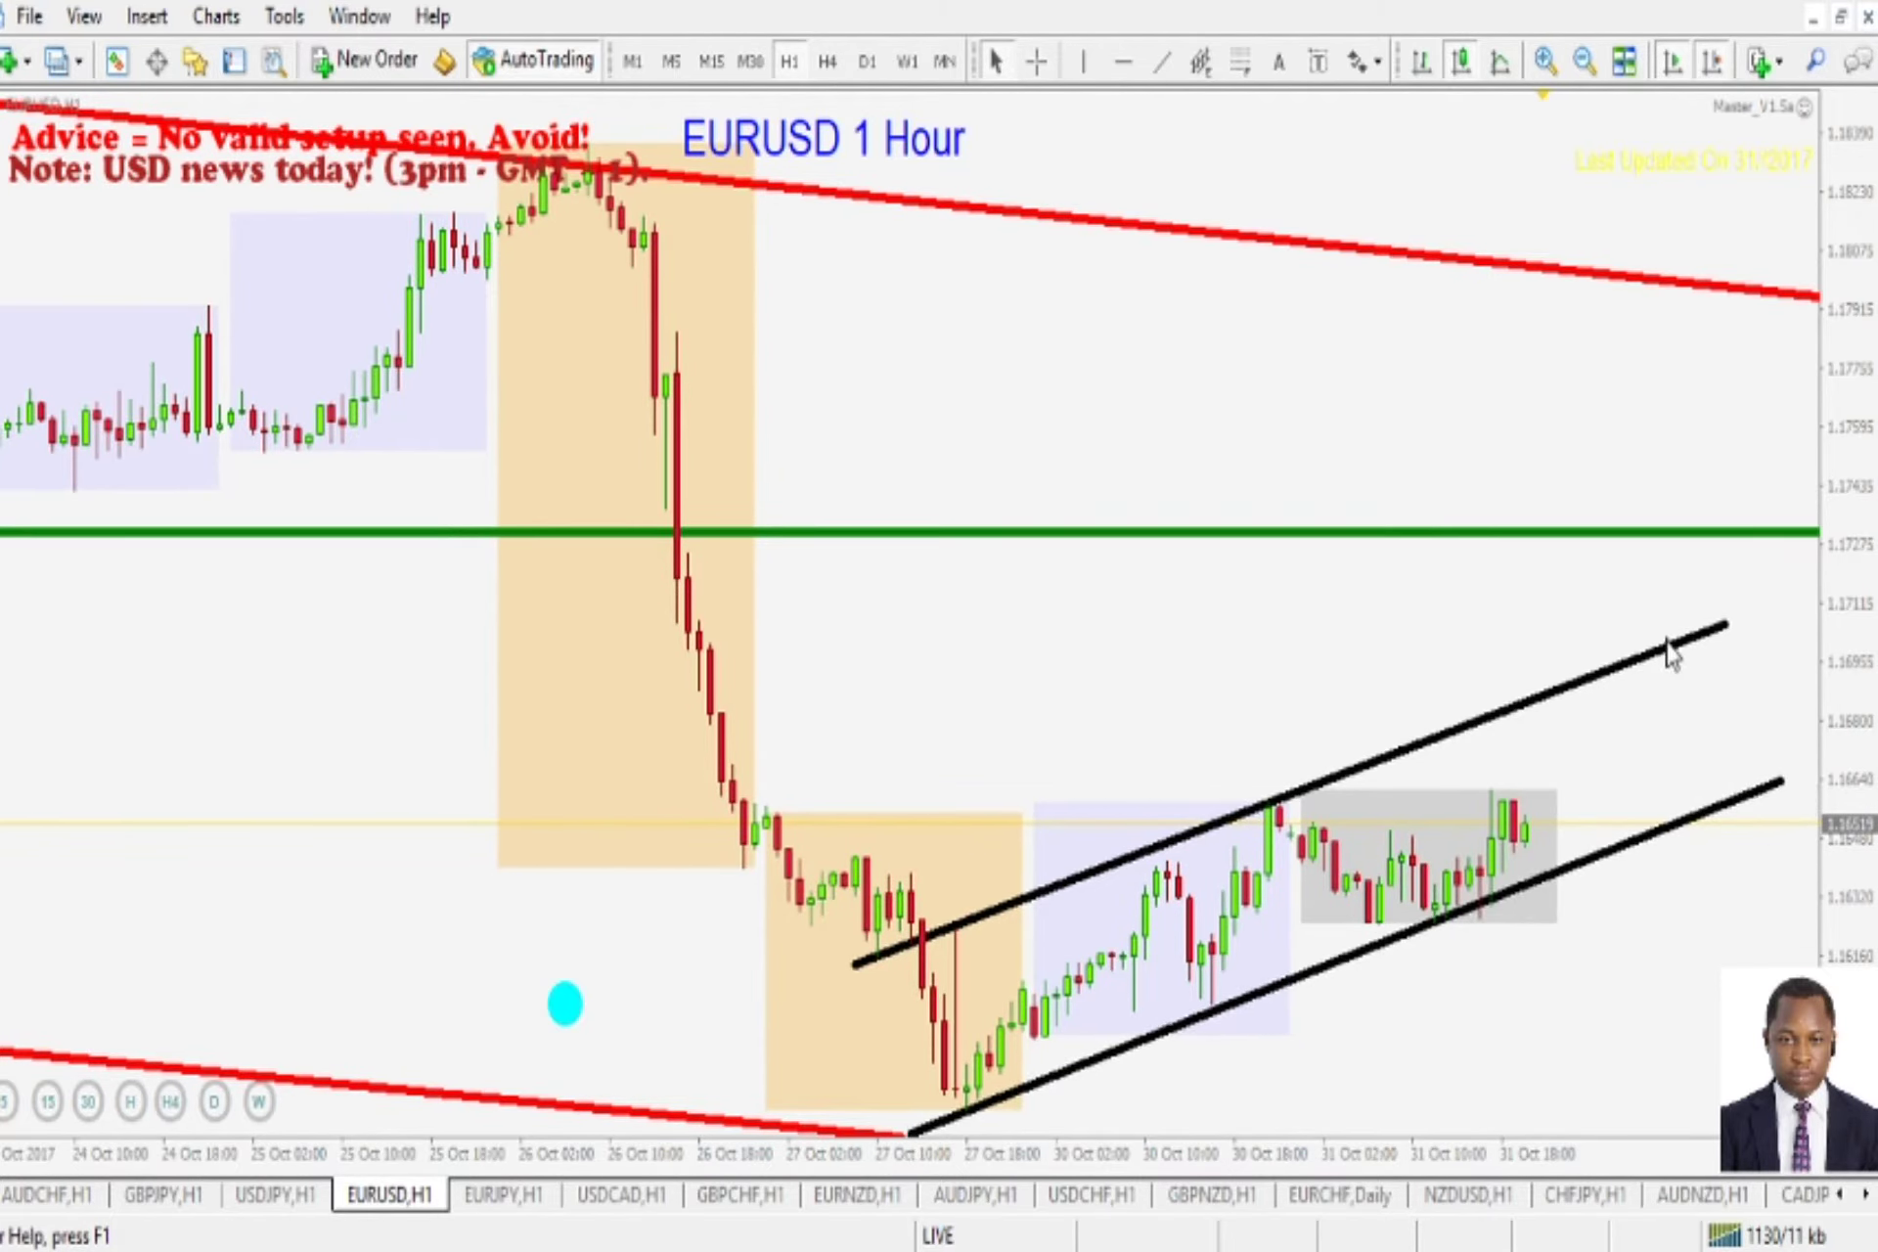
drag(1724, 626, 1748, 619)
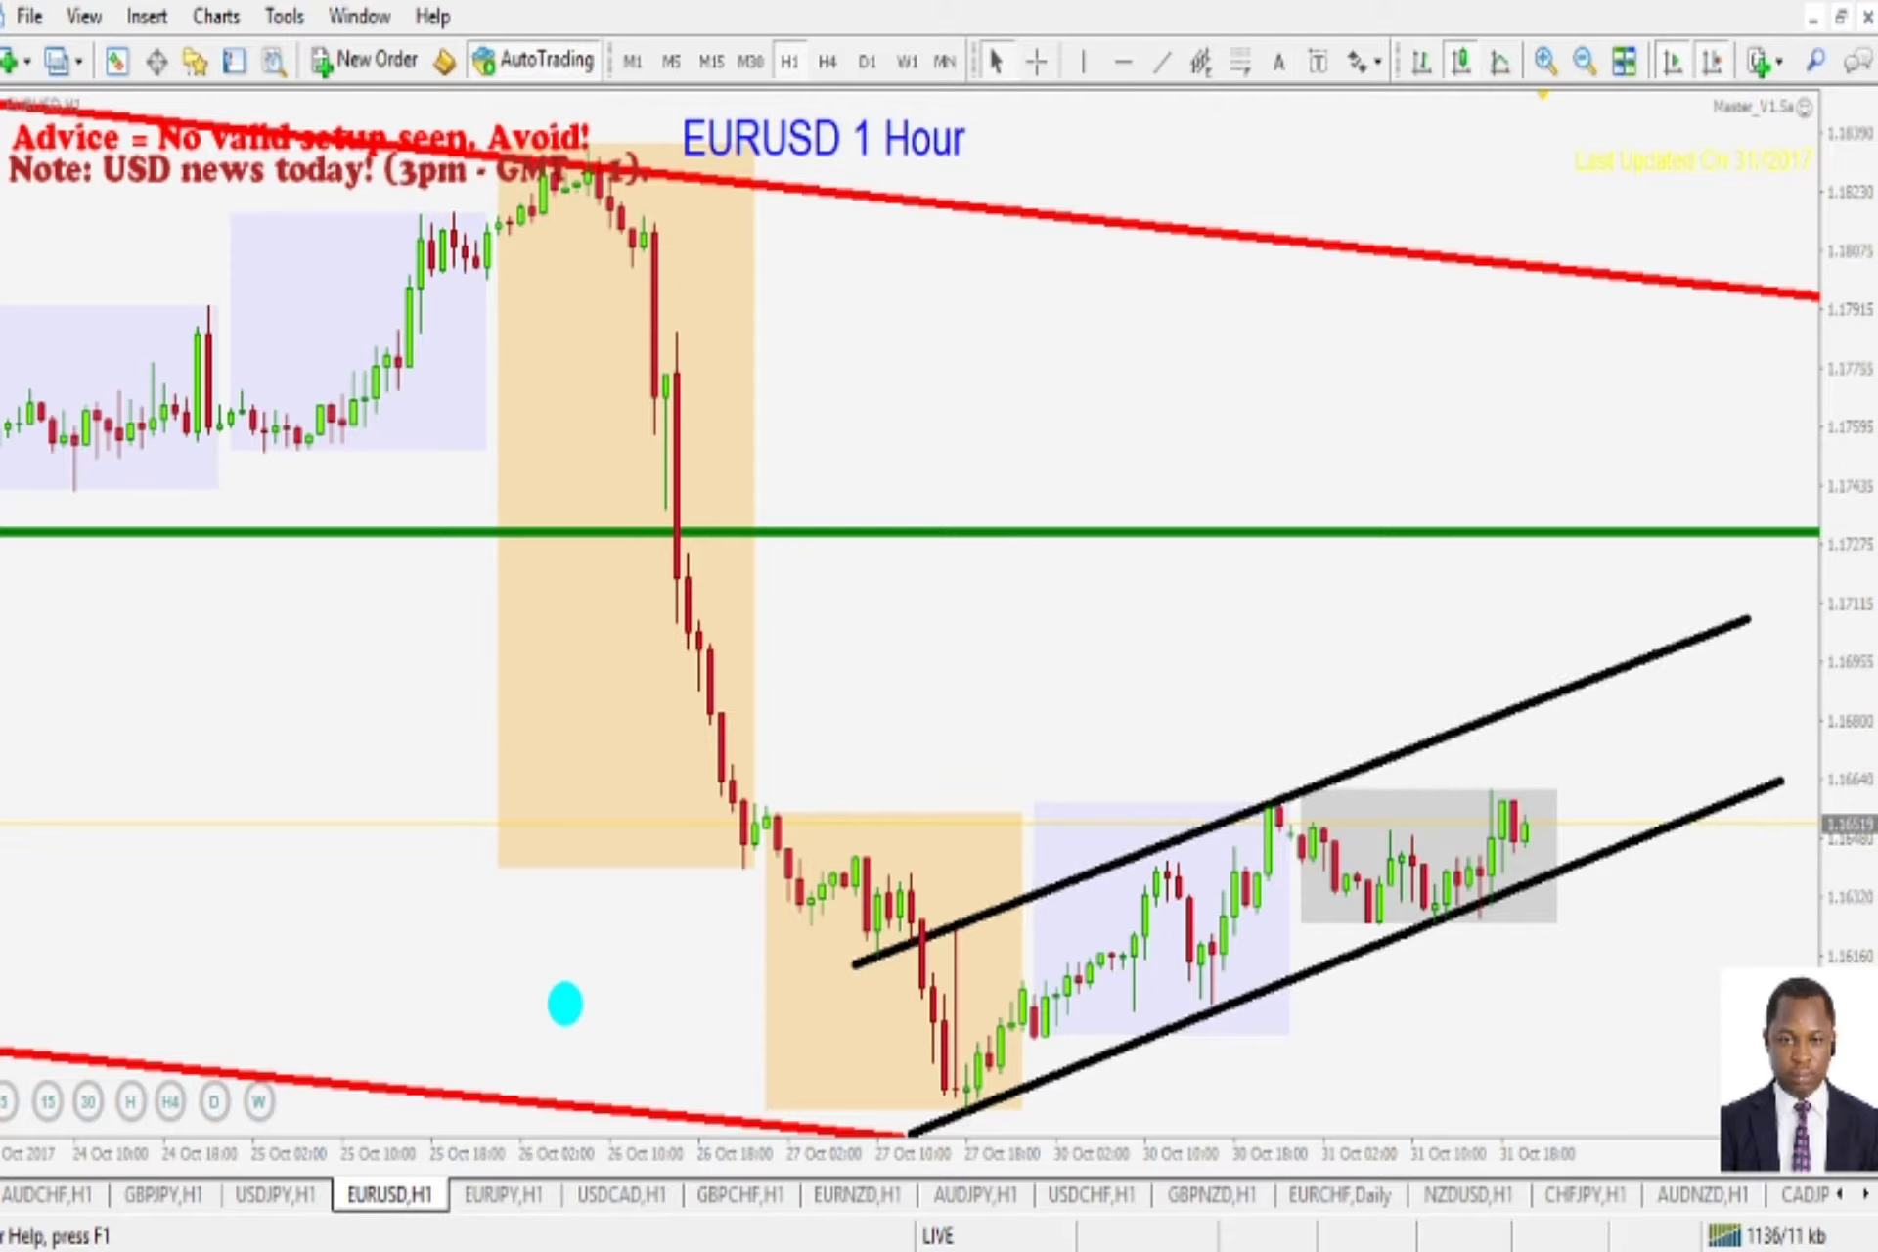
- Trace the price swings inside the black channel with an upward arrow, outline the whole channel, and clear the pen marks
mouse_move(923, 937)
mouse_down()
mouse_move(983, 1086)
mouse_move(1177, 927)
mouse_move(1238, 944)
mouse_move(1335, 862)
mouse_move(1497, 885)
mouse_move(1505, 787)
mouse_move(1545, 790)
mouse_up()
mouse_move(1570, 866)
mouse_down()
mouse_move(1604, 654)
mouse_move(948, 893)
mouse_move(934, 1133)
mouse_move(1629, 829)
mouse_up()
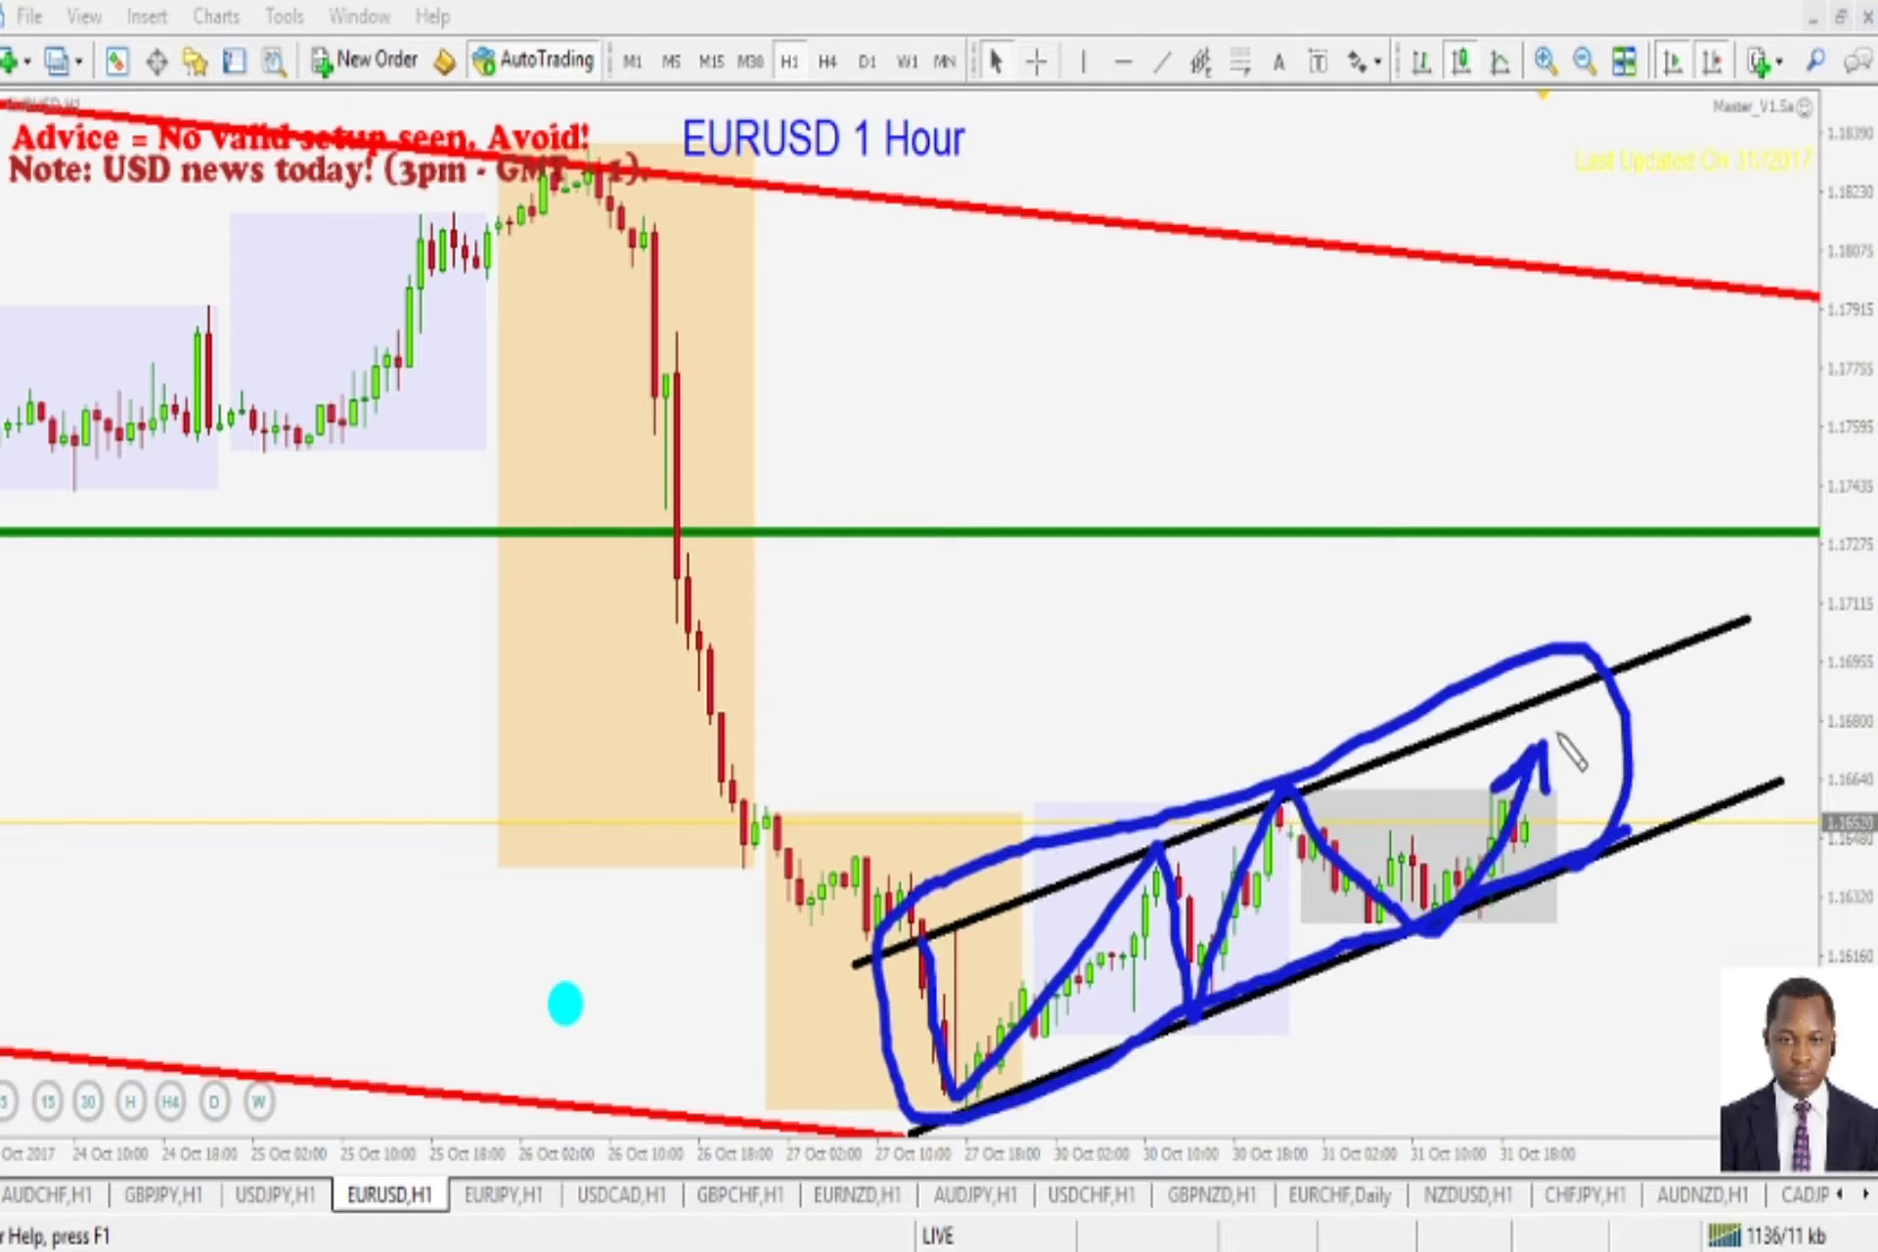
key(Escape)
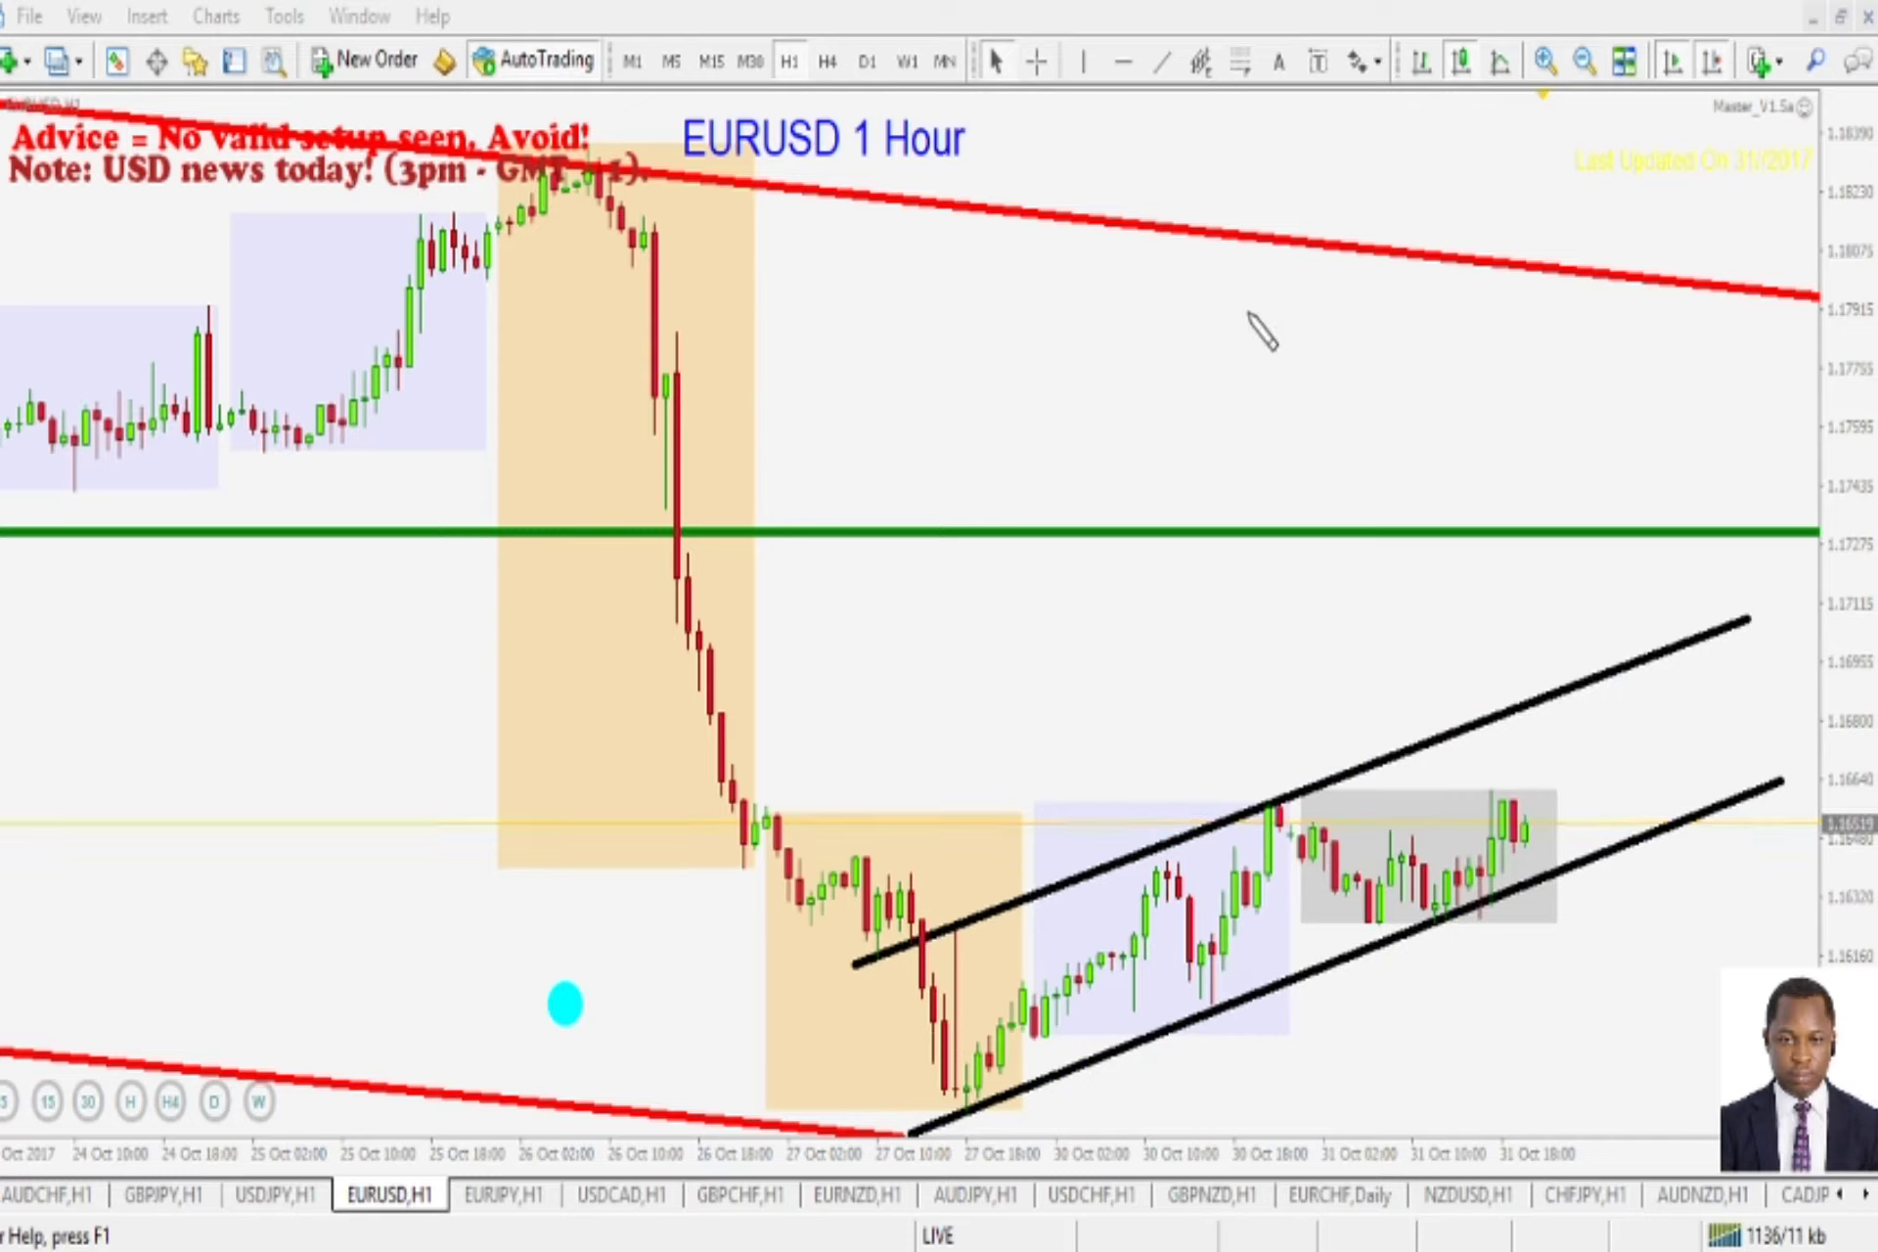
- Handwrite "FOMC" and "NFP" in blue above the rising black channel
drag(1141, 450, 1195, 330)
mouse_move(1115, 399)
mouse_down()
mouse_move(1215, 396)
mouse_move(1287, 436)
mouse_move(1428, 416)
mouse_up()
mouse_move(1207, 526)
mouse_down()
mouse_move(1198, 608)
mouse_move(1256, 503)
mouse_up()
mouse_move(1297, 592)
mouse_down()
mouse_move(1362, 533)
mouse_move(1352, 575)
mouse_move(1397, 592)
mouse_move(1401, 568)
mouse_up()
click(1452, 536)
- Draw two large crosses over the black channel's recent candles, underline the "EURUSD 1 Hour" title, and clear all pen marks
drag(1084, 700, 1434, 967)
mouse_move(1330, 746)
mouse_down()
mouse_move(1204, 1006)
mouse_move(1179, 1013)
mouse_up()
drag(1404, 721, 1619, 892)
drag(1555, 697, 1471, 959)
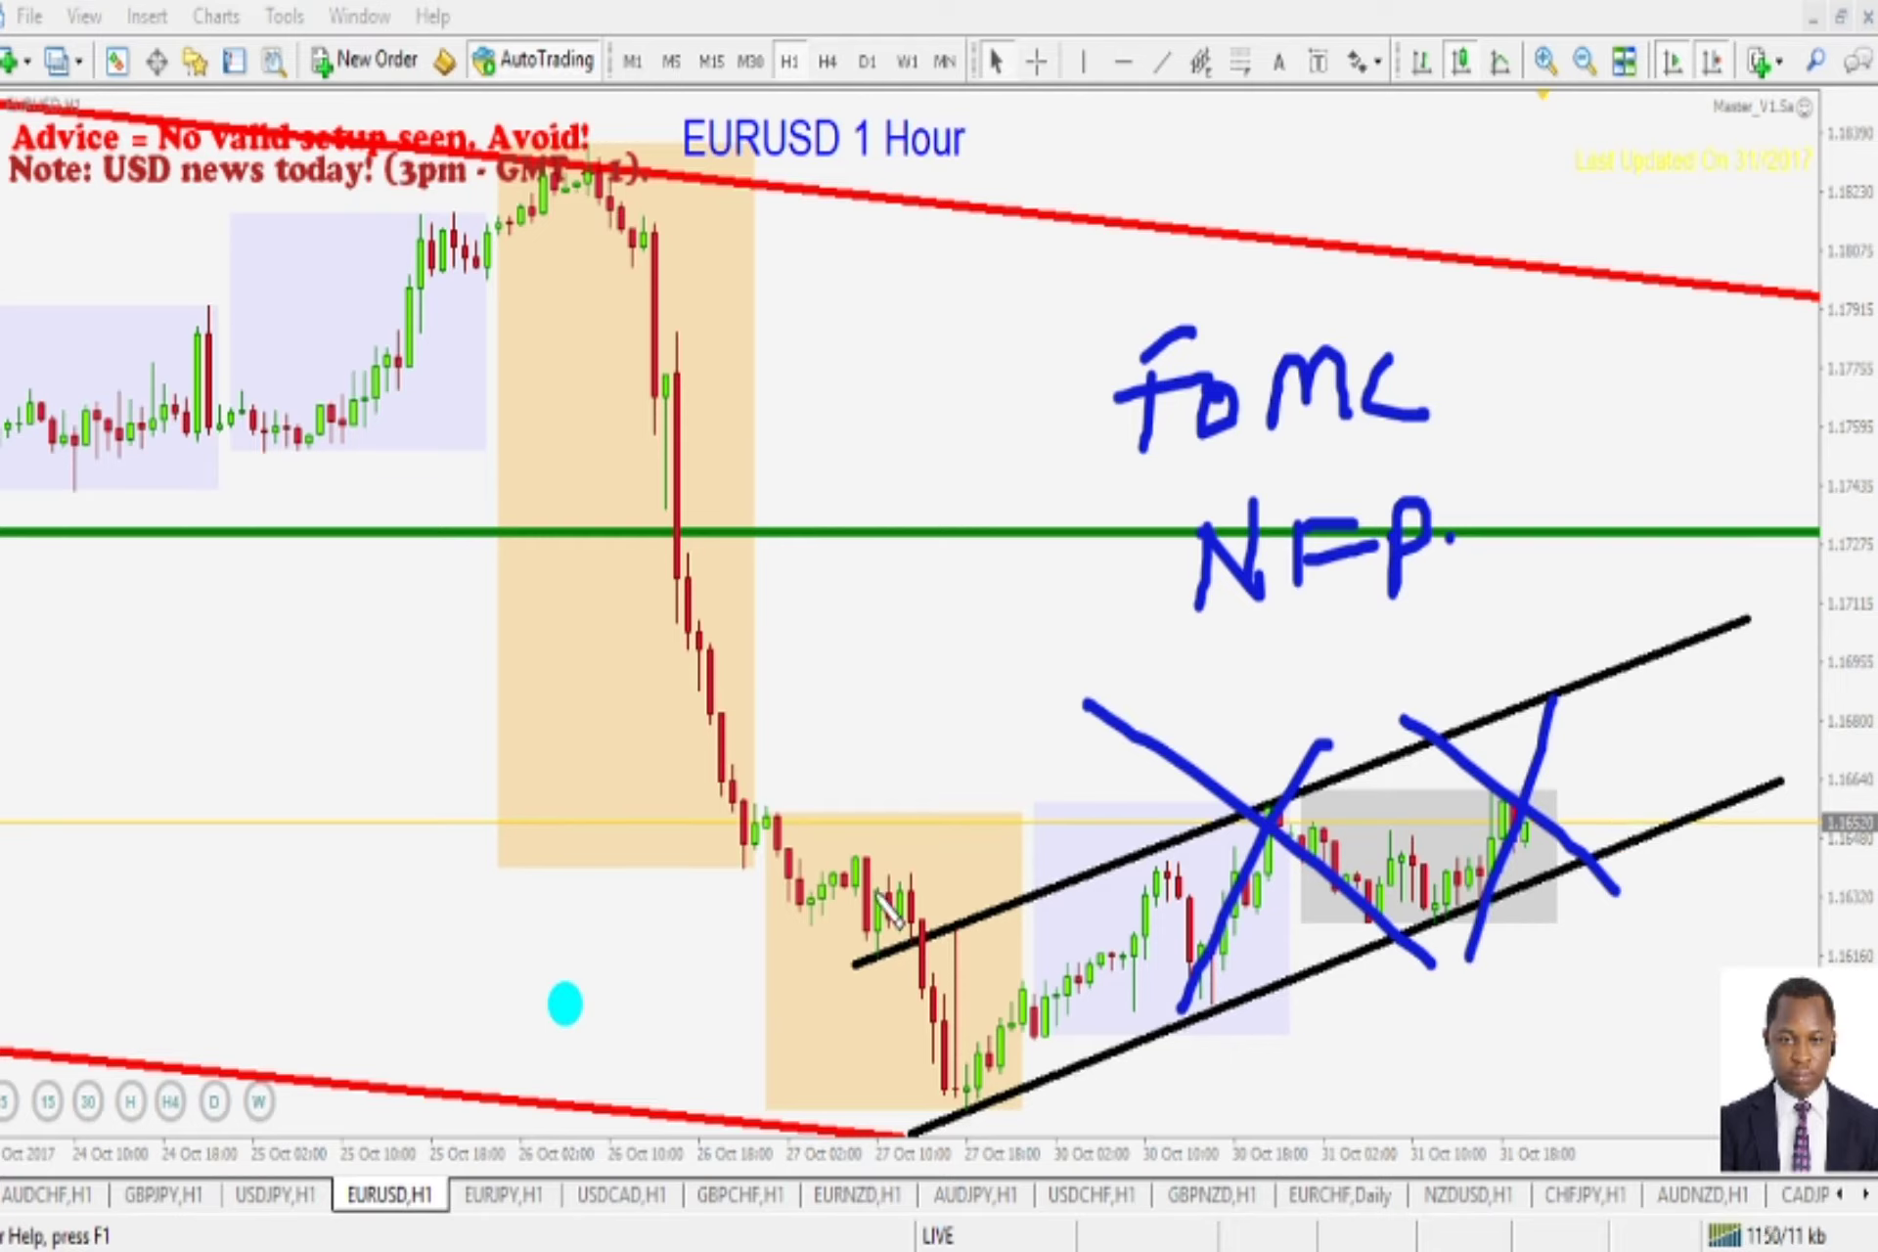
drag(671, 176, 1029, 178)
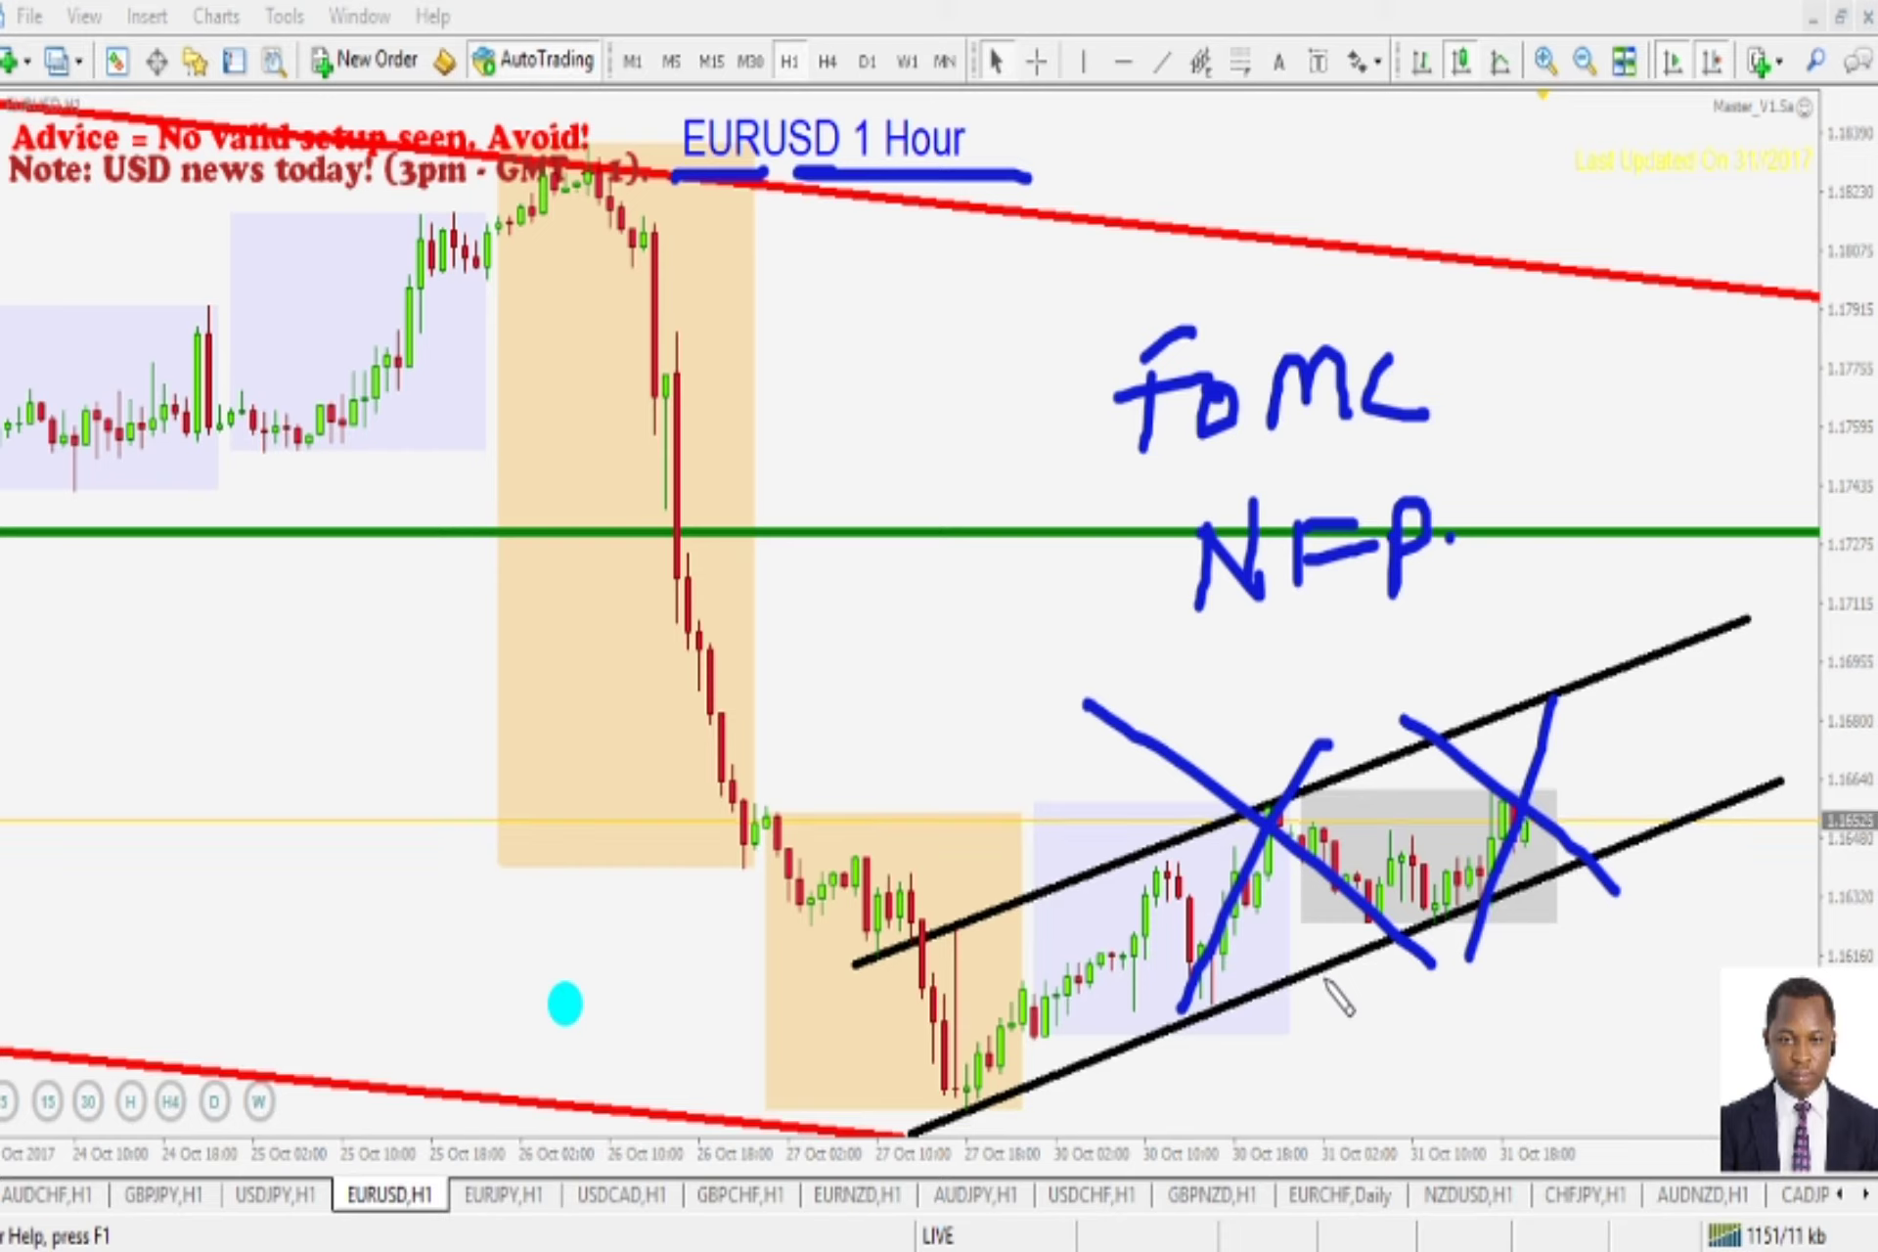
key(e)
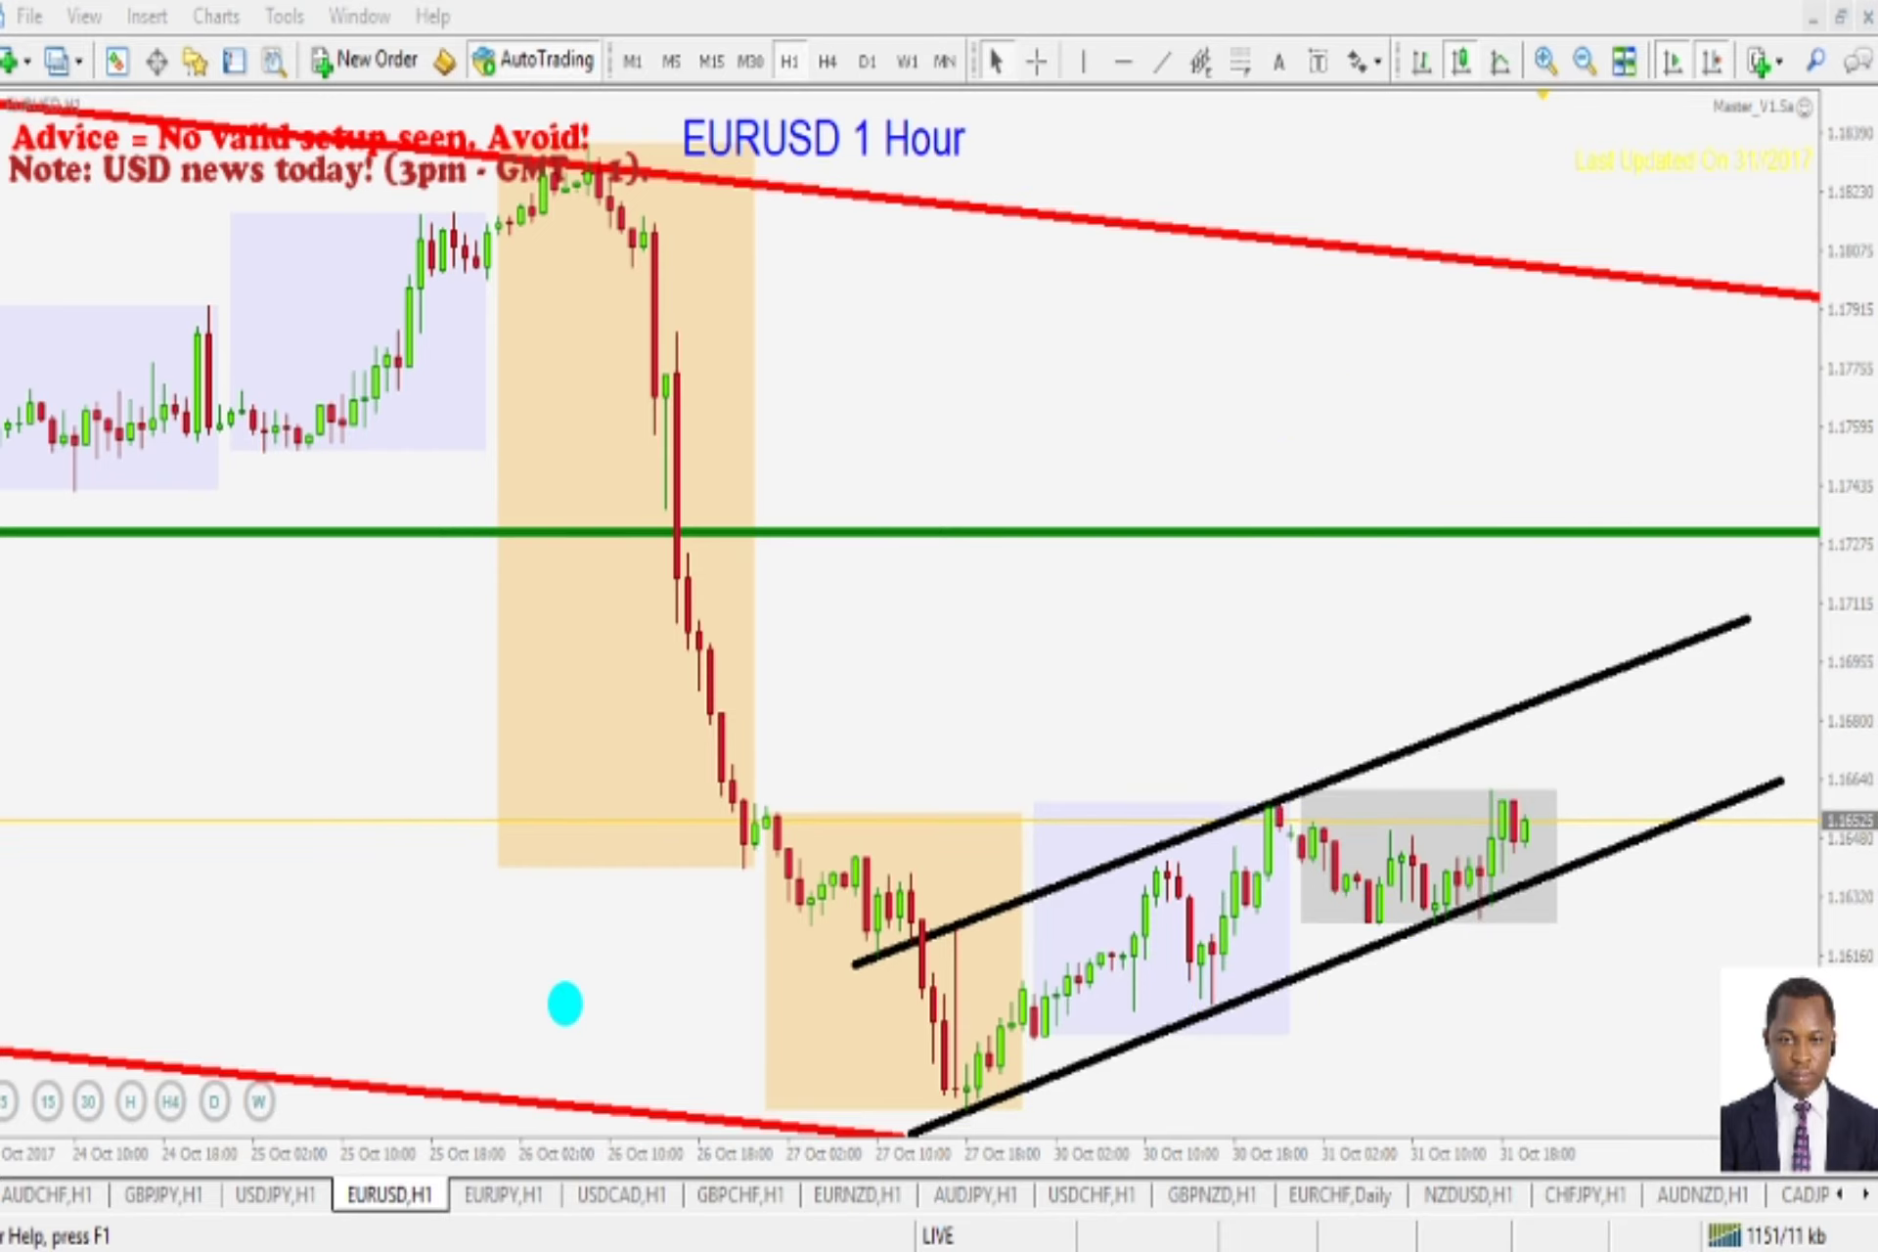